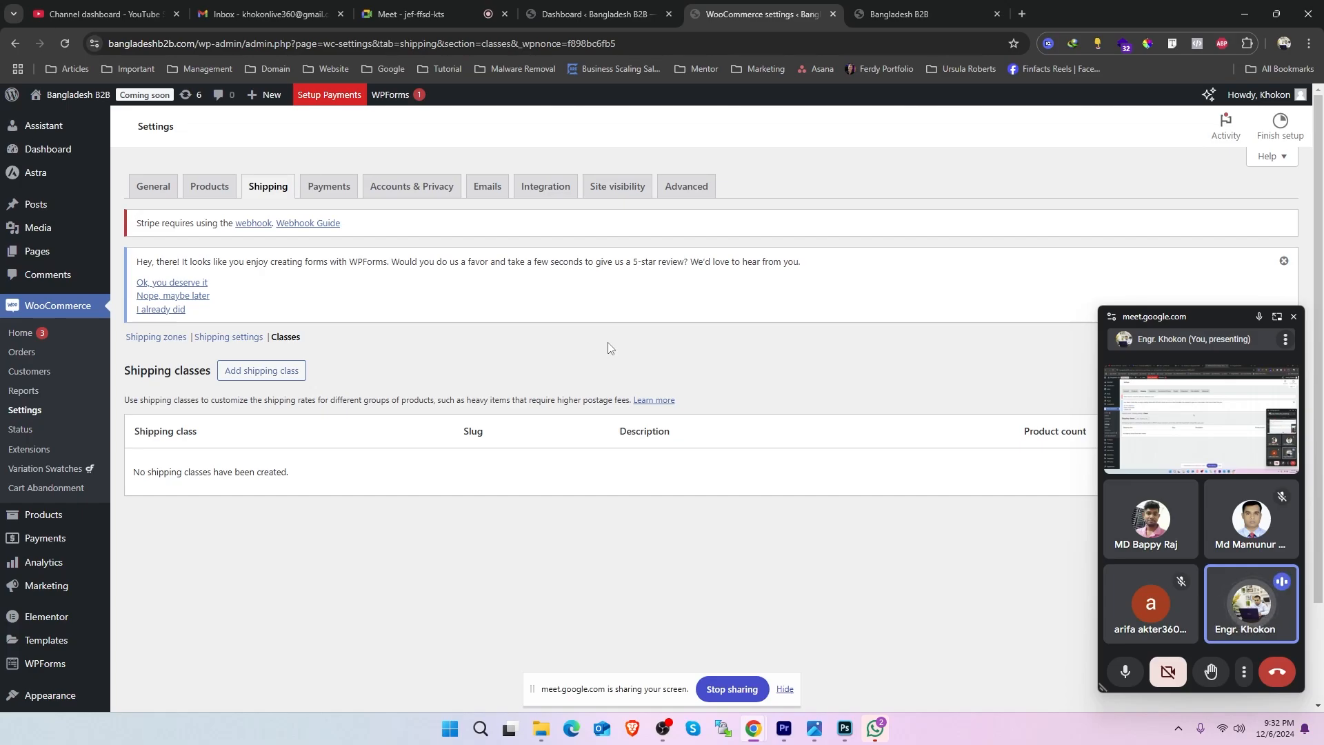
# - Open the shipping zones and review the regions and shipping methods of the Inside Dhaka and Near Dhaka zones
pyautogui.click(171, 339)
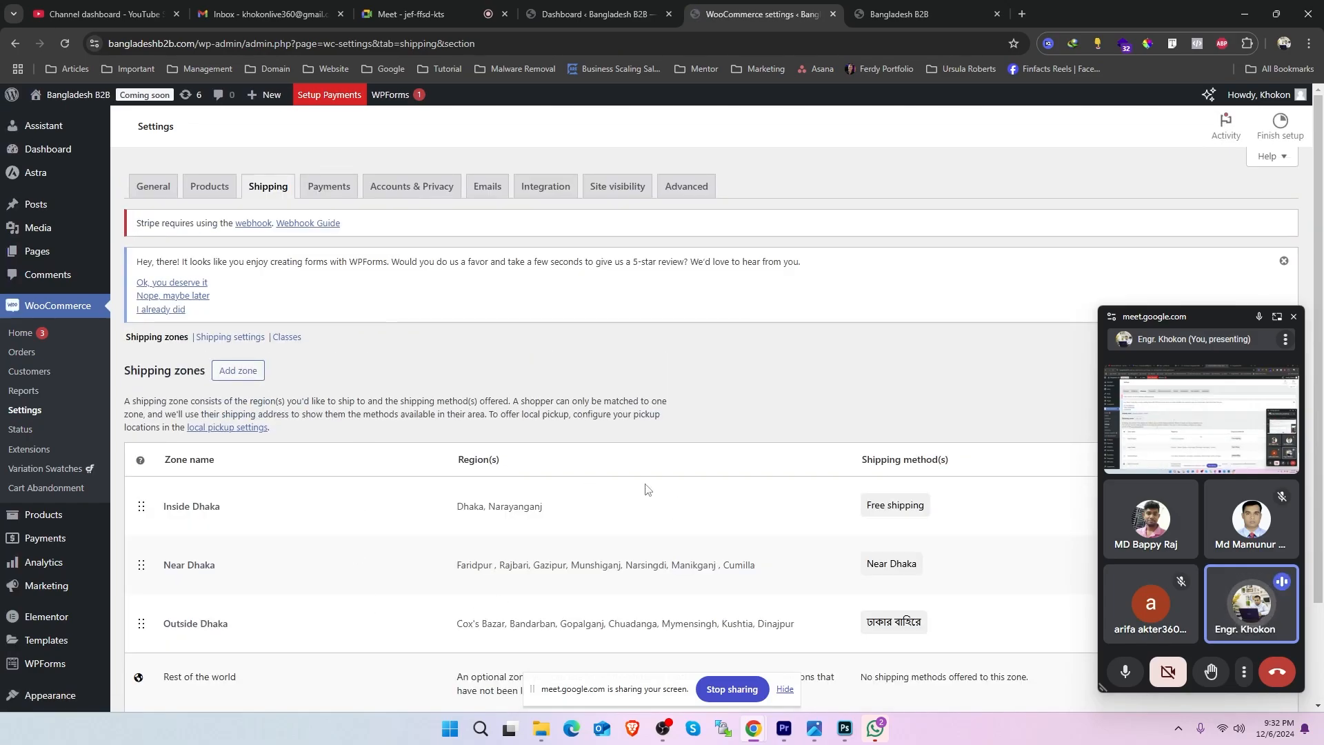
pyautogui.scroll(-3, 676, 473)
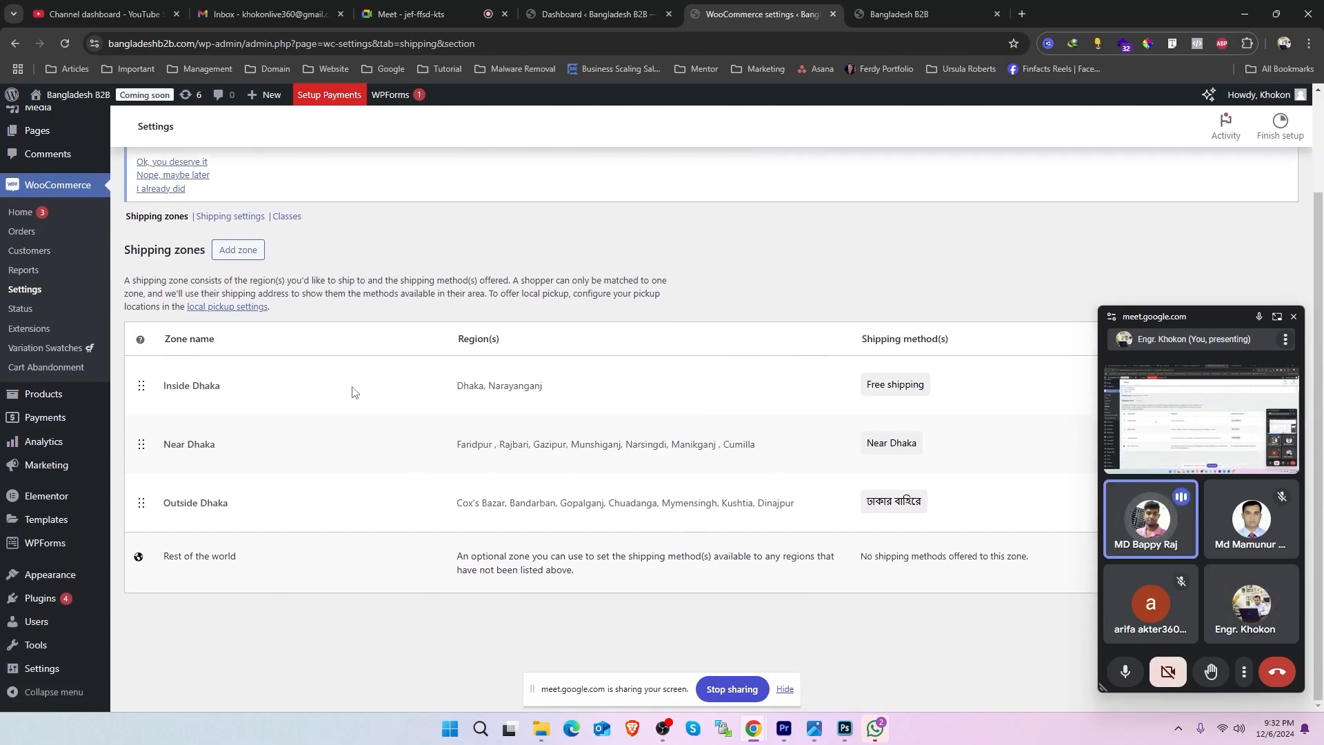
pyautogui.moveTo(593, 394); pyautogui.dragTo(407, 392)
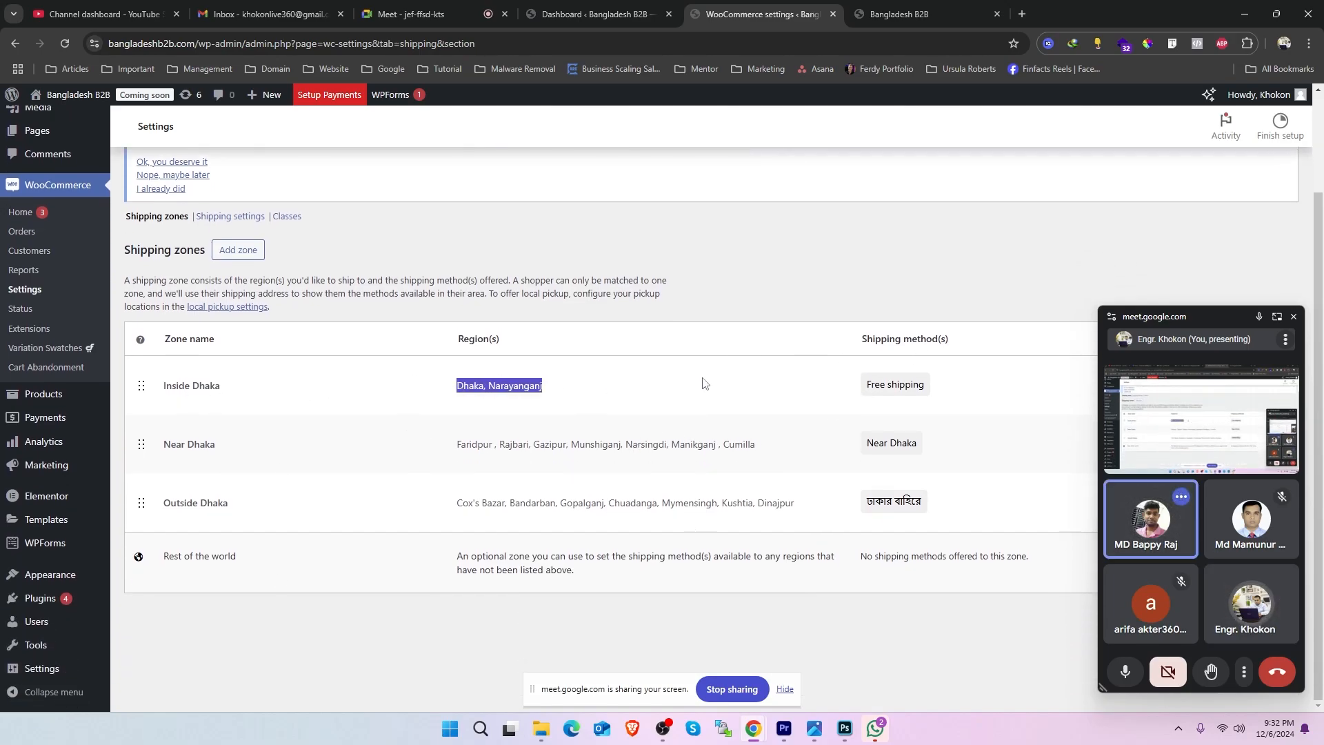
pyautogui.moveTo(935, 392); pyautogui.dragTo(846, 393)
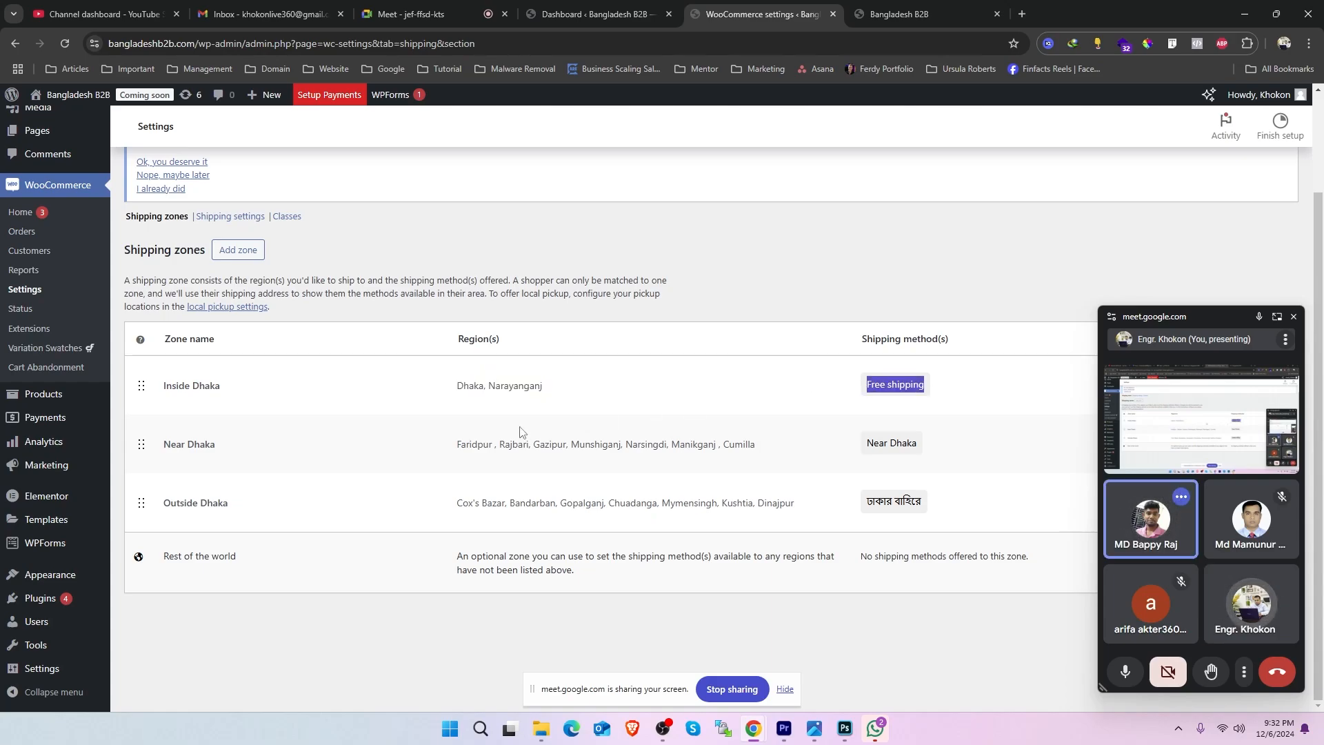
pyautogui.moveTo(226, 458); pyautogui.dragTo(168, 457)
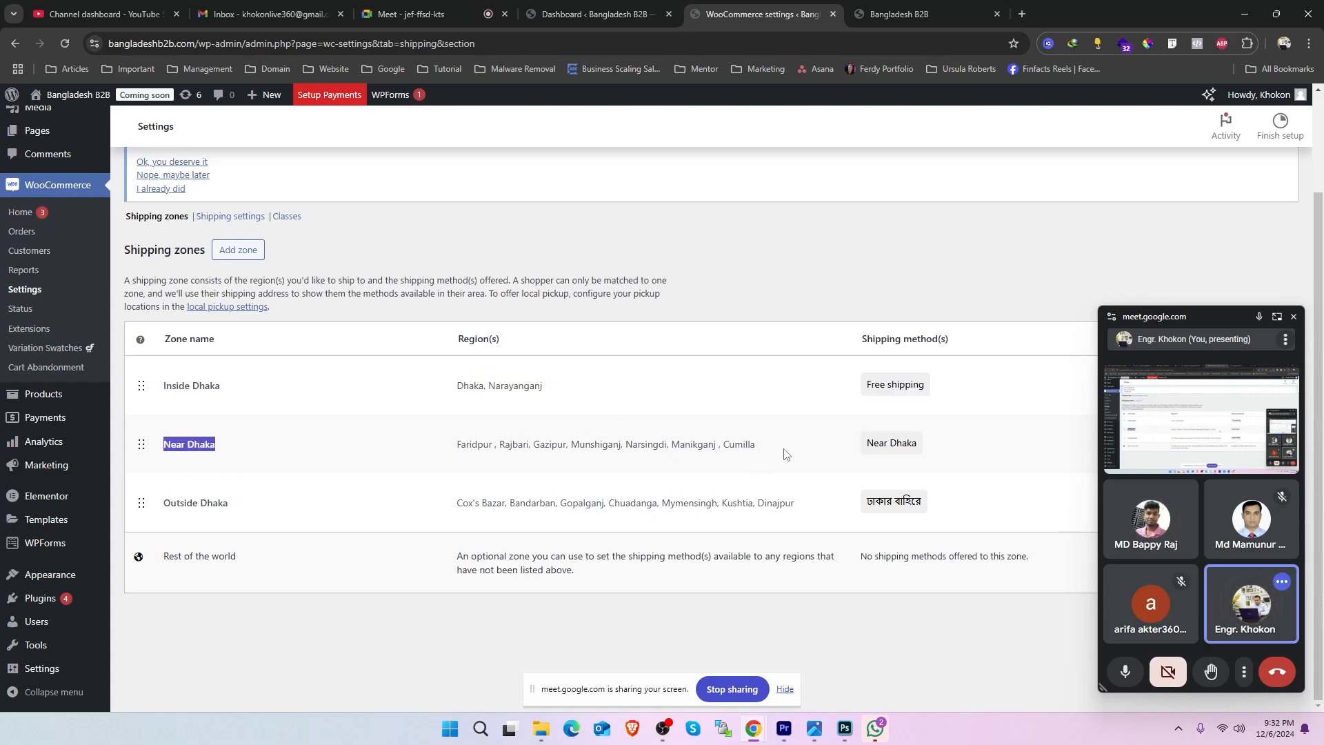
pyautogui.moveTo(779, 450); pyautogui.dragTo(447, 451)
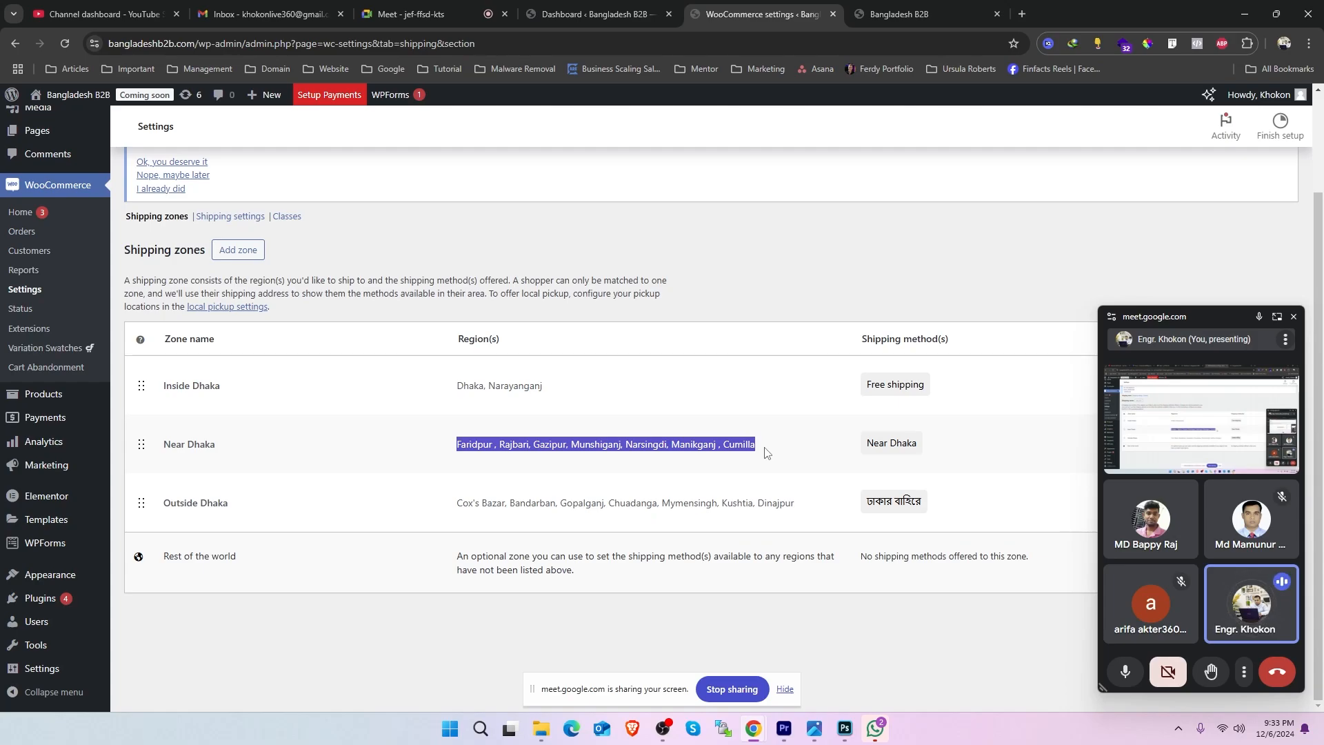
pyautogui.scroll(1, 524, 373)
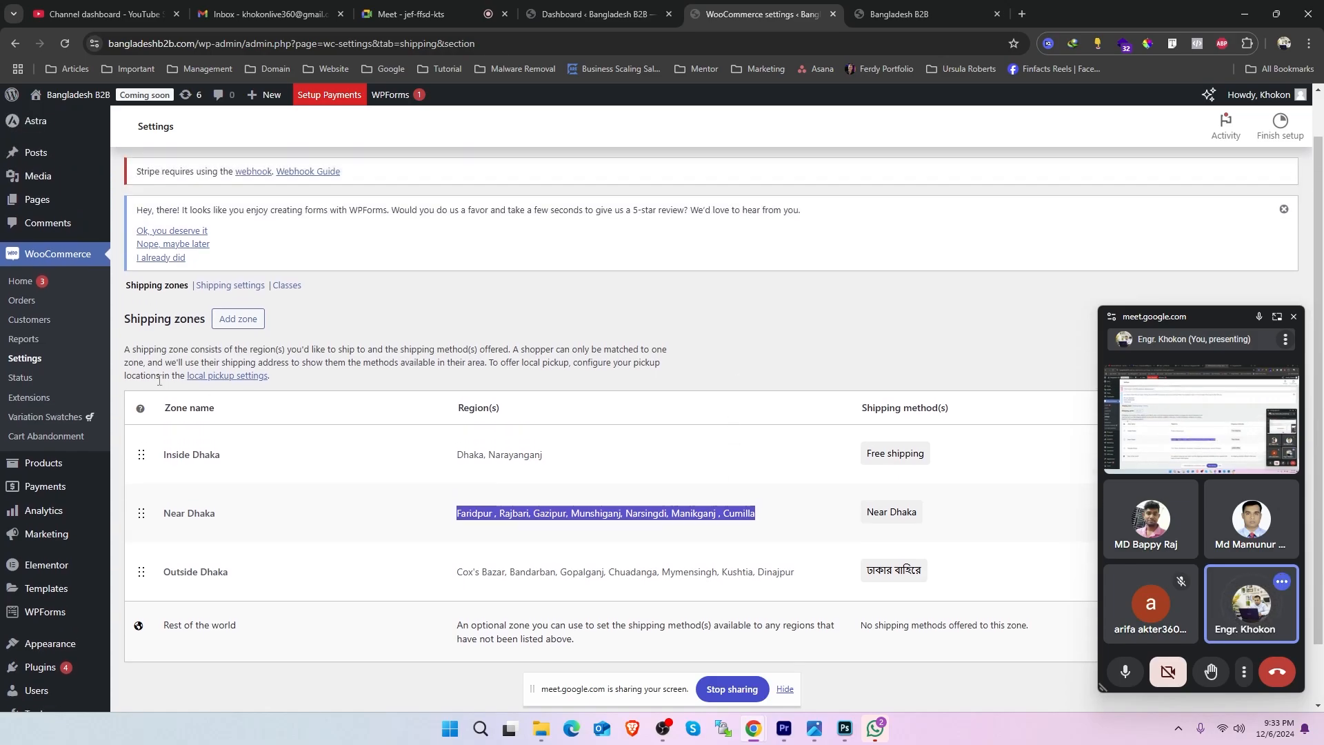
# - Open the shipping classes section and look over the blank form for adding a class
pyautogui.click(287, 285)
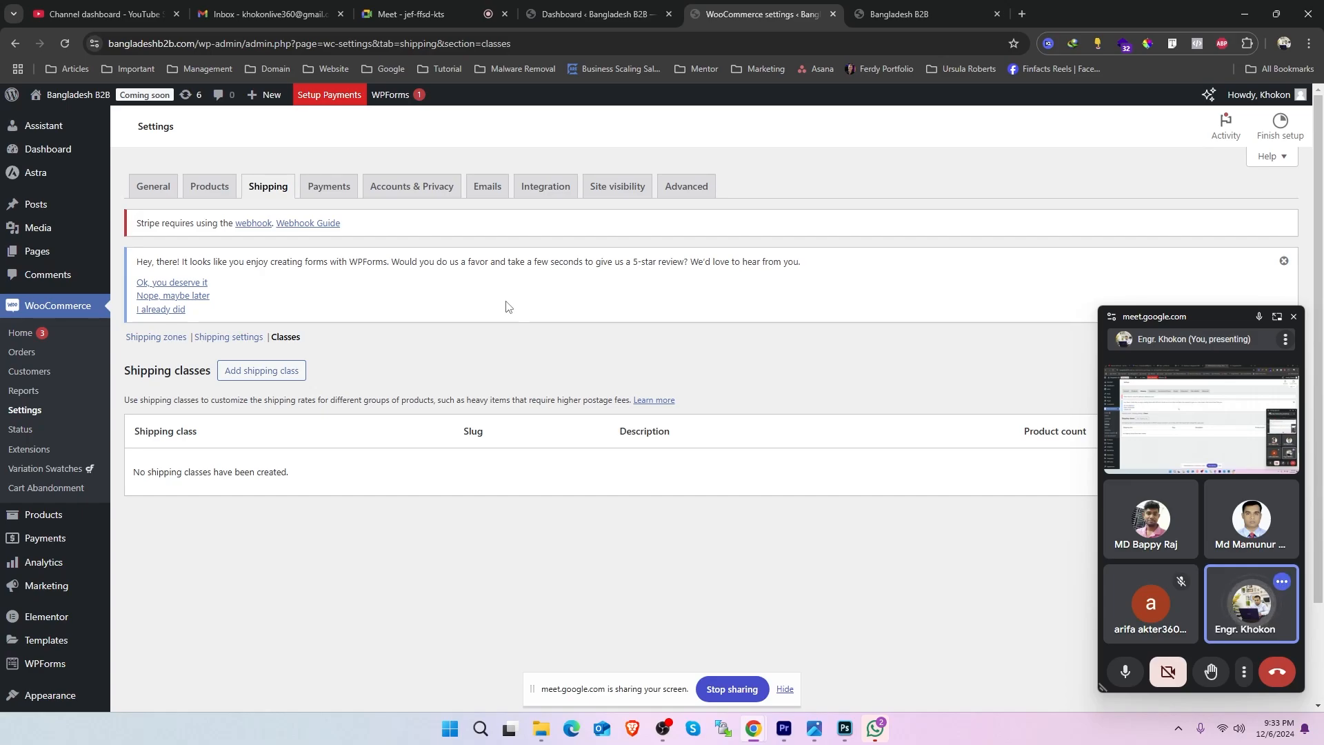
pyautogui.click(283, 371)
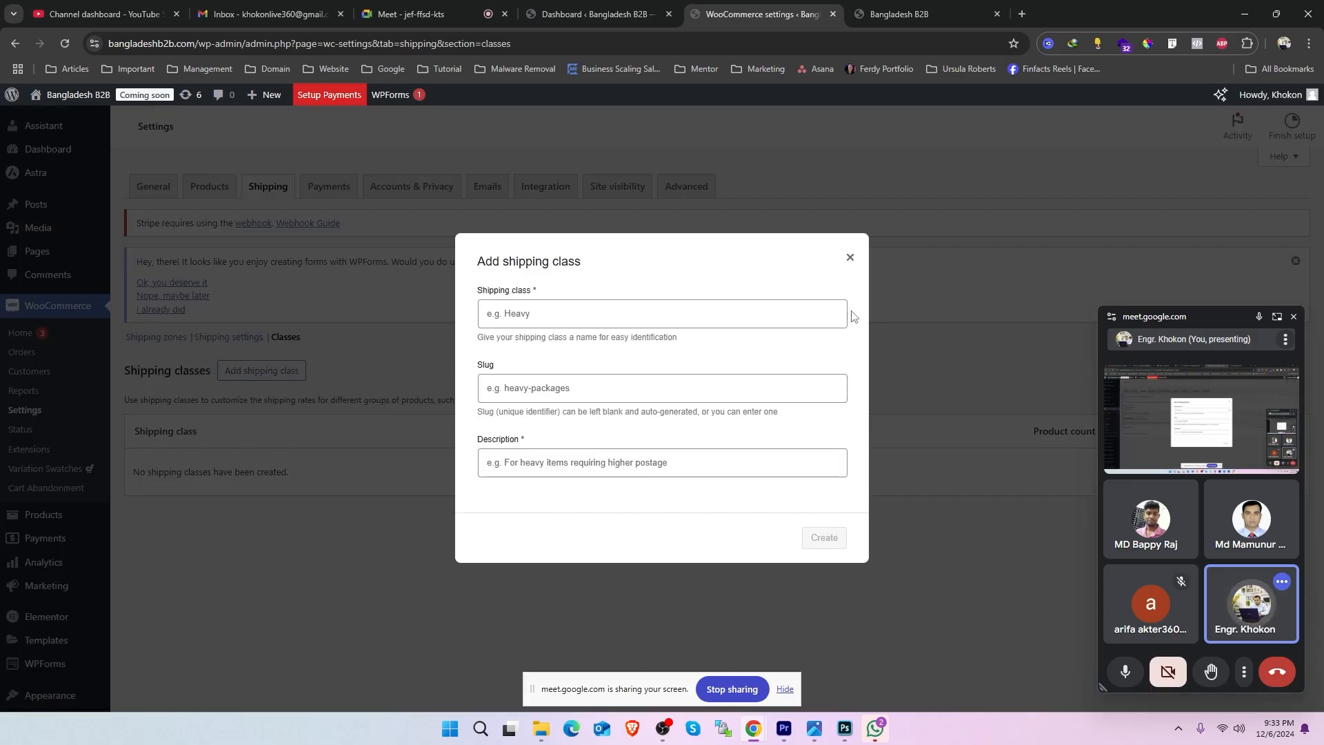
pyautogui.click(851, 258)
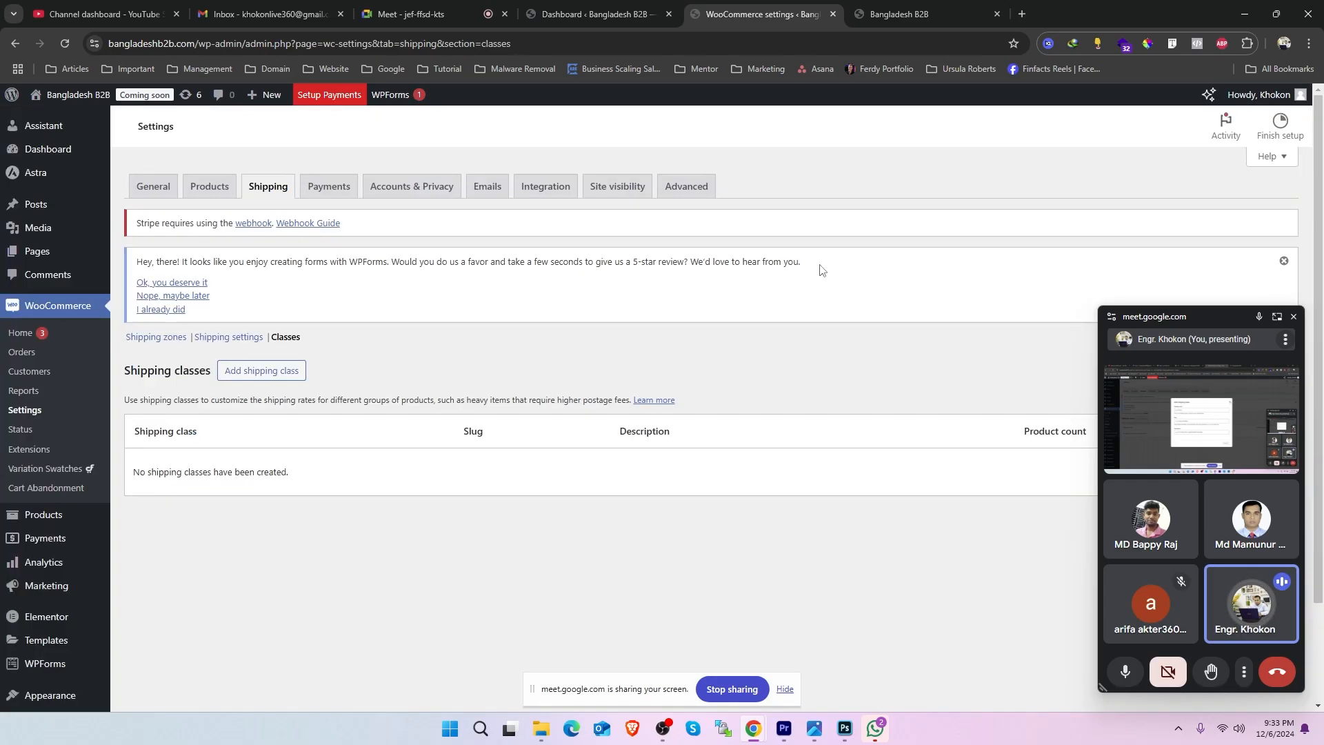
pyautogui.doubleClick(286, 337)
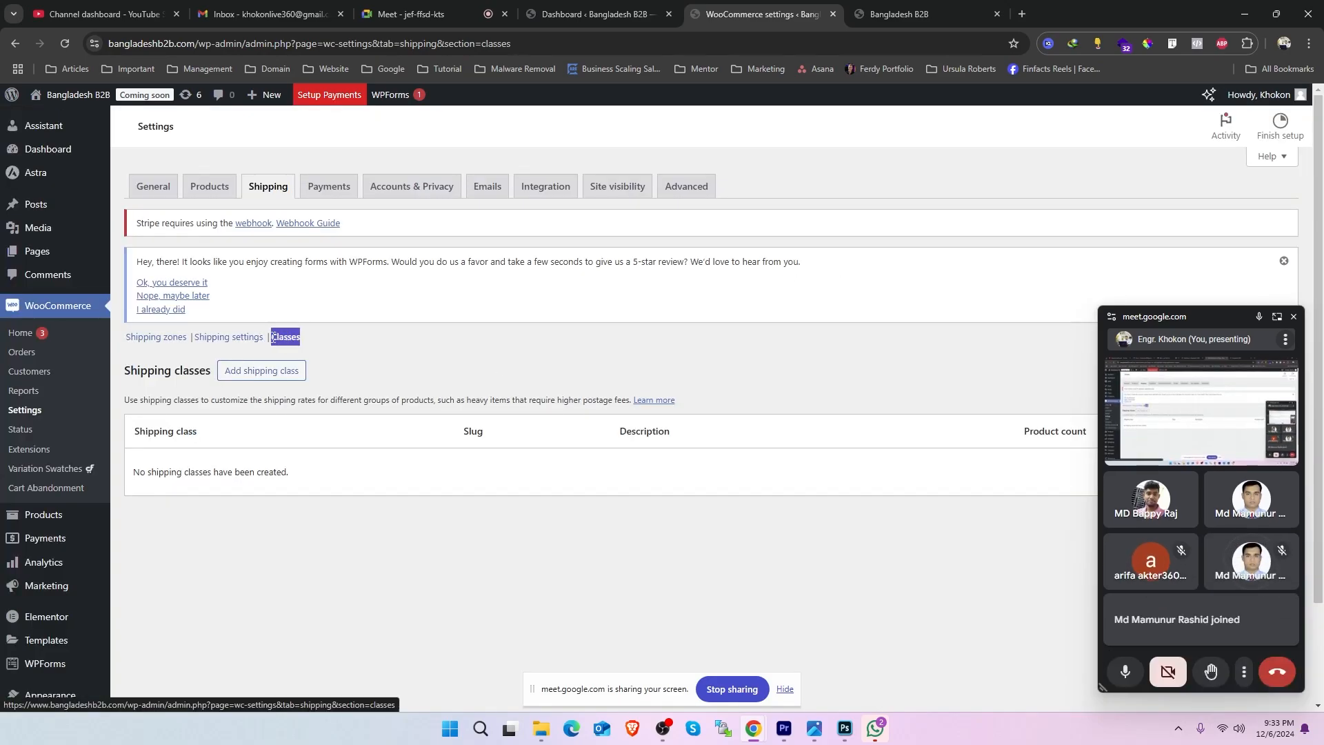
# - Start a new shipping class and name it TV
pyautogui.click(262, 372)
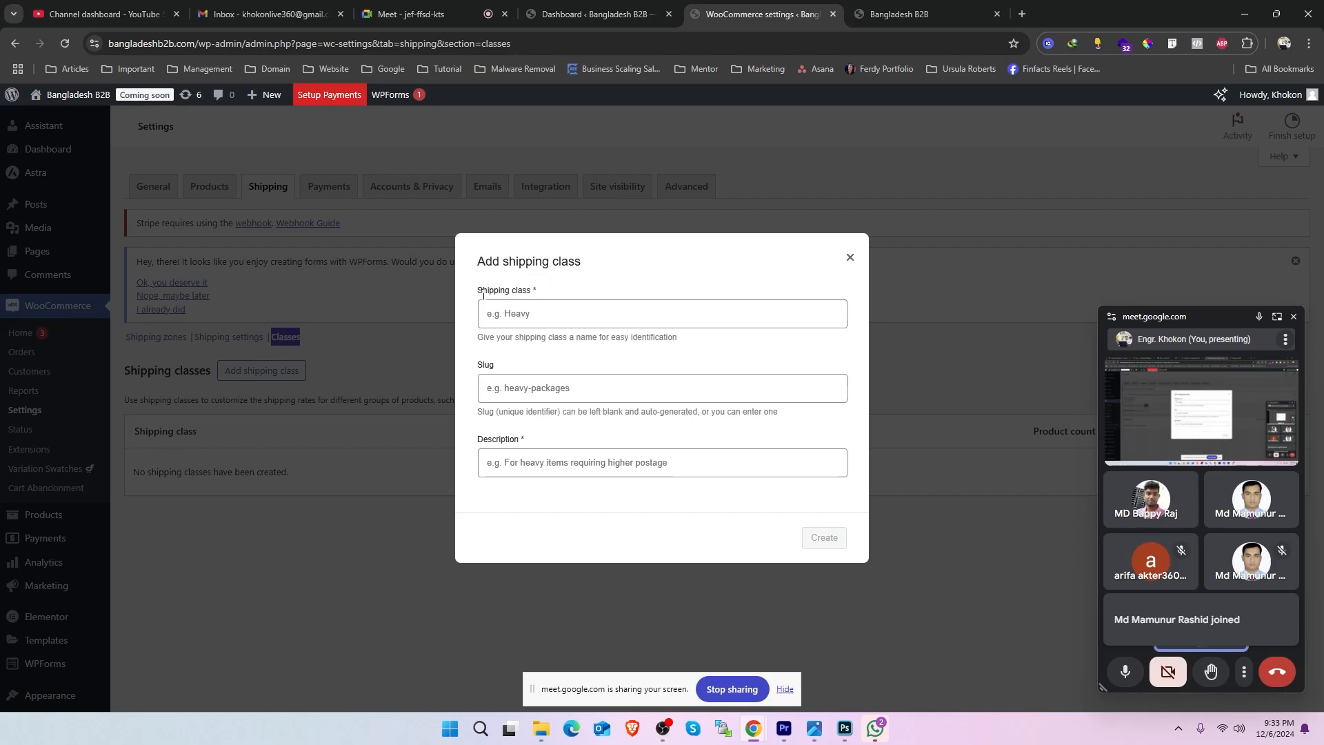
pyautogui.moveTo(536, 290); pyautogui.dragTo(481, 293)
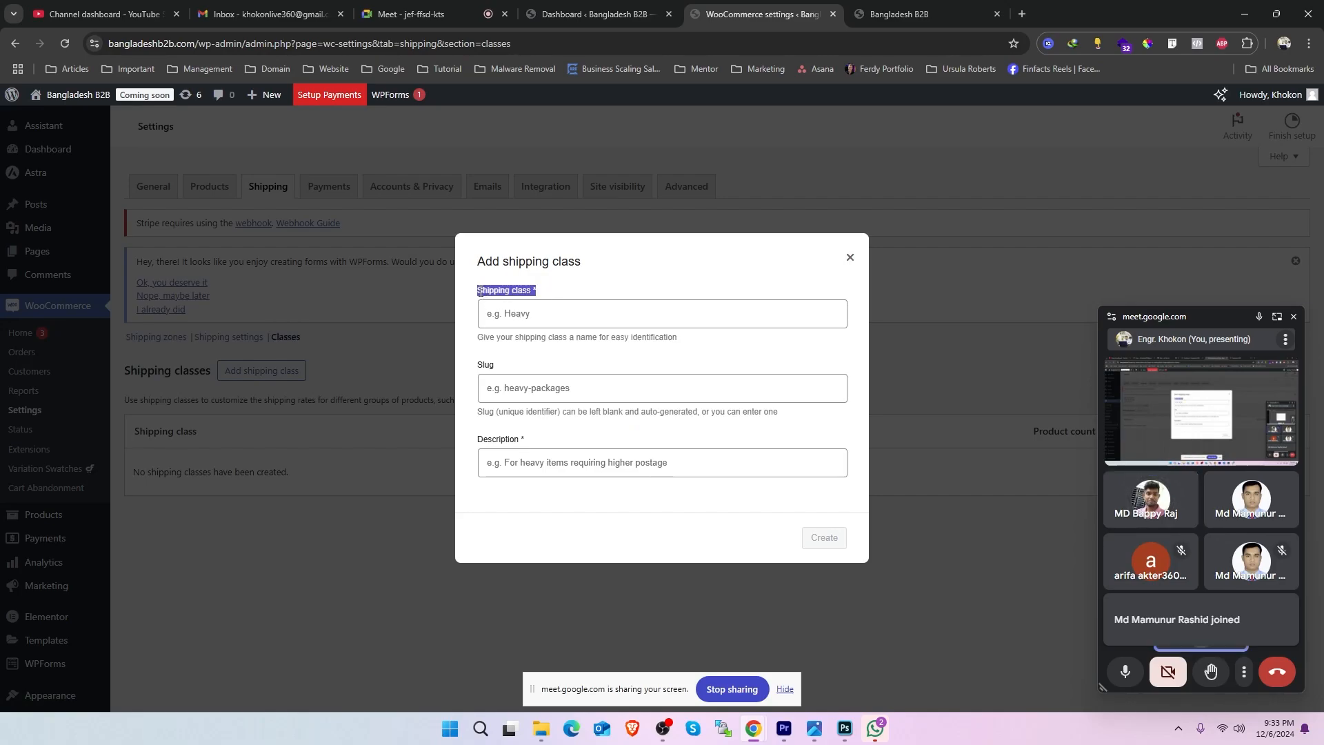
pyautogui.click(552, 313)
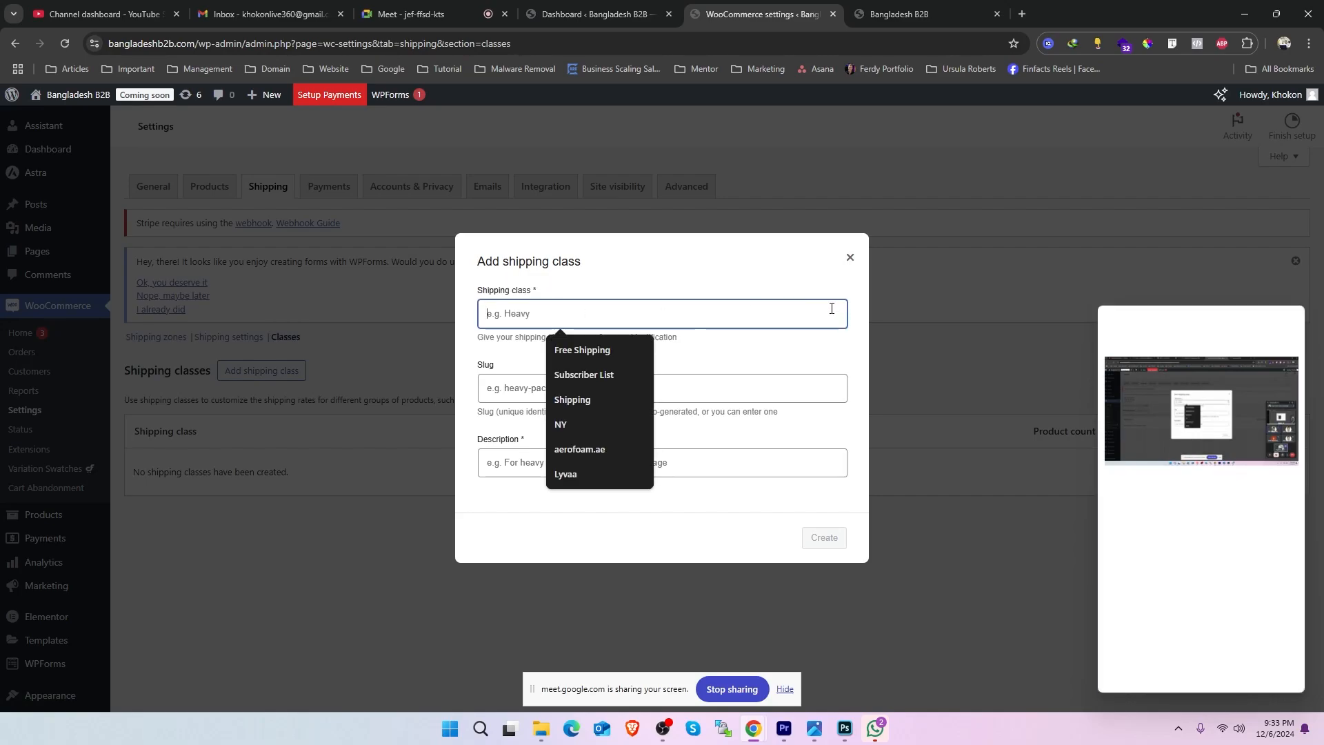
pyautogui.write('TV')
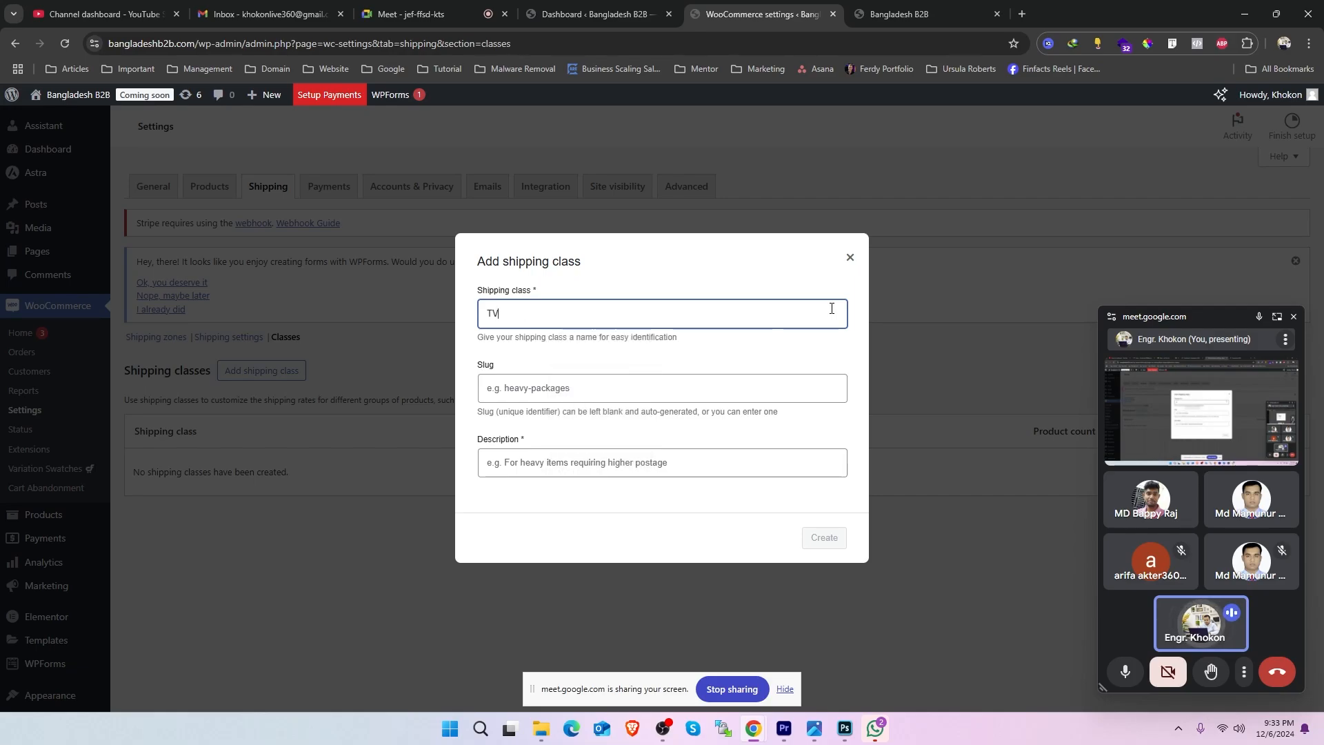
# - Try the Bangla spelling of TV as the shipping class name and tv as its slug
pyautogui.click(571, 399)
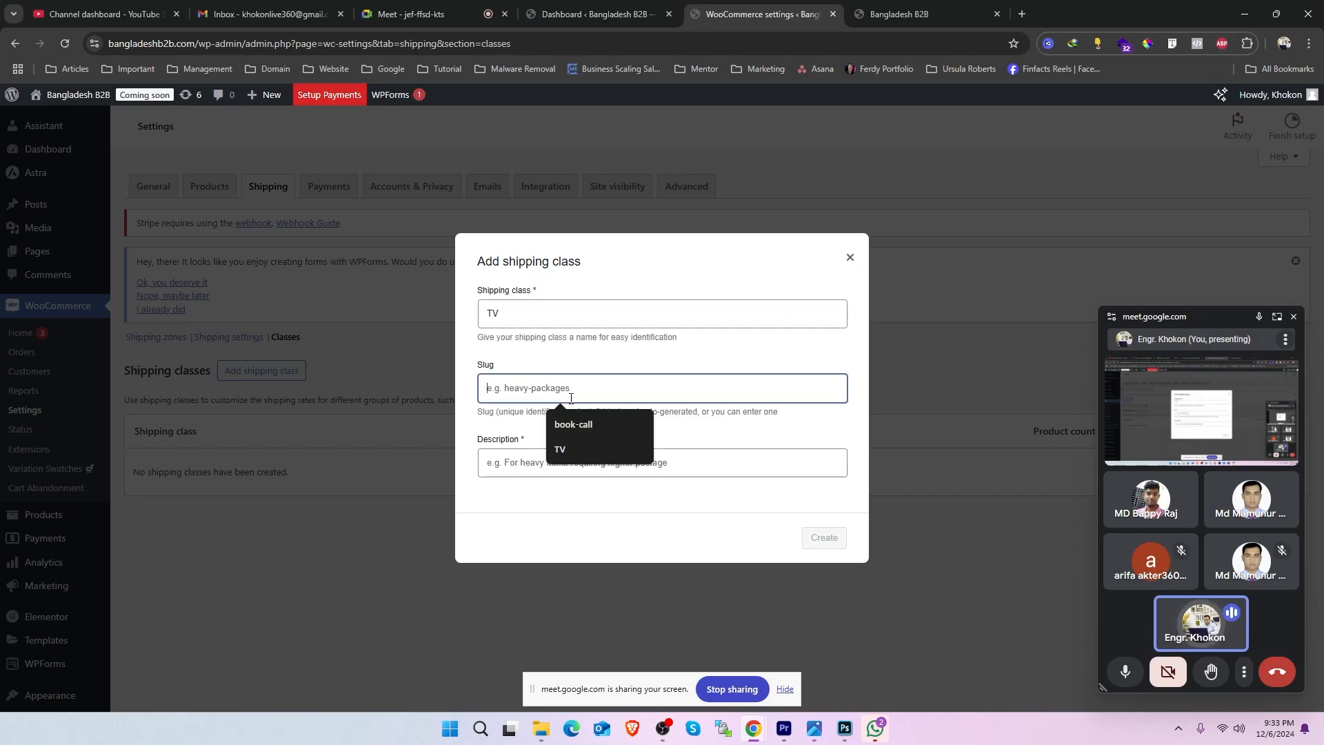
pyautogui.moveTo(514, 369); pyautogui.dragTo(461, 367)
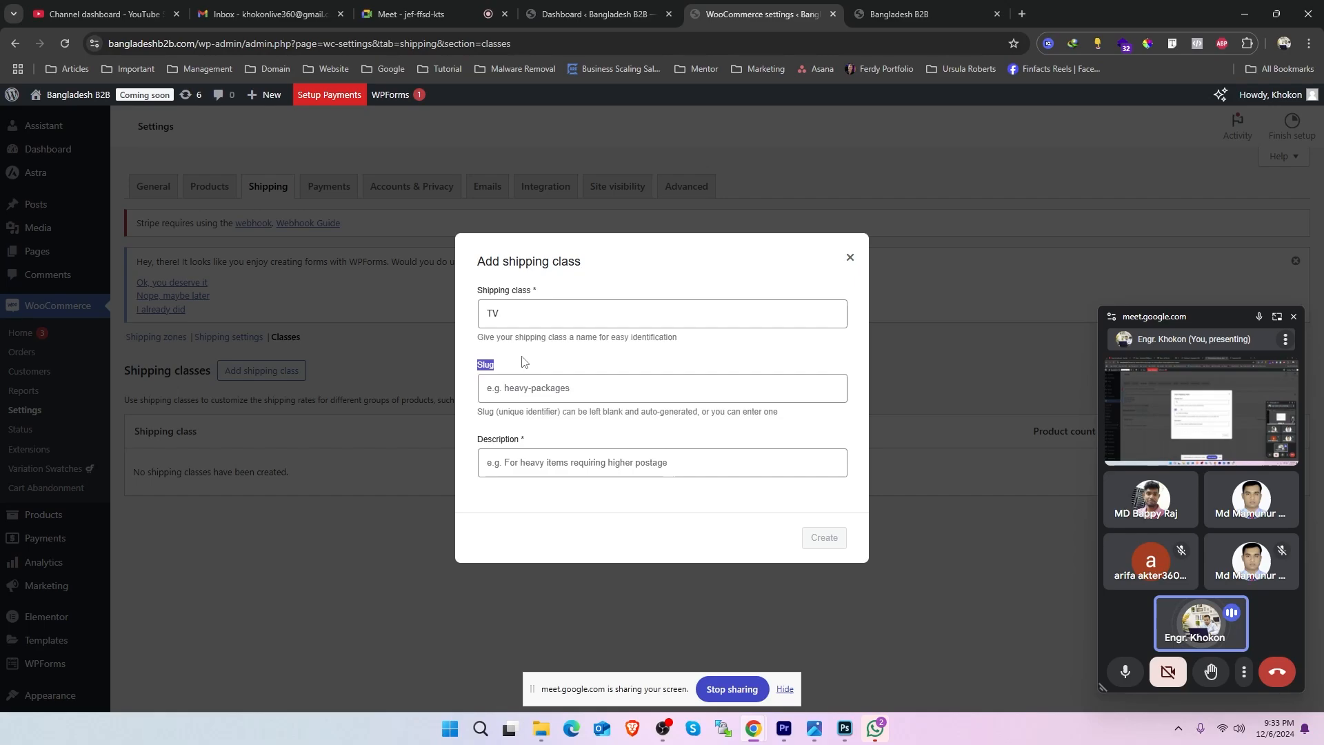
pyautogui.click(535, 390)
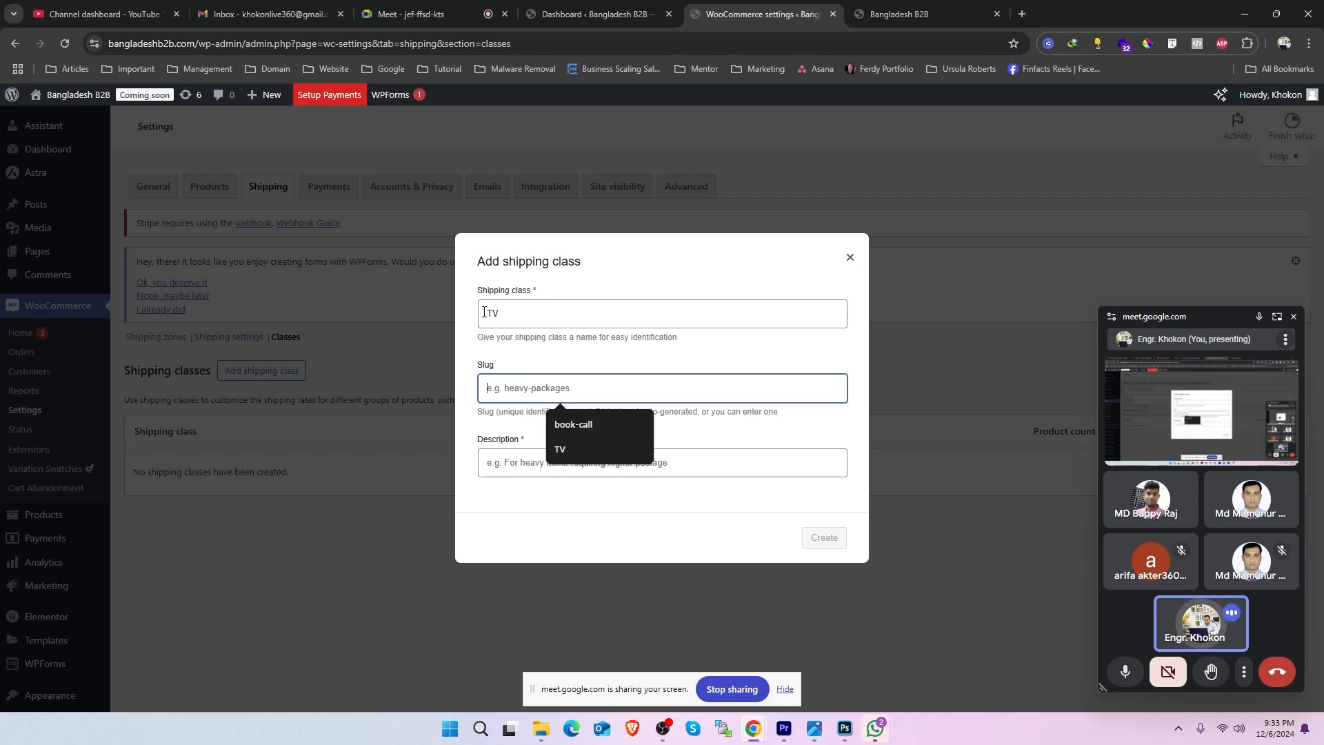
pyautogui.doubleClick(485, 313)
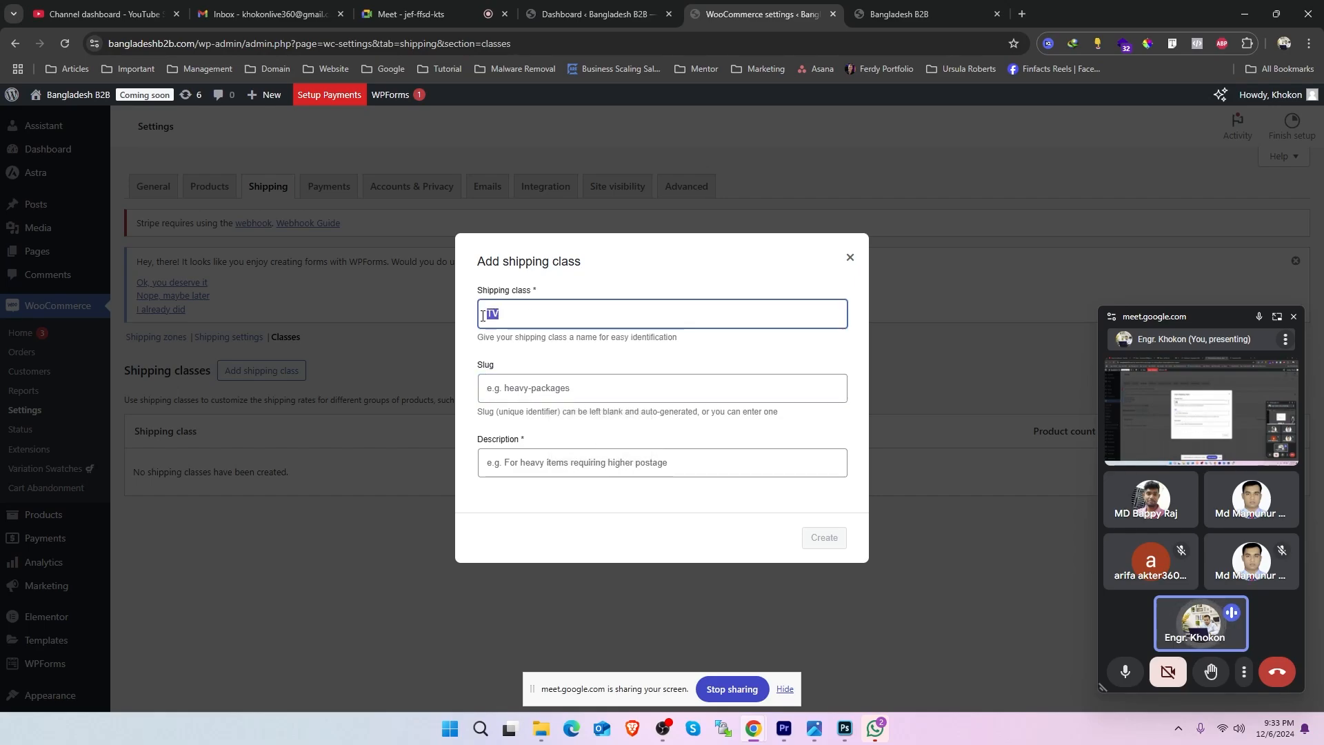
pyautogui.write('tivi')
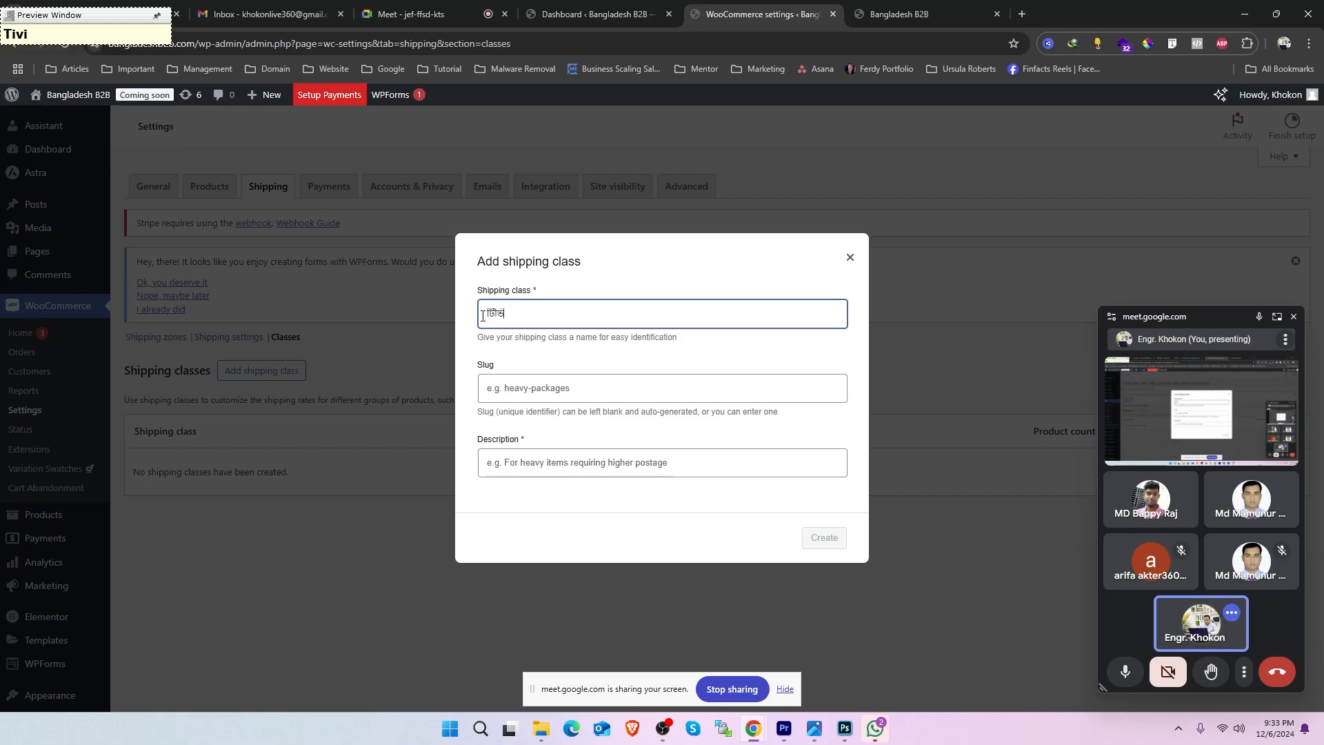
pyautogui.press('F12')
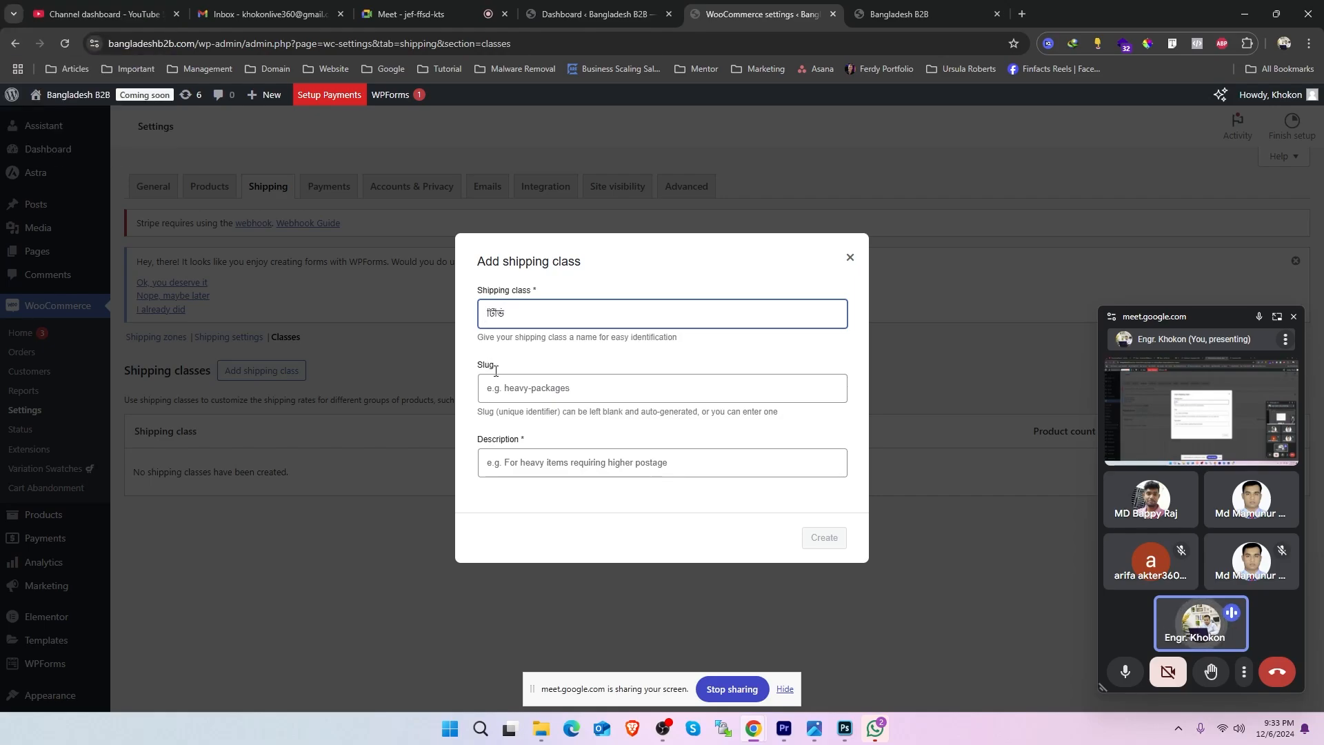
pyautogui.click(548, 391)
pyautogui.write('tv')
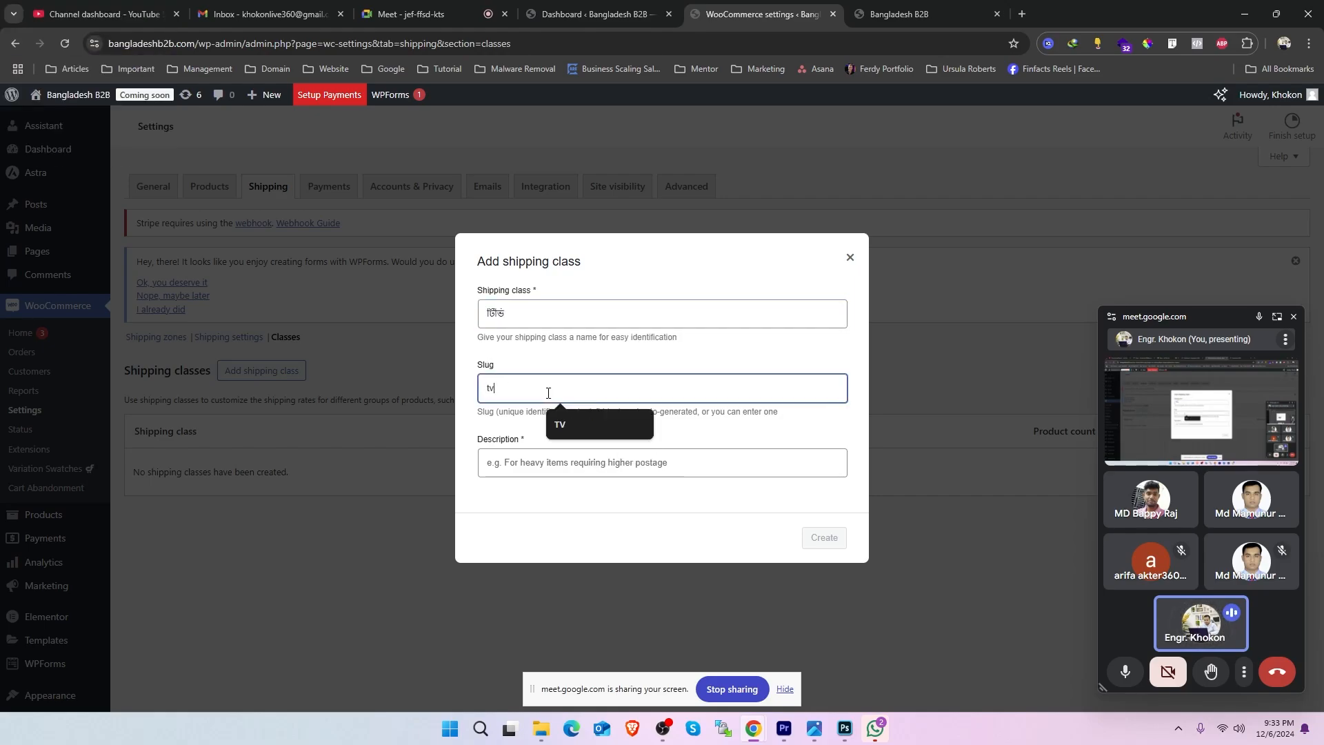
pyautogui.hotkey('ctrl', 'a')
# - Describe the class as "This class will apply only TV" and create it with the slug left blank
pyautogui.click(535, 470)
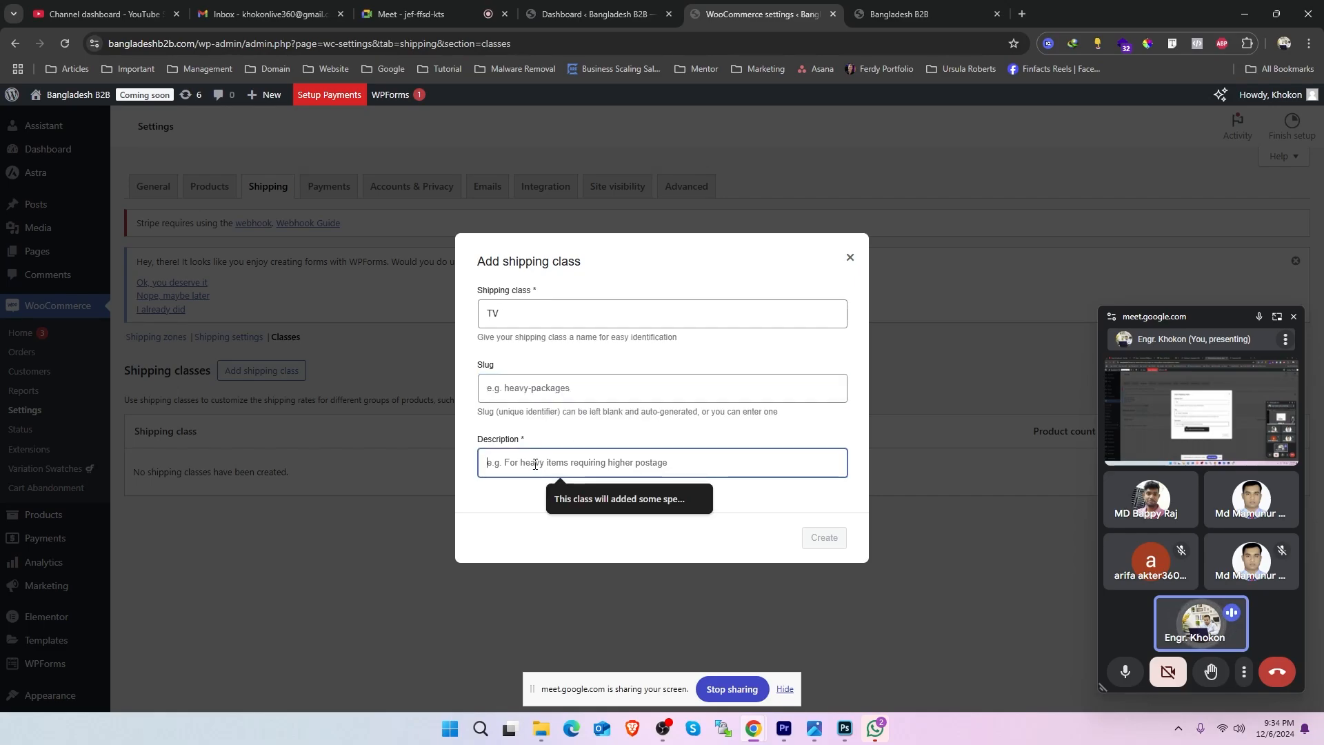
pyautogui.write('This class will apply only Big TV')
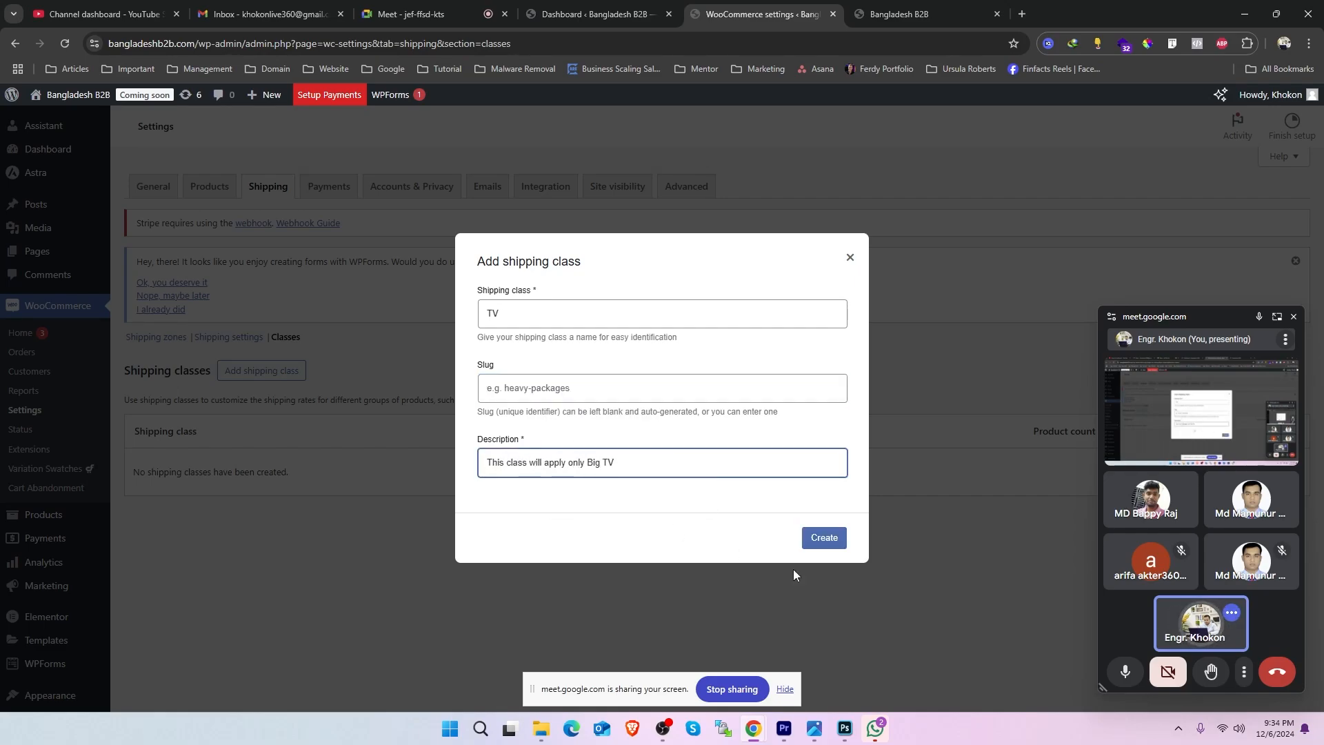
pyautogui.moveTo(587, 462); pyautogui.dragTo(602, 462)
pyautogui.press('BackSpace')
pyautogui.click(817, 546)
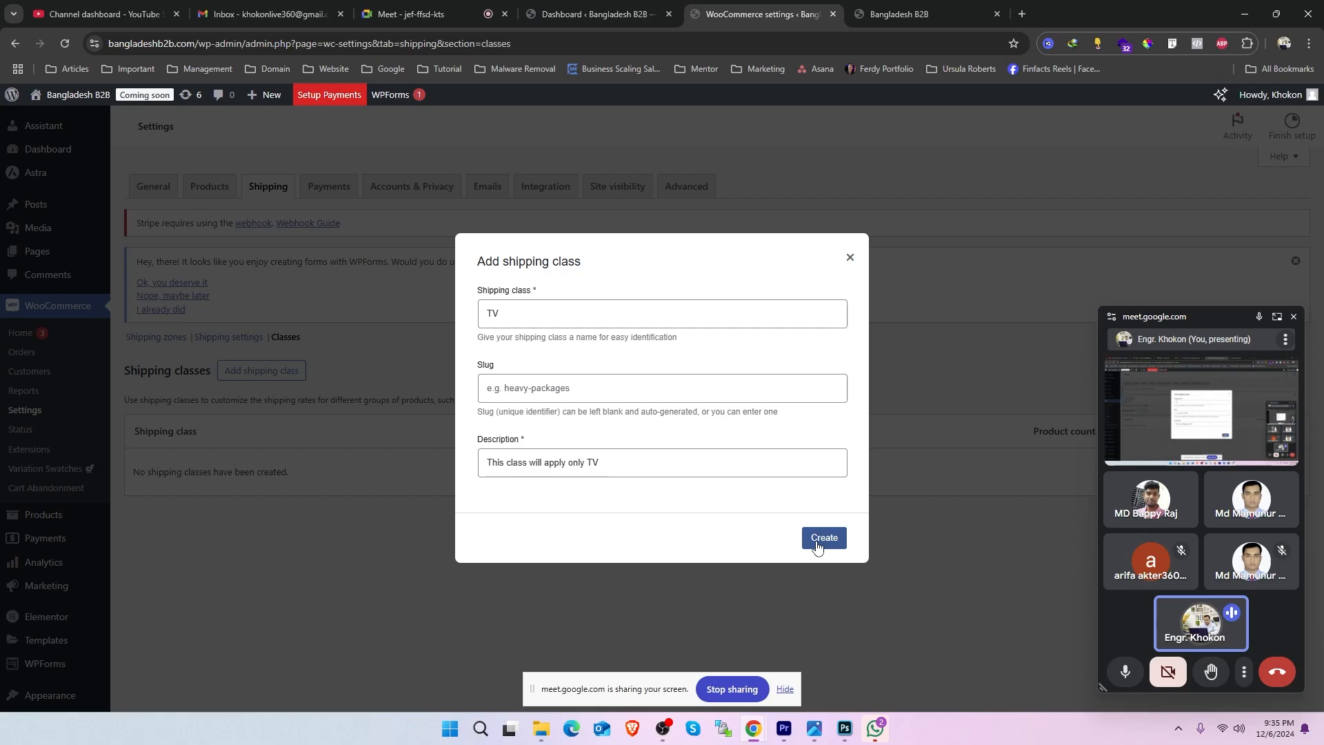
pyautogui.click(817, 547)
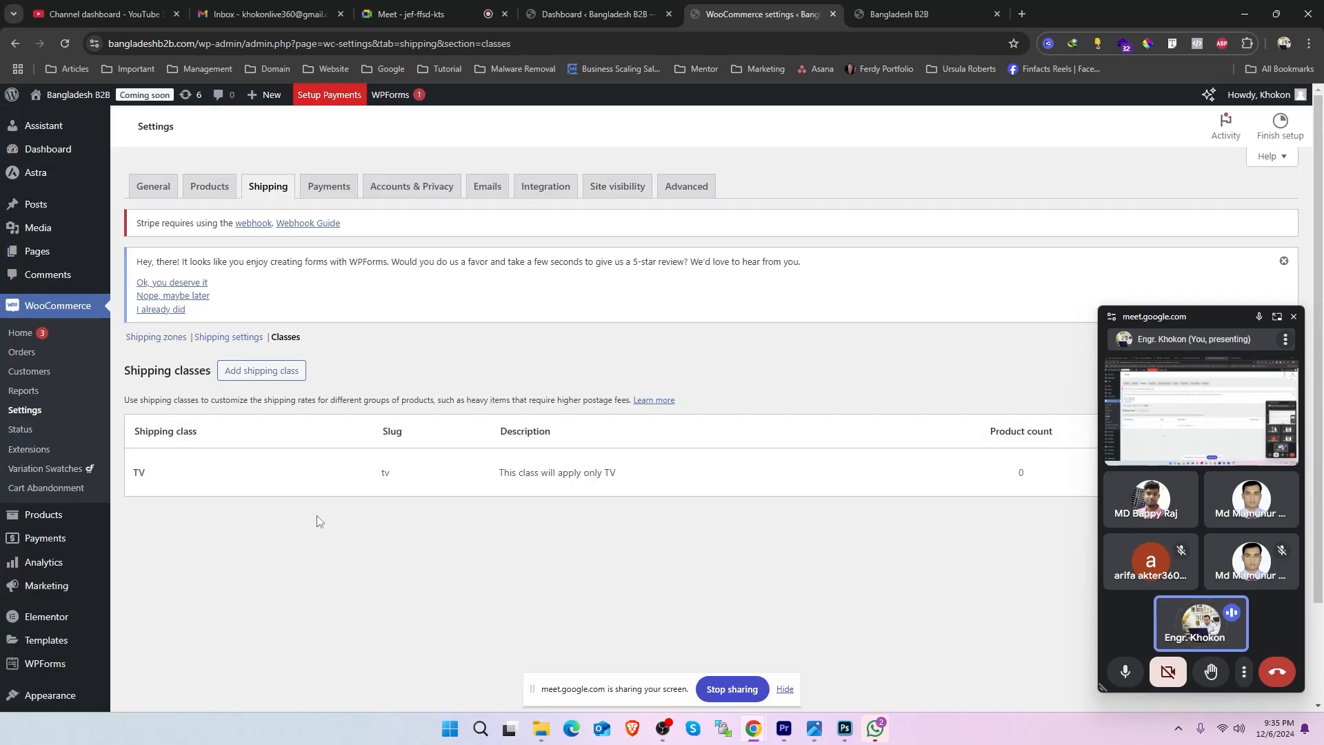
# - Review the TV class's name and description in the shipping classes table
pyautogui.moveTo(210, 435); pyautogui.dragTo(133, 433)
pyautogui.click(131, 452)
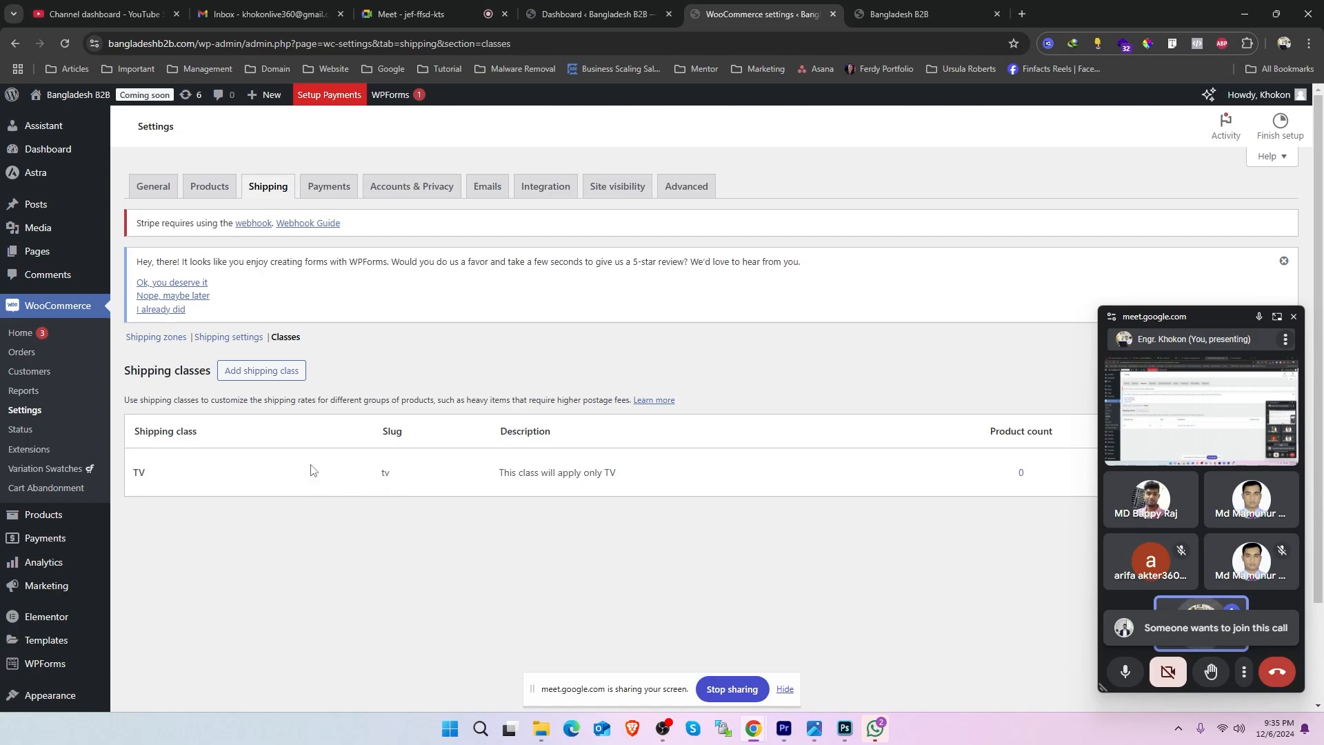
pyautogui.moveTo(629, 474); pyautogui.dragTo(495, 476)
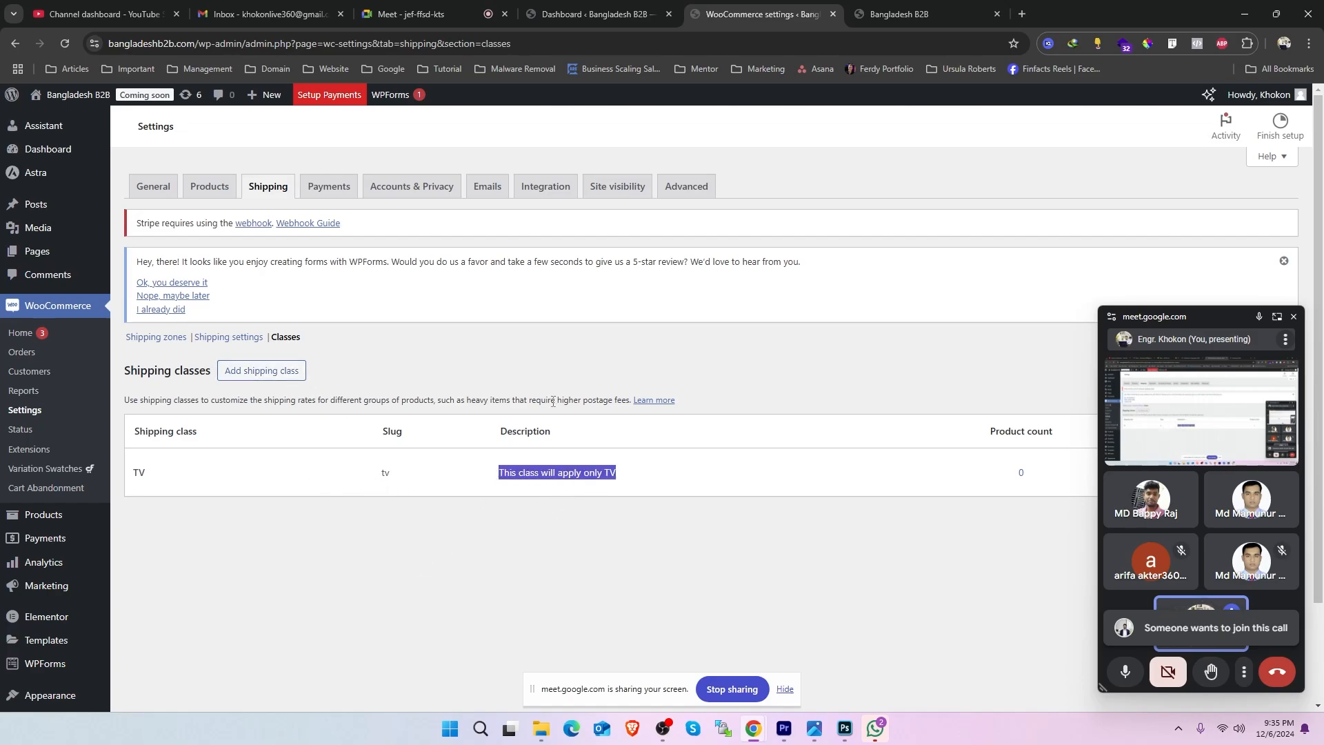
# - Close the floating meeting window and open the TV class for editing to view its fields, leaving without changes
pyautogui.click(1294, 317)
pyautogui.click(1233, 476)
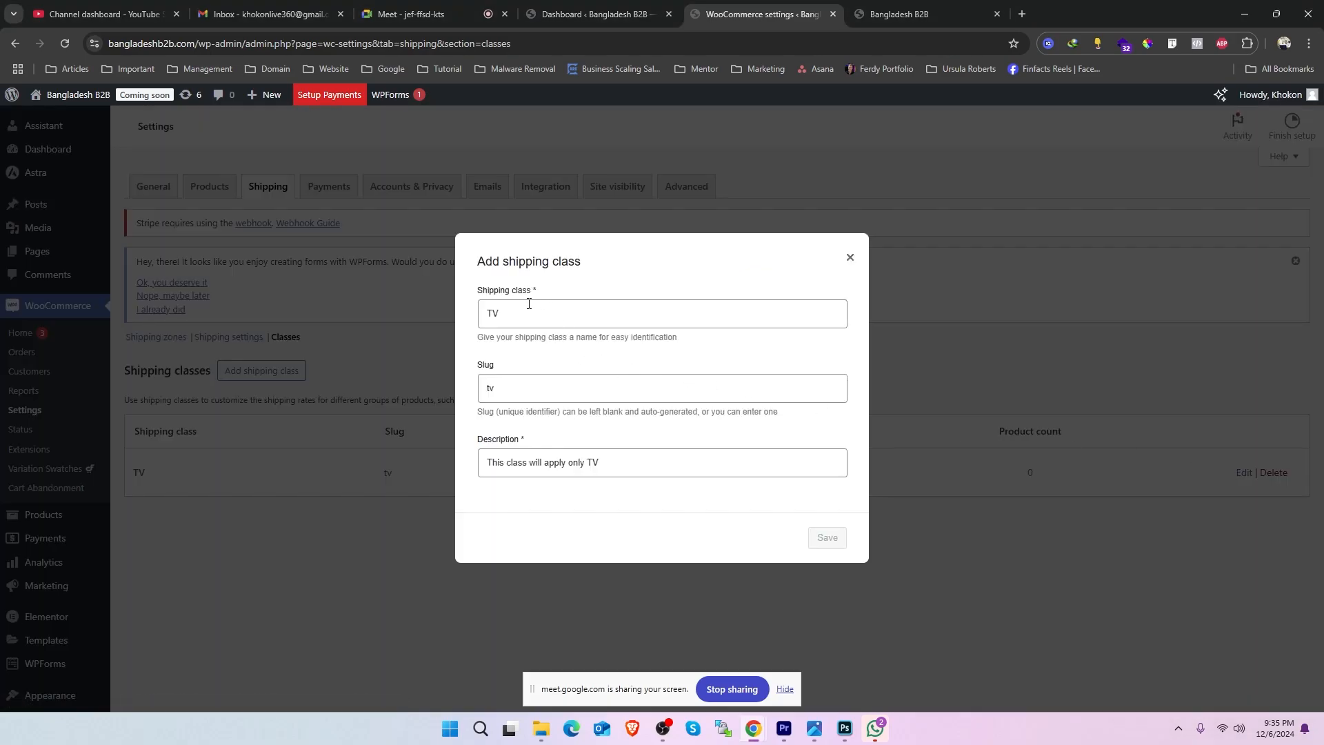
pyautogui.moveTo(486, 314); pyautogui.dragTo(941, 326)
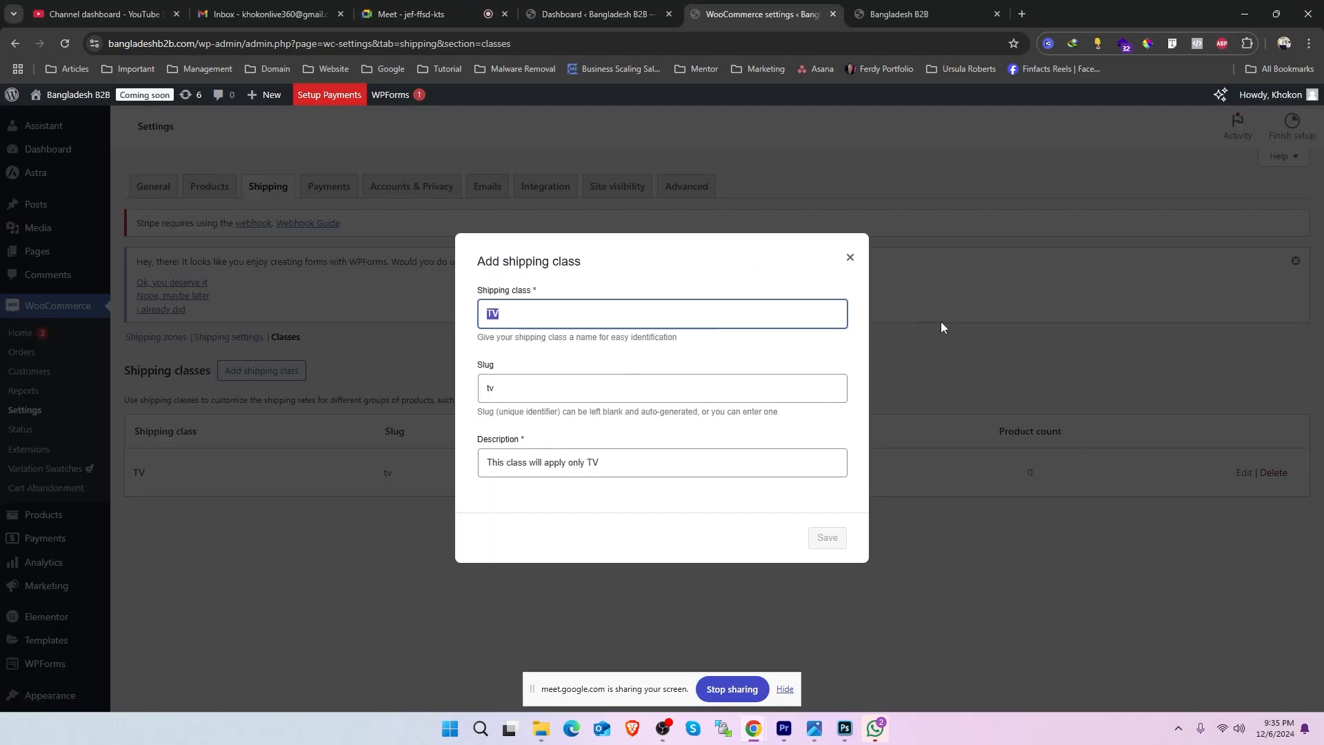
pyautogui.click(851, 258)
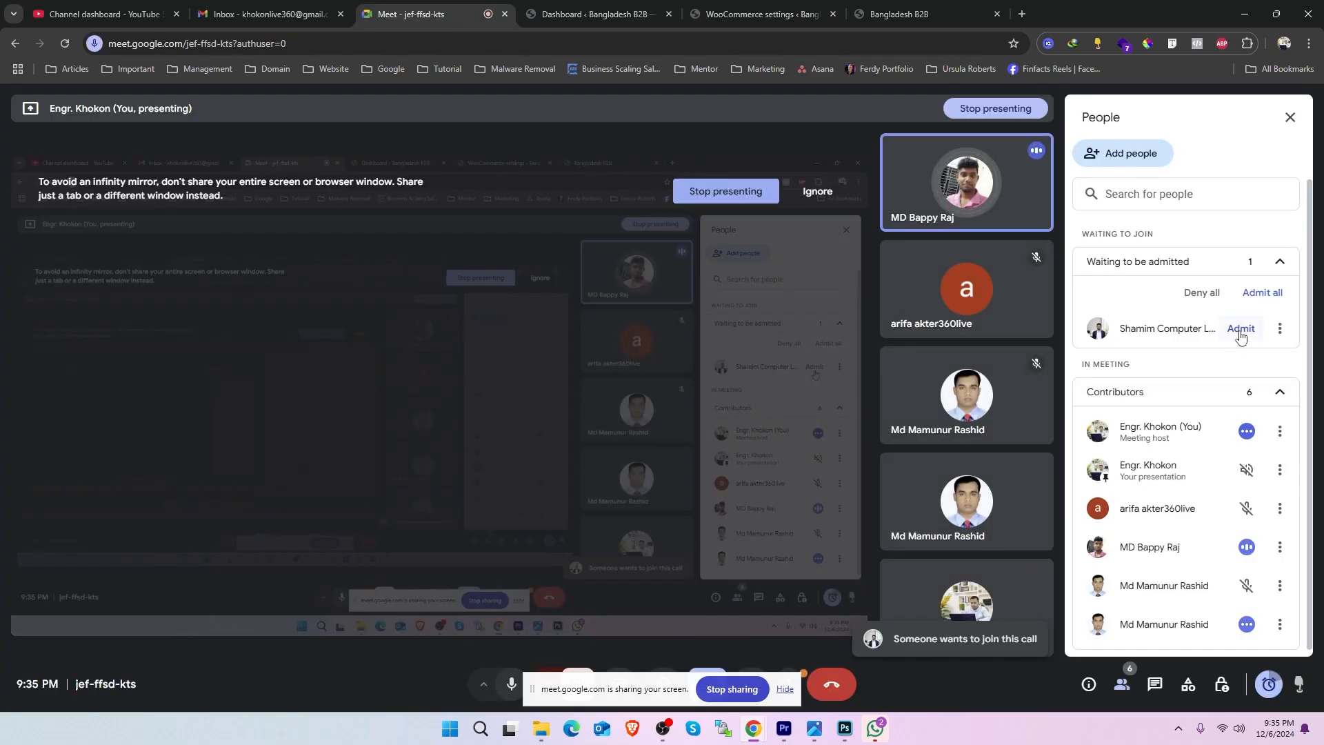
# - Switch to Google Meet to admit the waiting participant, and return to the WooCommerce settings
pyautogui.click(1240, 330)
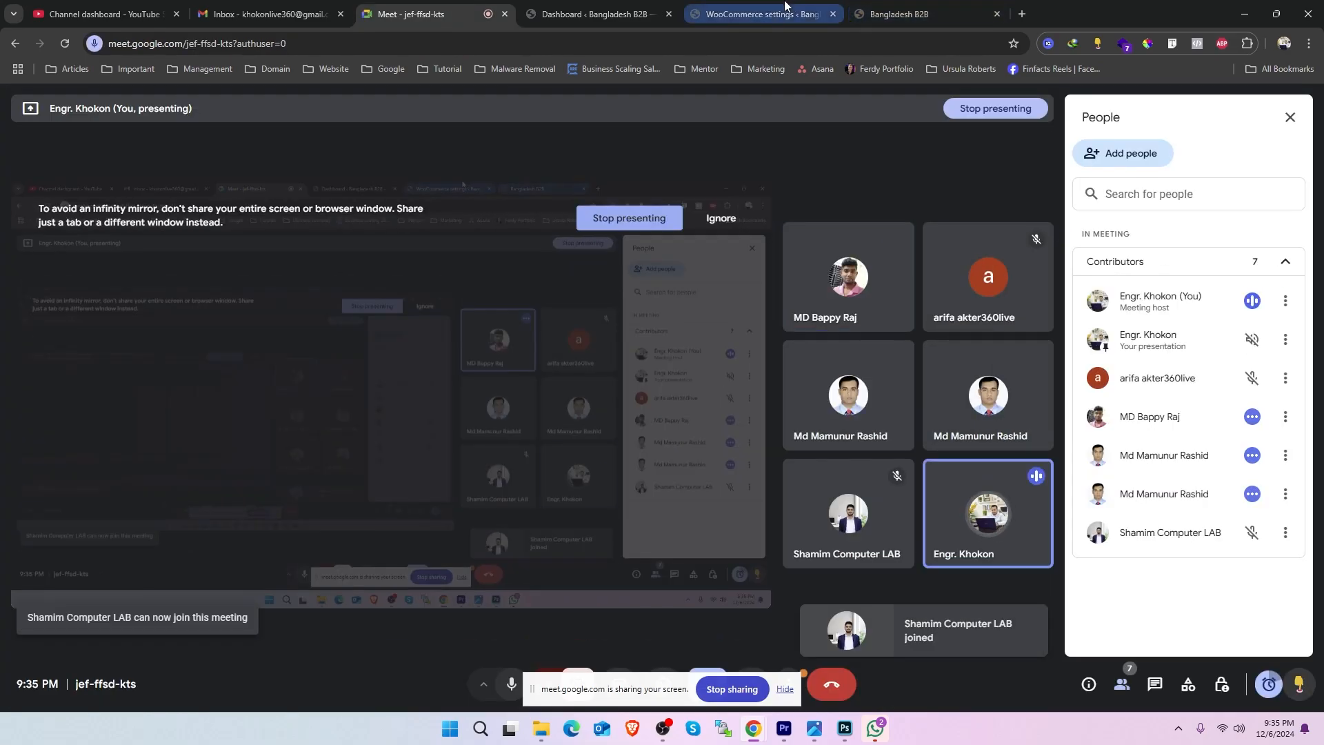
pyautogui.click(758, 14)
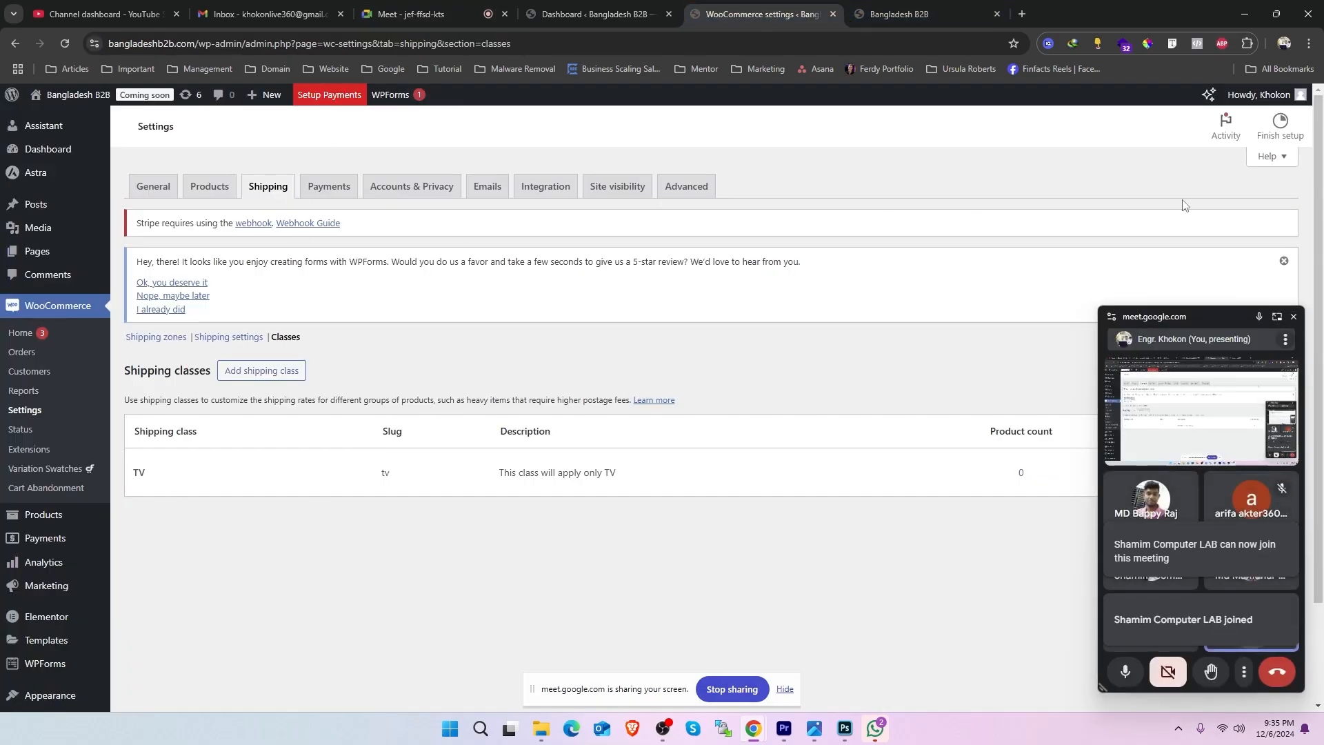
# - Dismiss the WPForms review notice and open the shipping zones list, clearing the floating meeting window from over it
pyautogui.click(1284, 260)
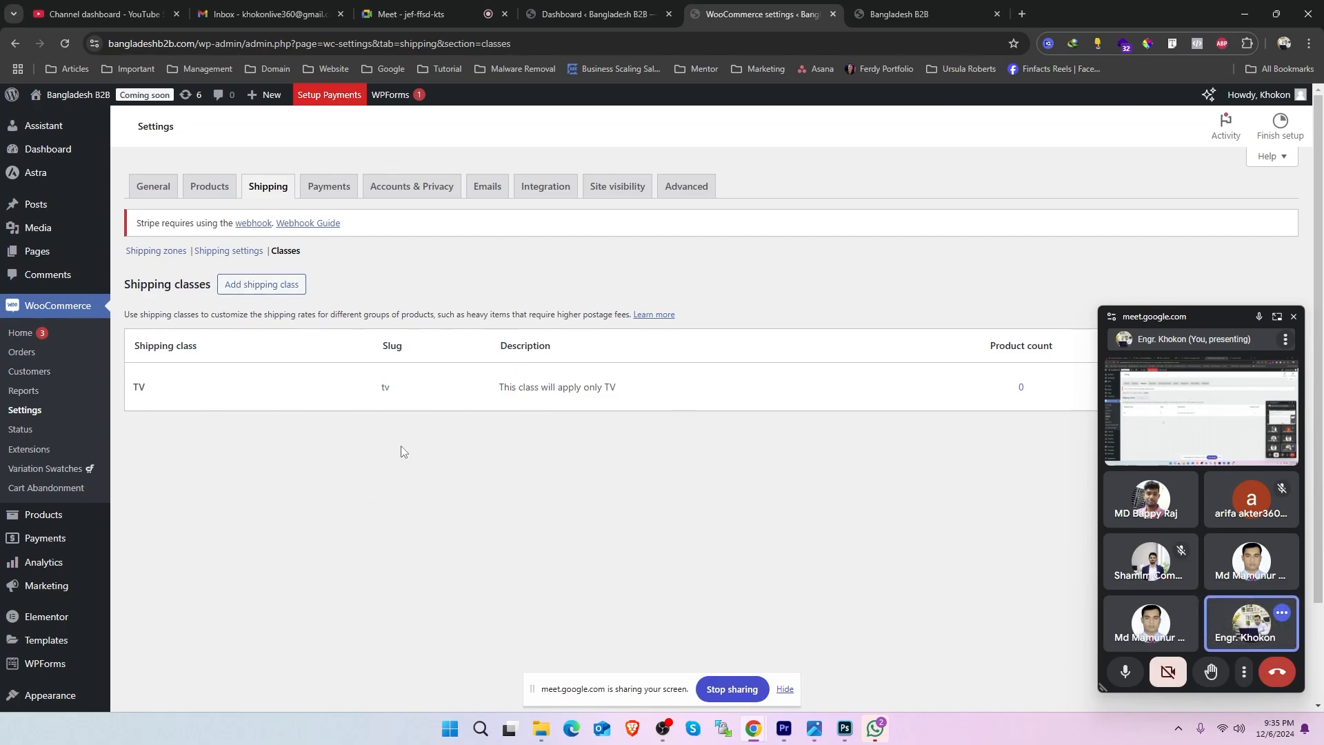
pyautogui.click(140, 251)
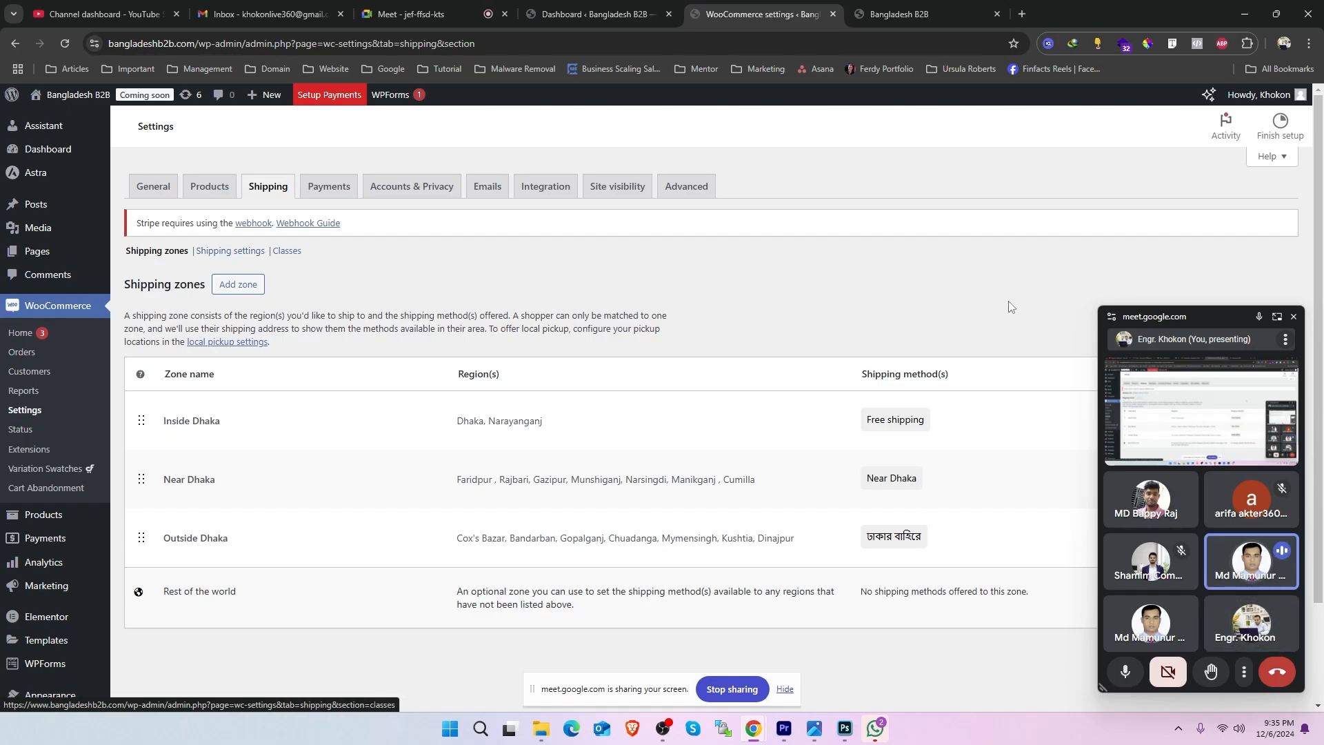
pyautogui.click(1294, 318)
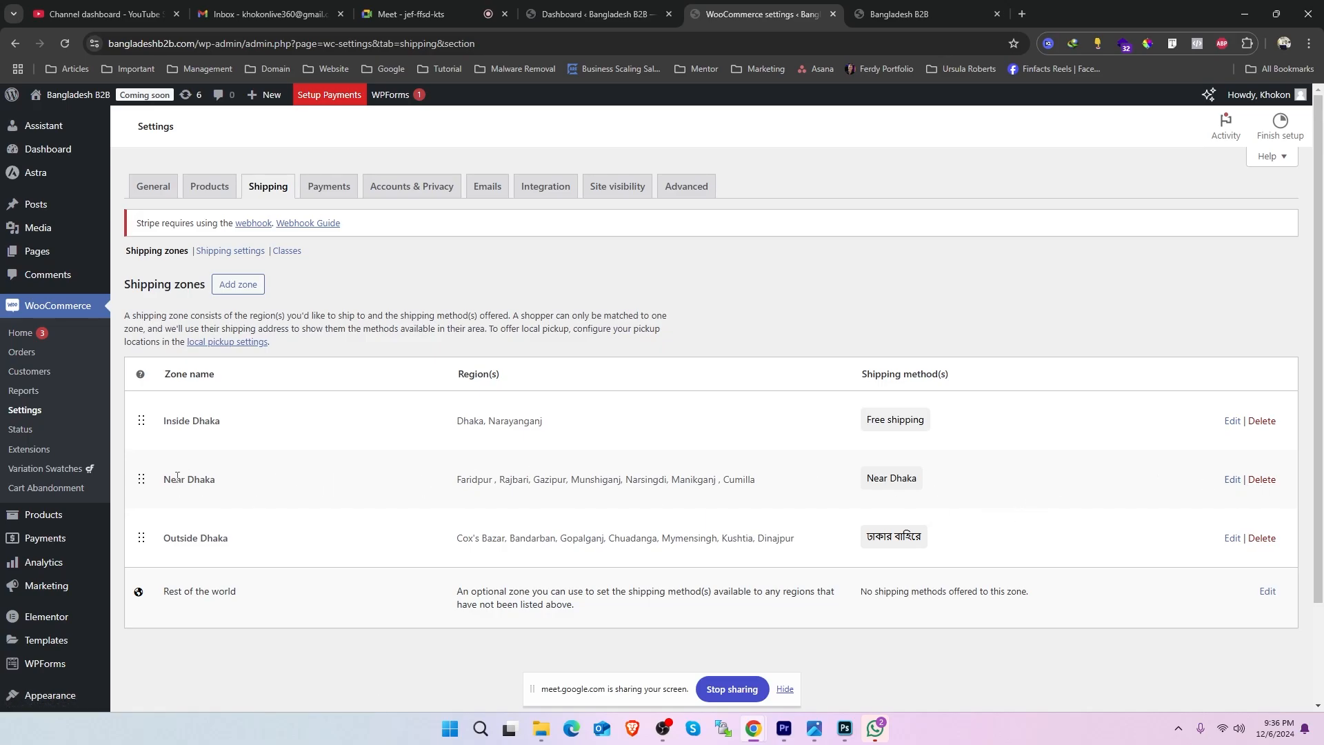
# - Open the Near Dhaka zone to view its regions and shipping method, and return to the shipping zones list
pyautogui.click(1233, 480)
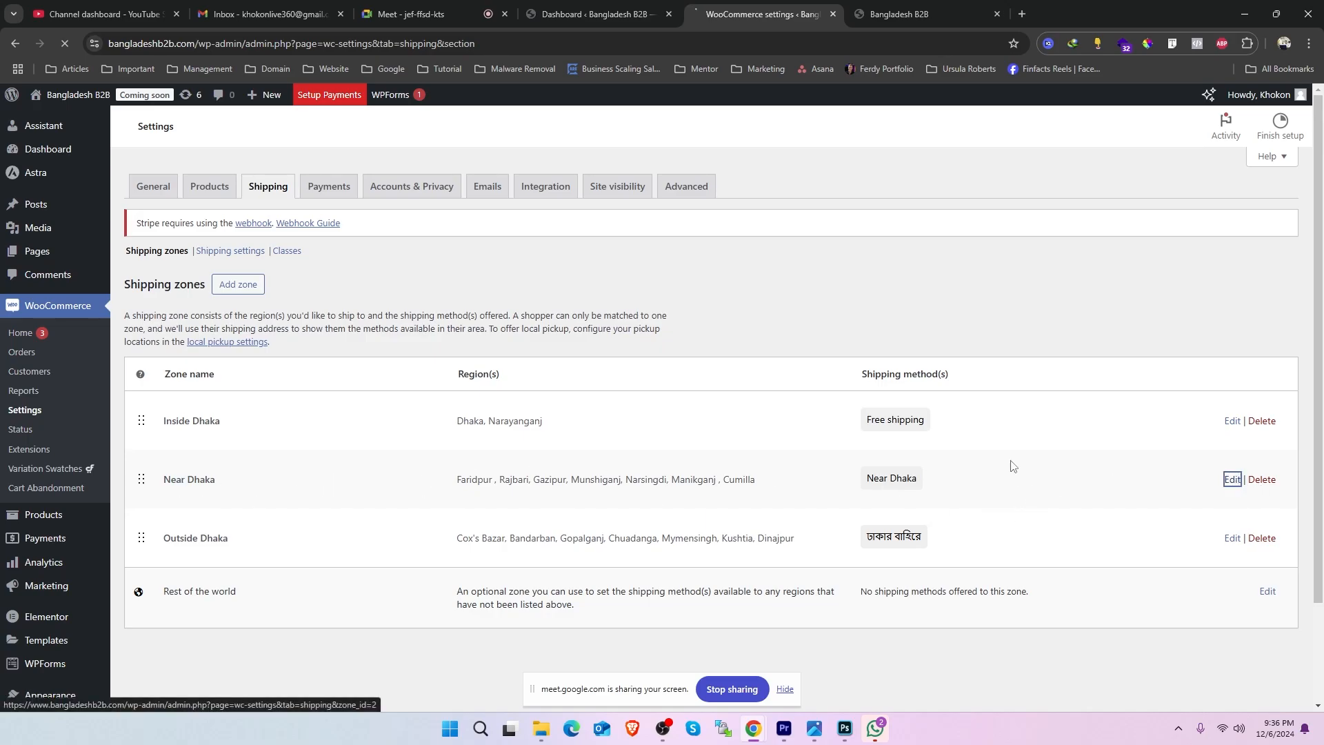
pyautogui.scroll(-1, 941, 349)
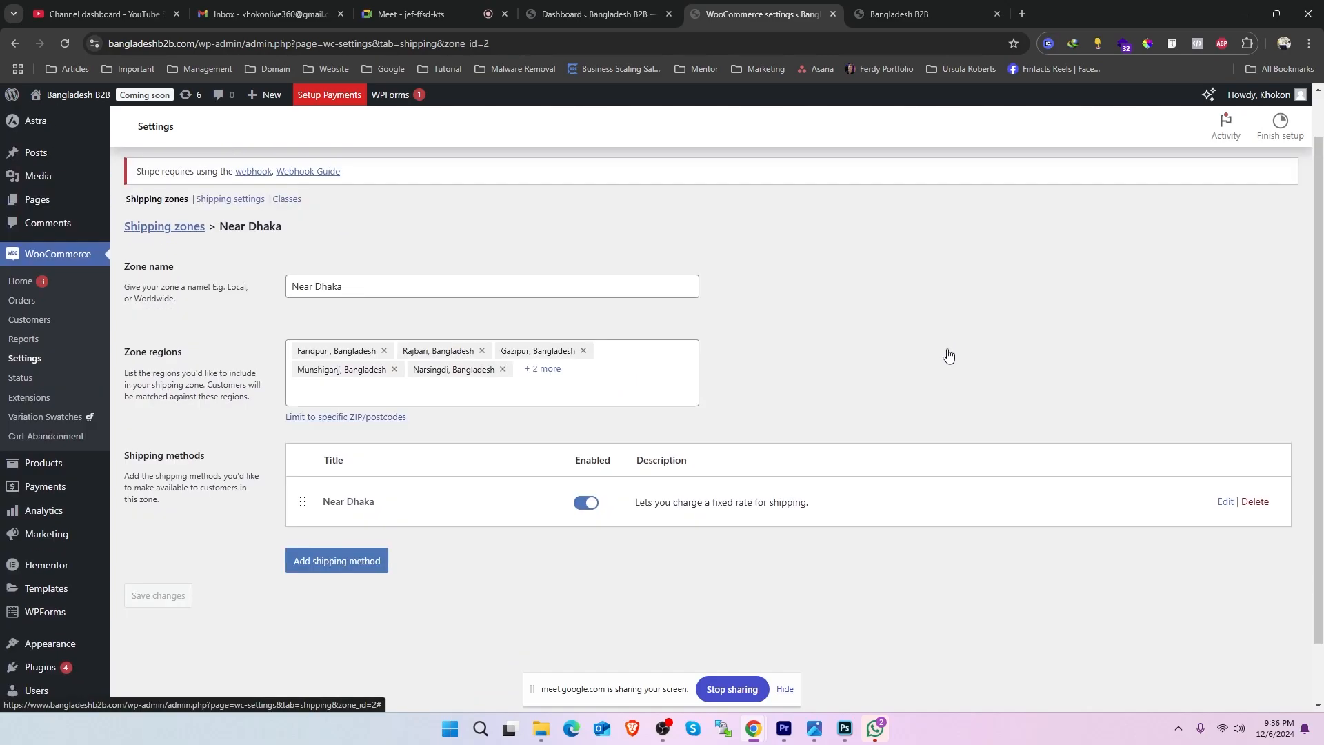
pyautogui.scroll(1, 728, 287)
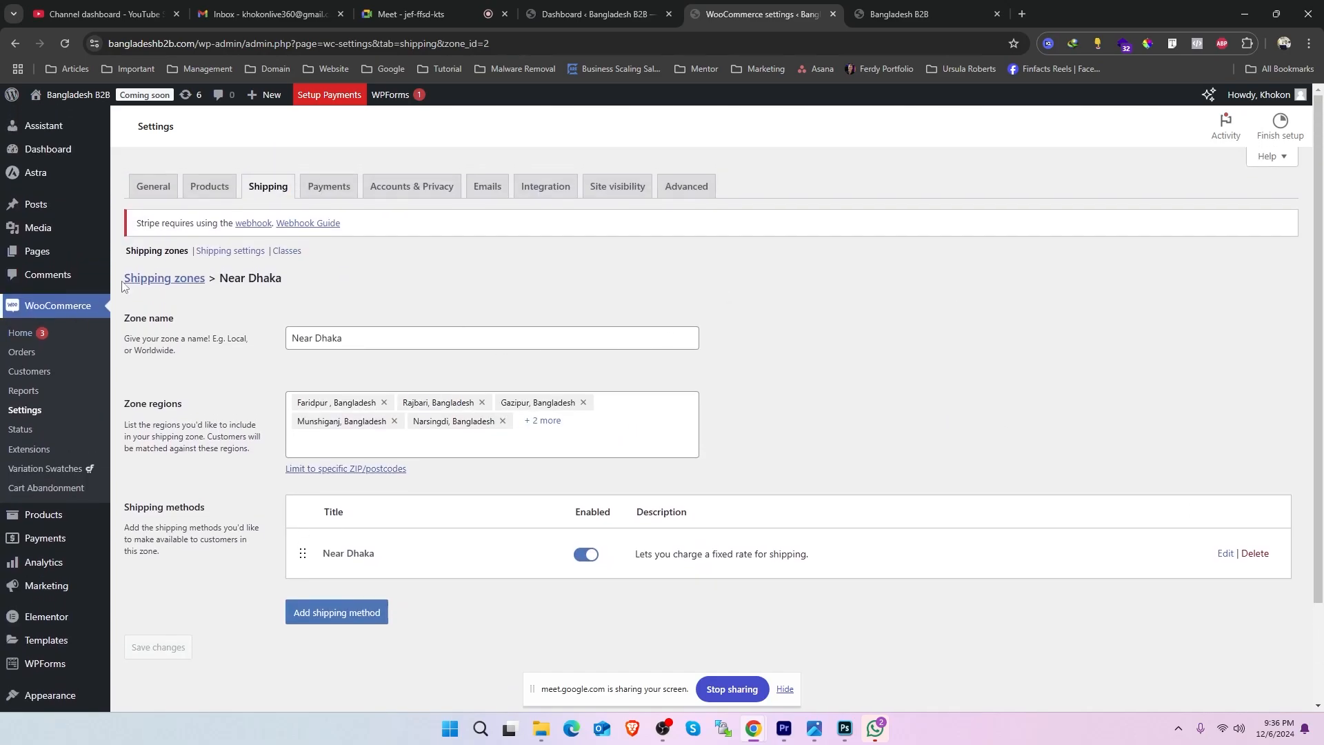
pyautogui.click(164, 278)
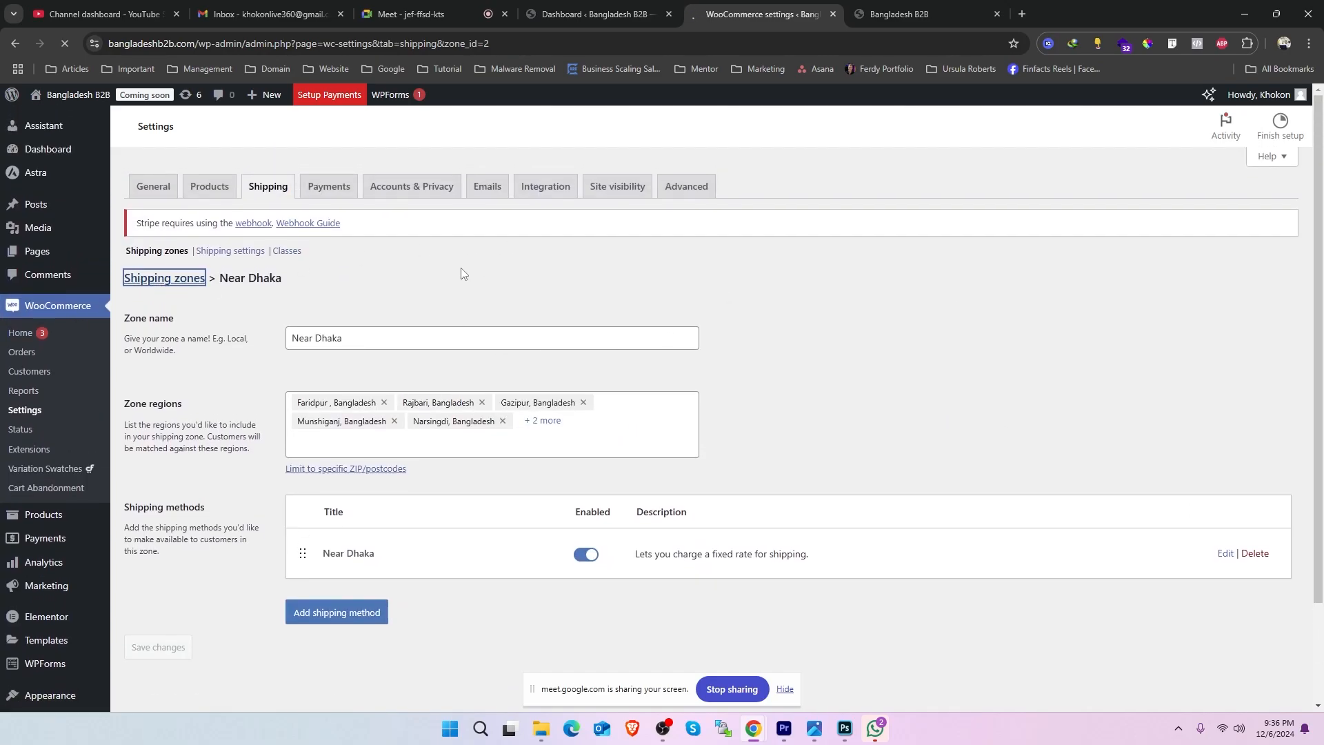
pyautogui.scroll(-1, 1002, 409)
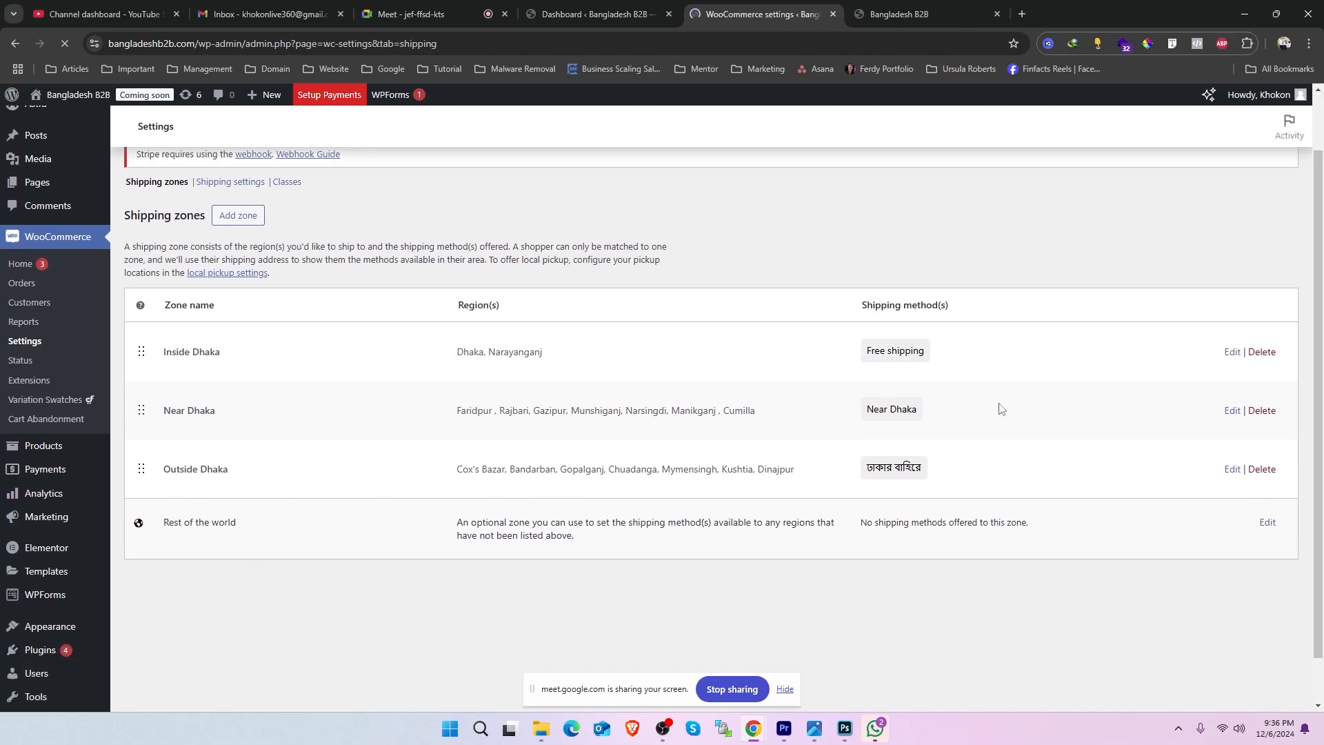
# - Open the Near Dhaka zone and bring up its flat rate shipping method for editing
pyautogui.click(1233, 412)
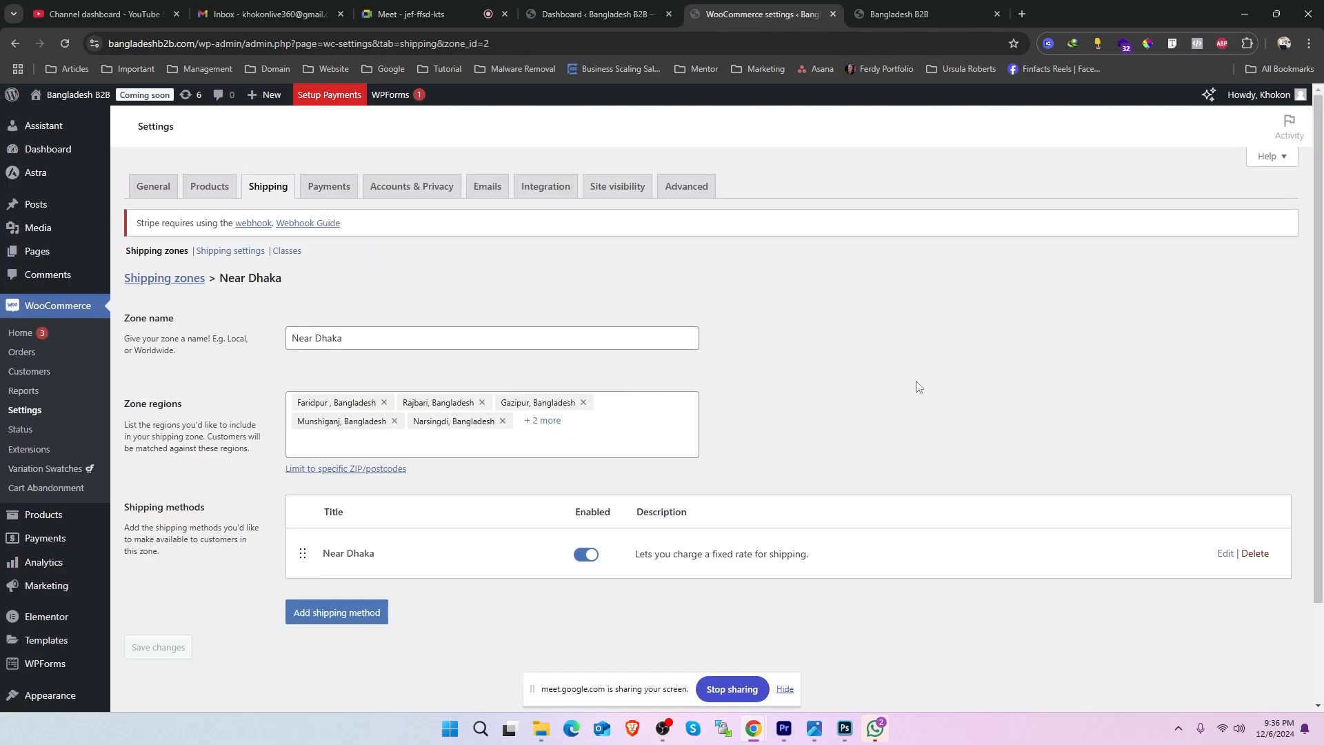
pyautogui.scroll(-2, 730, 265)
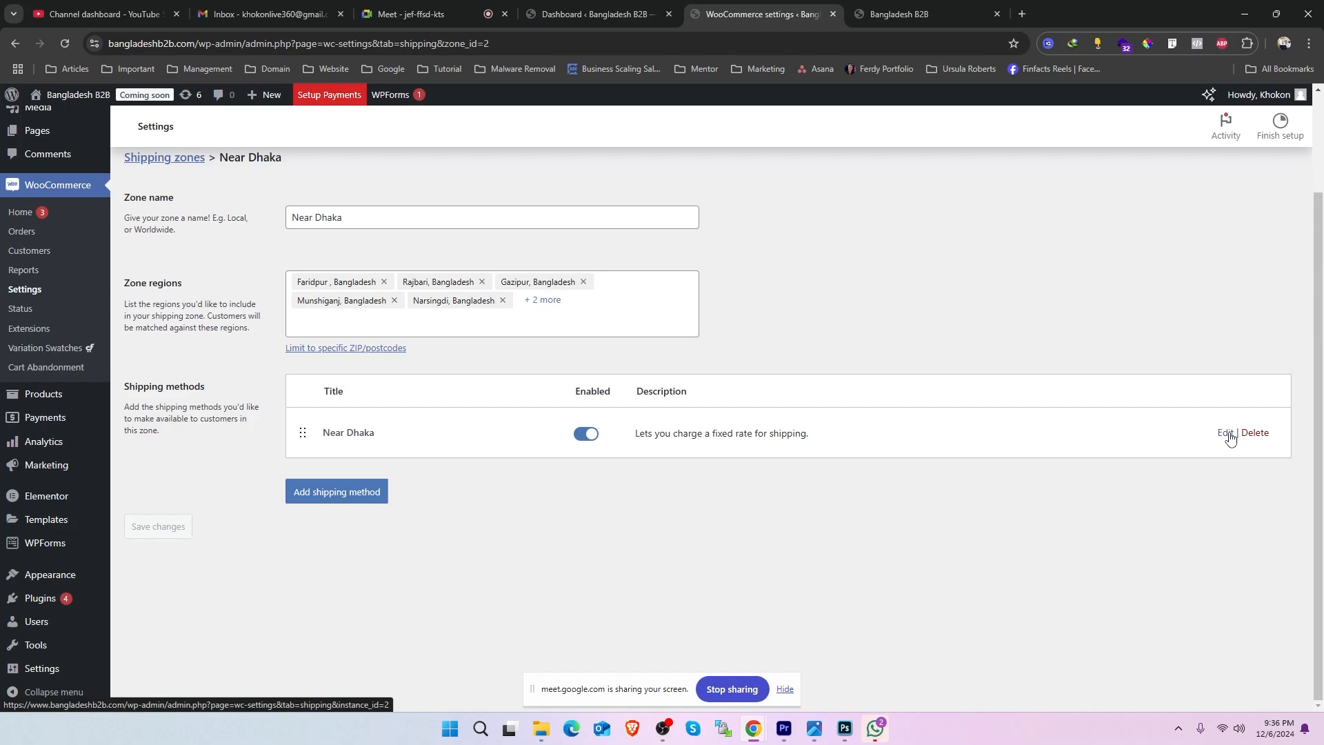
pyautogui.scroll(2, 847, 244)
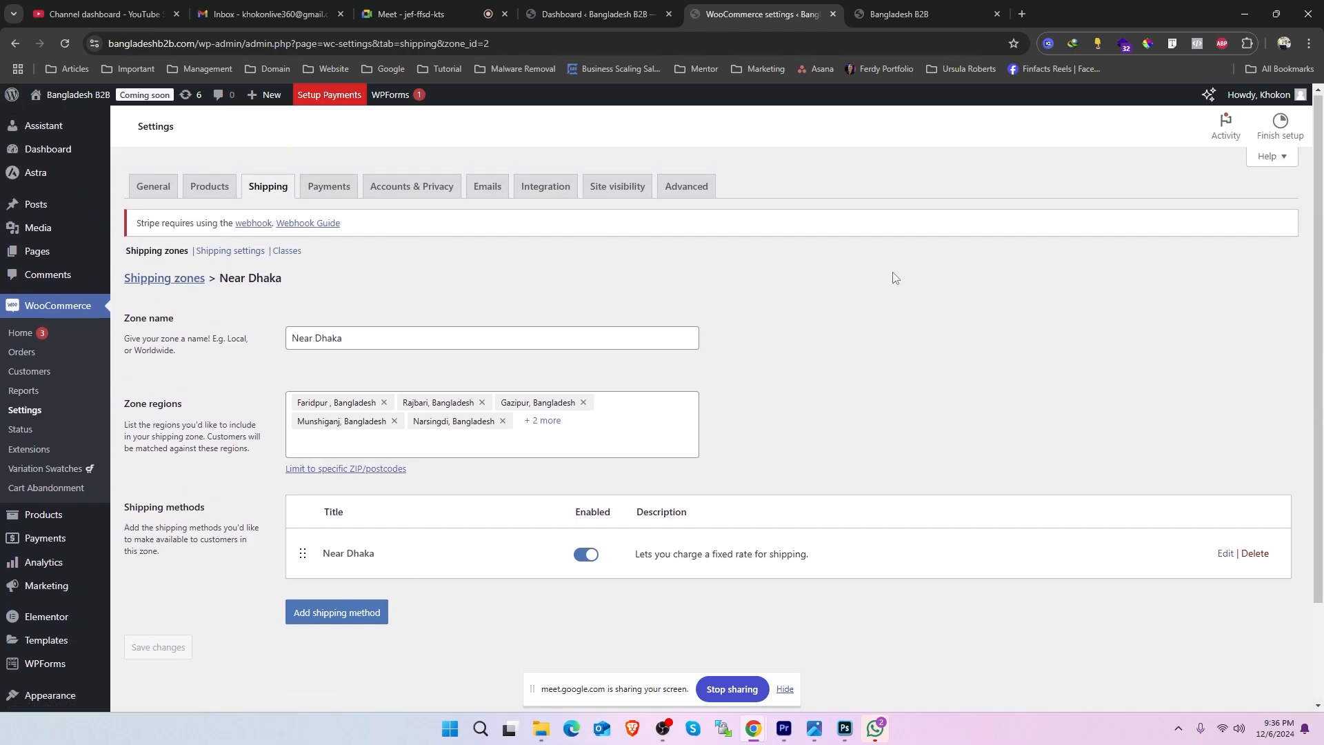
pyautogui.scroll(-2, 293, 255)
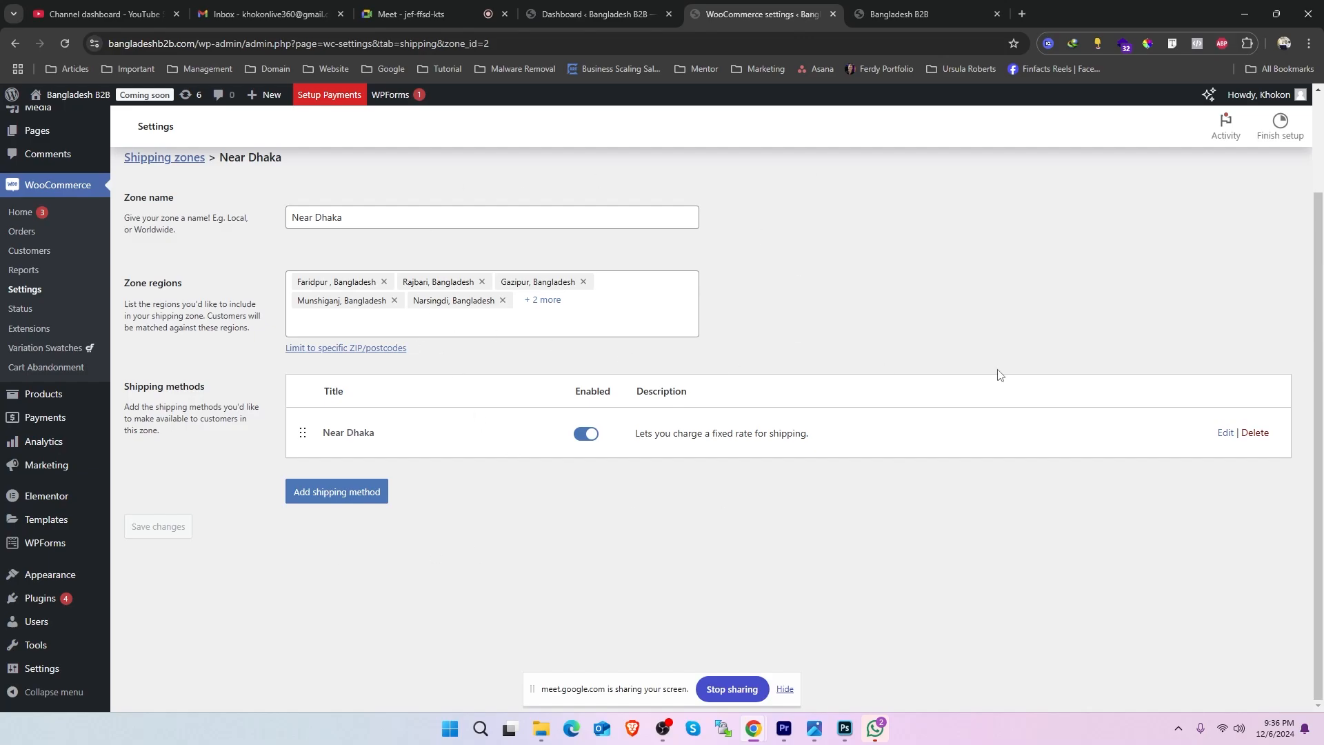
pyautogui.click(1226, 432)
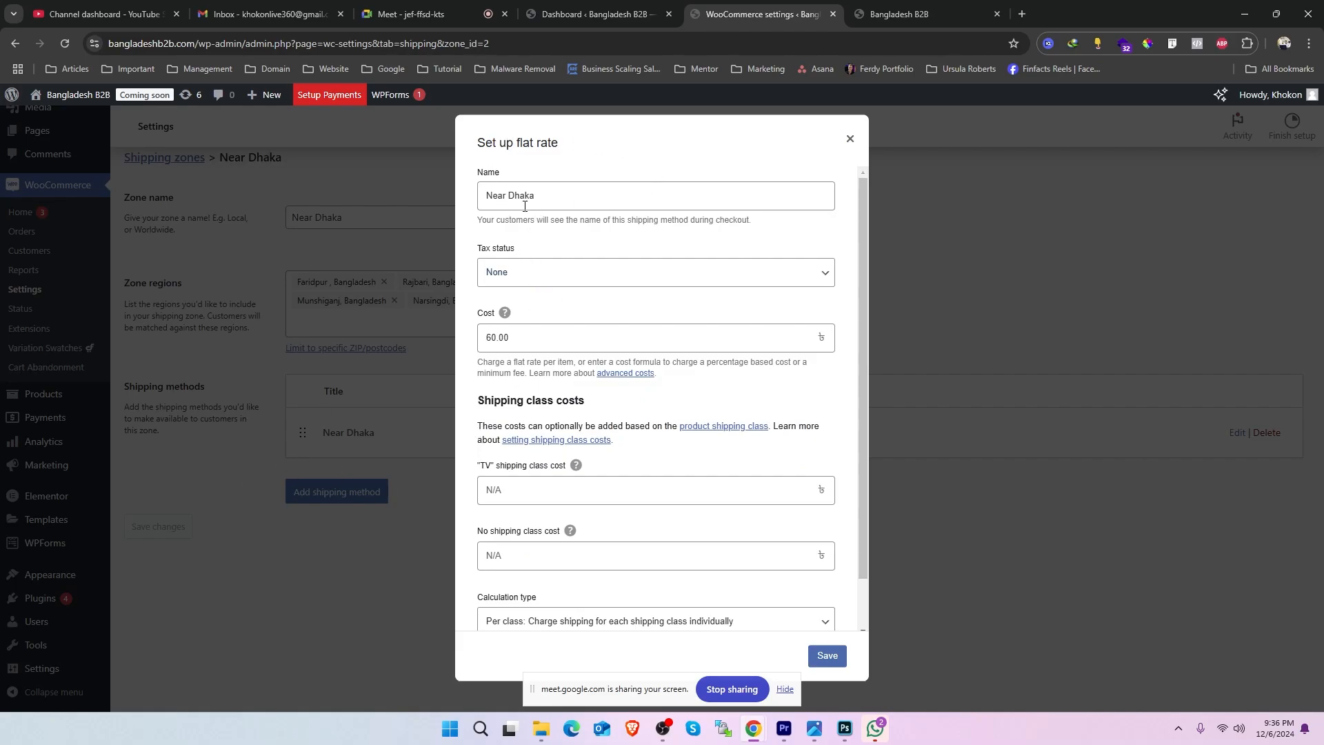
# - Examine the name, tax status and cost of the Near Dhaka flat rate method
pyautogui.moveTo(570, 198); pyautogui.dragTo(466, 202)
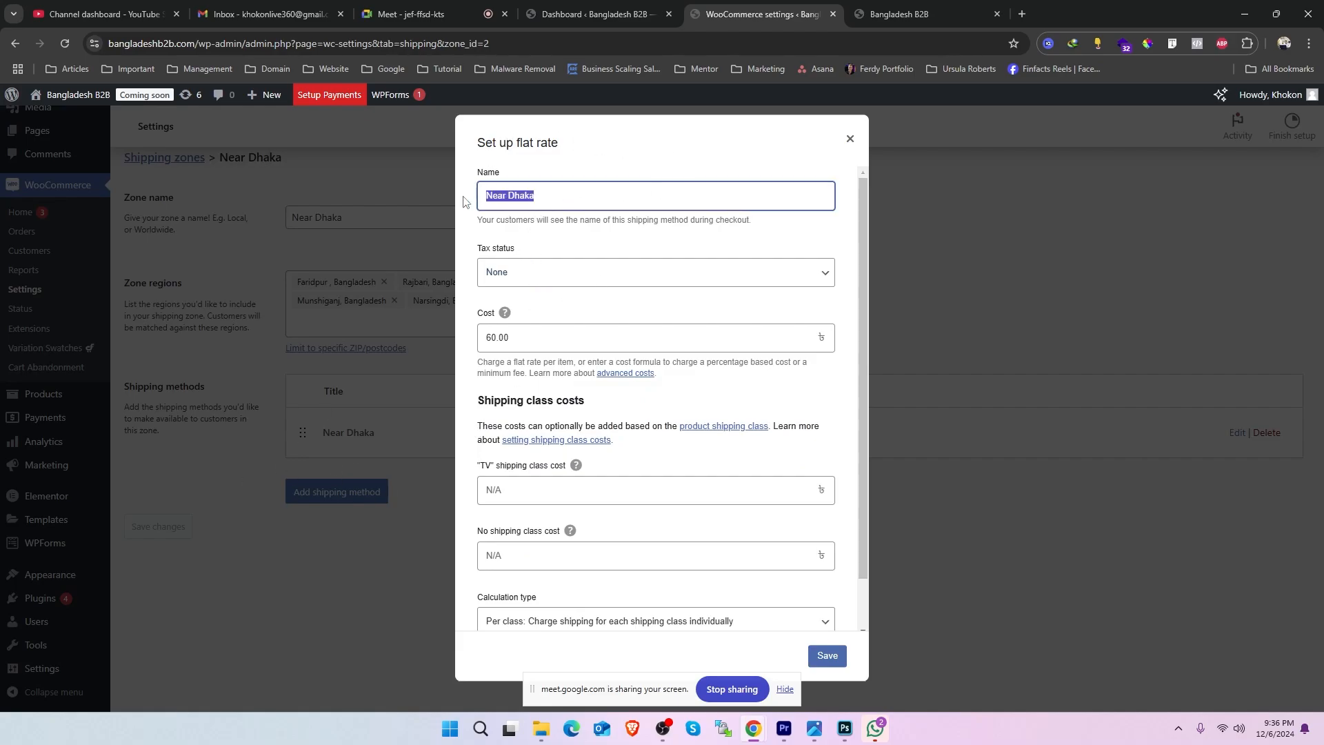
pyautogui.click(554, 283)
pyautogui.click(555, 283)
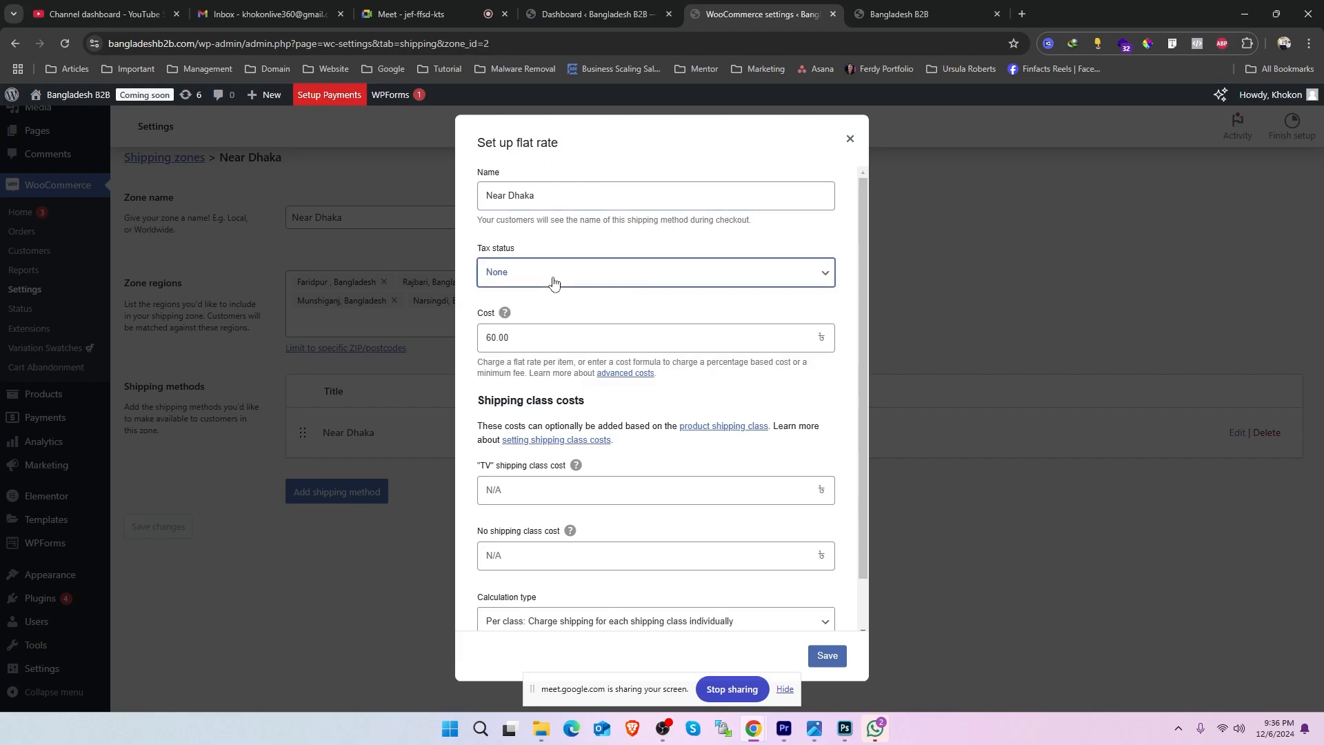
pyautogui.doubleClick(507, 336)
pyautogui.moveTo(514, 335); pyautogui.dragTo(673, 359)
pyautogui.click(685, 335)
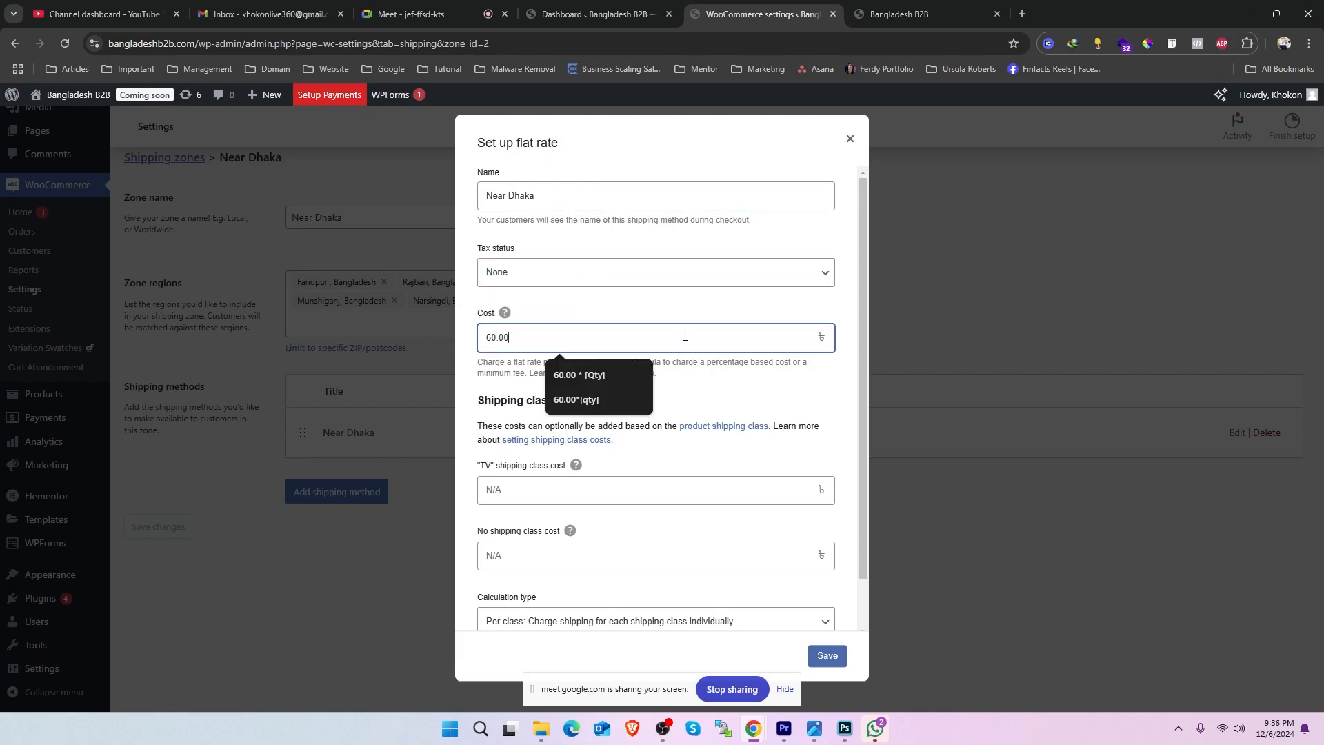
pyautogui.click(728, 389)
pyautogui.doubleClick(571, 341)
pyautogui.click(733, 396)
# - Examine the shipping class costs section of the flat rate method, including the TV class cost and calculation type
pyautogui.moveTo(586, 404); pyautogui.dragTo(482, 398)
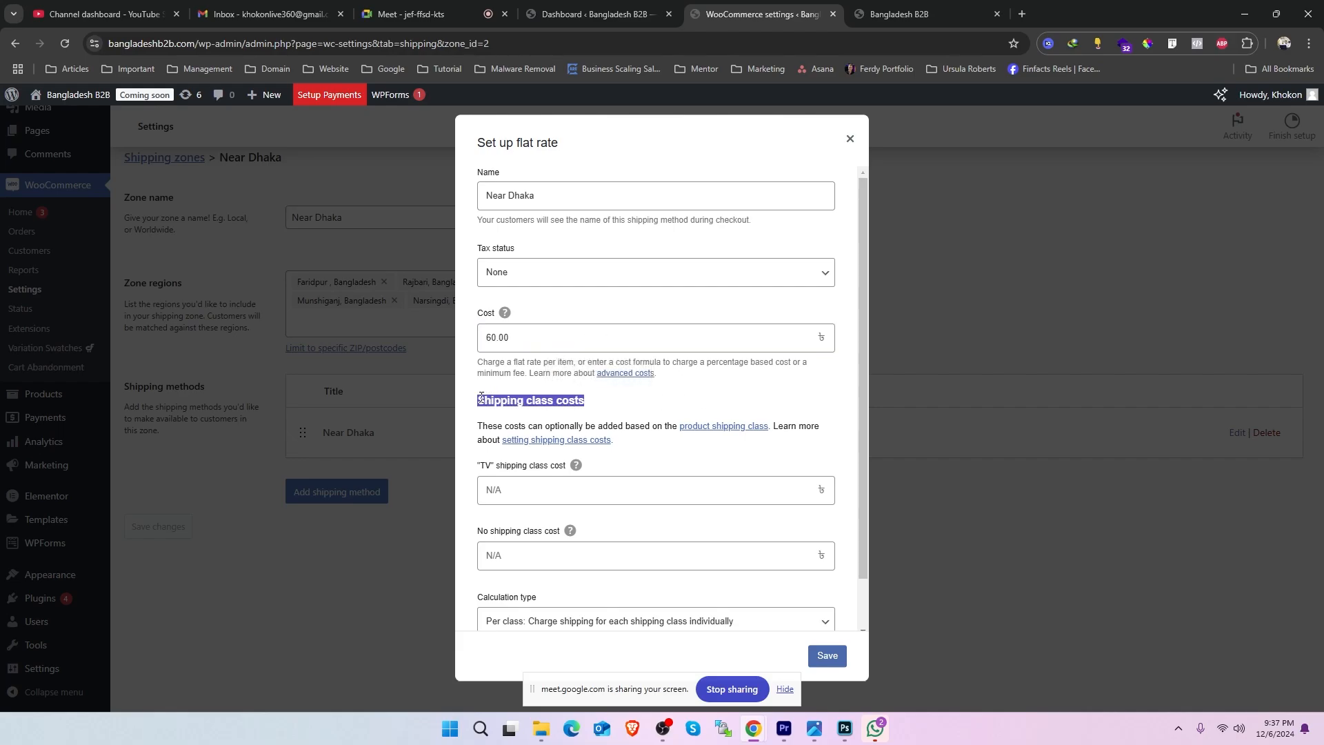
pyautogui.scroll(-1, 629, 522)
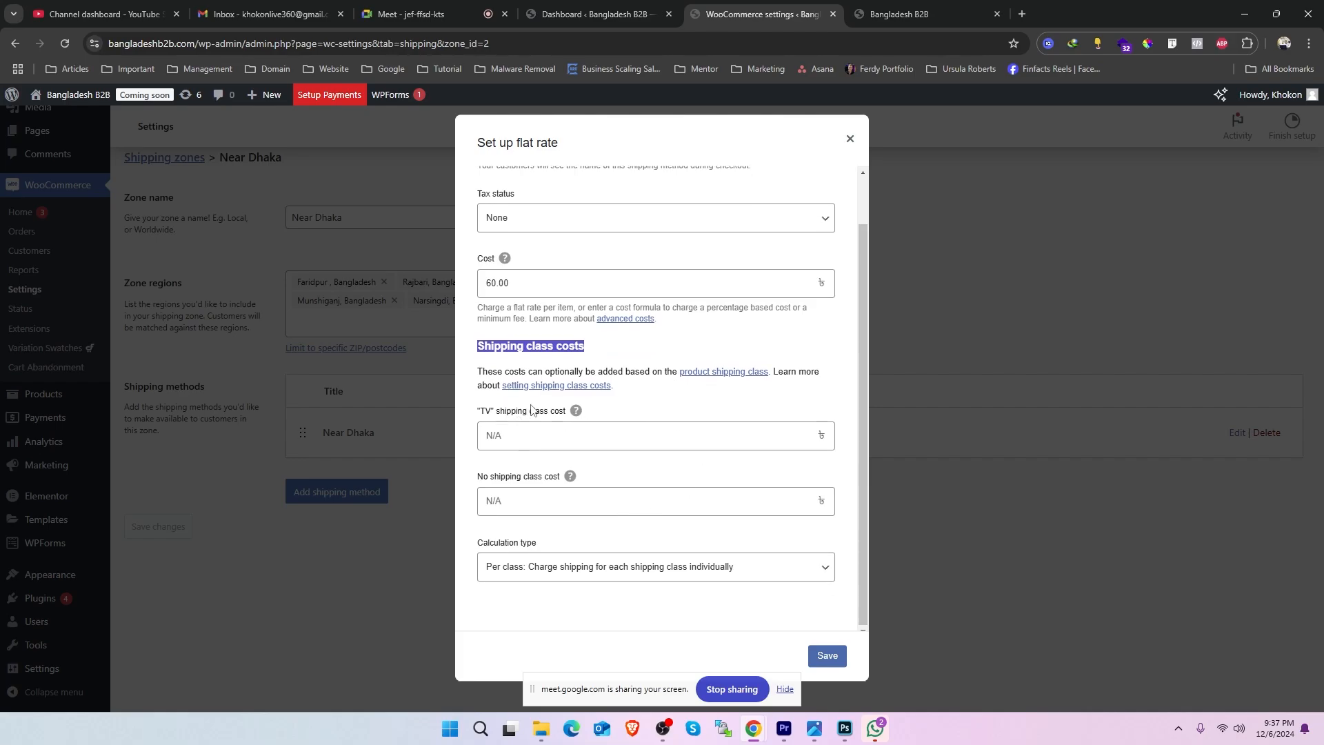
pyautogui.moveTo(567, 413); pyautogui.dragTo(496, 414)
pyautogui.click(519, 443)
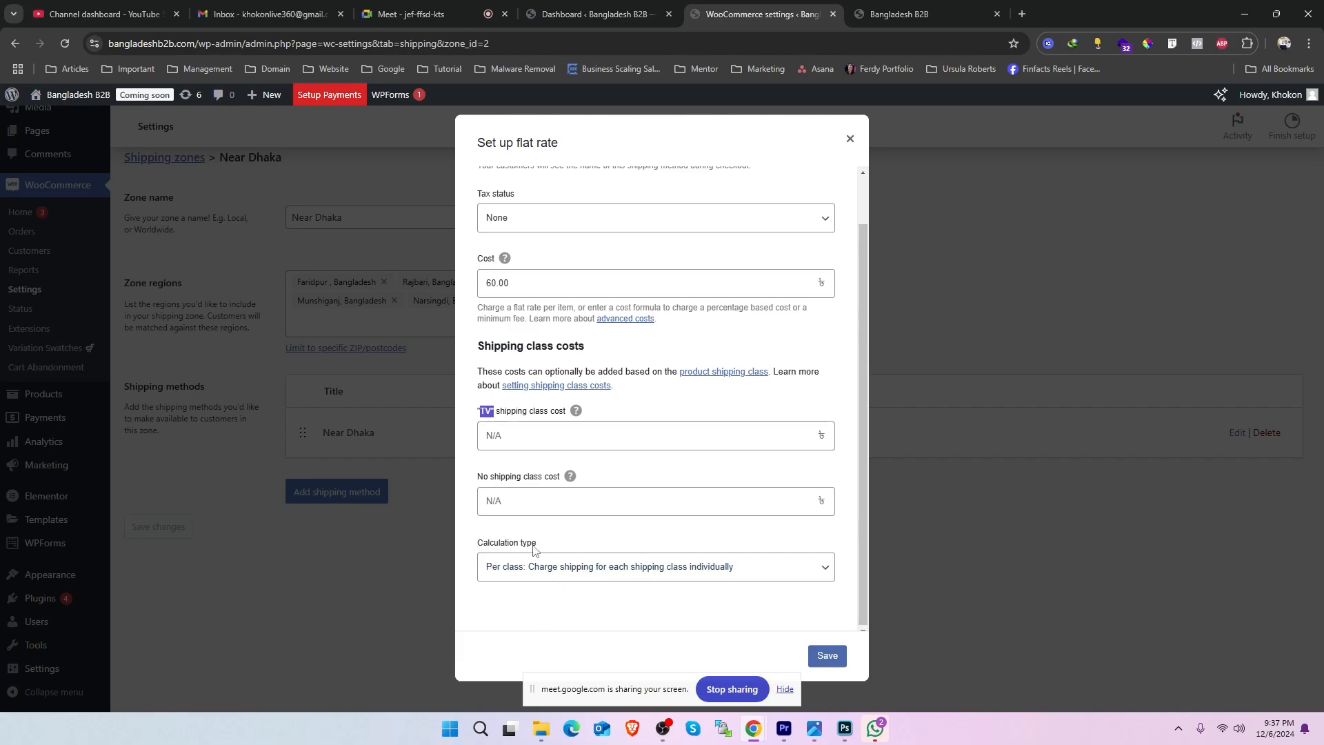
pyautogui.click(489, 429)
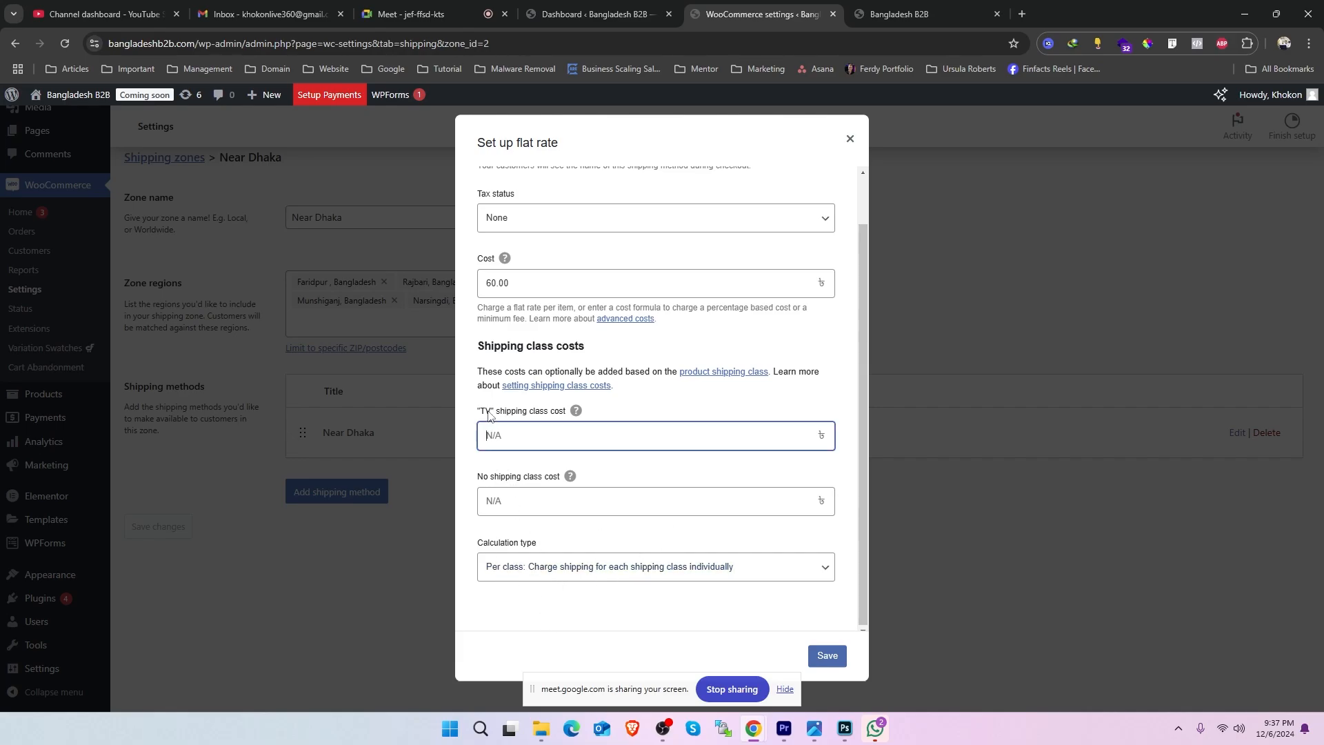
pyautogui.moveTo(511, 411); pyautogui.dragTo(555, 414)
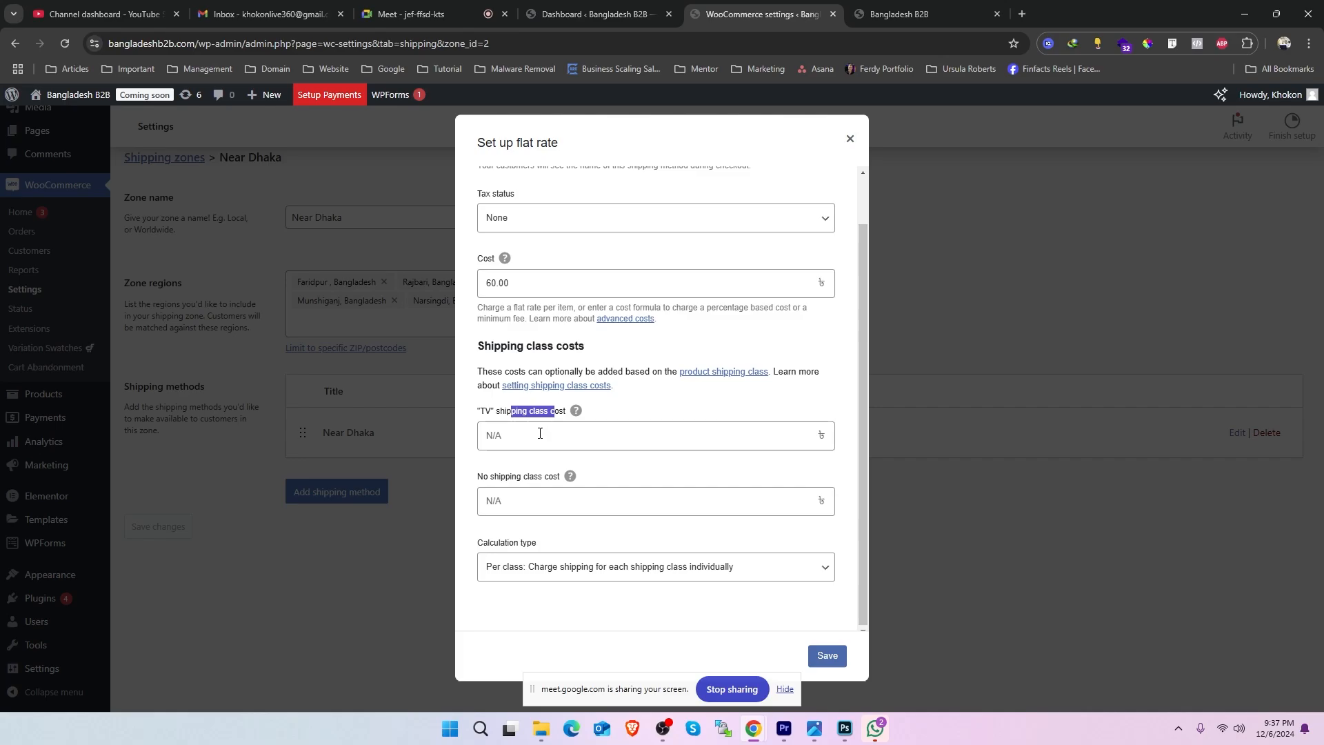
pyautogui.scroll(1, 540, 433)
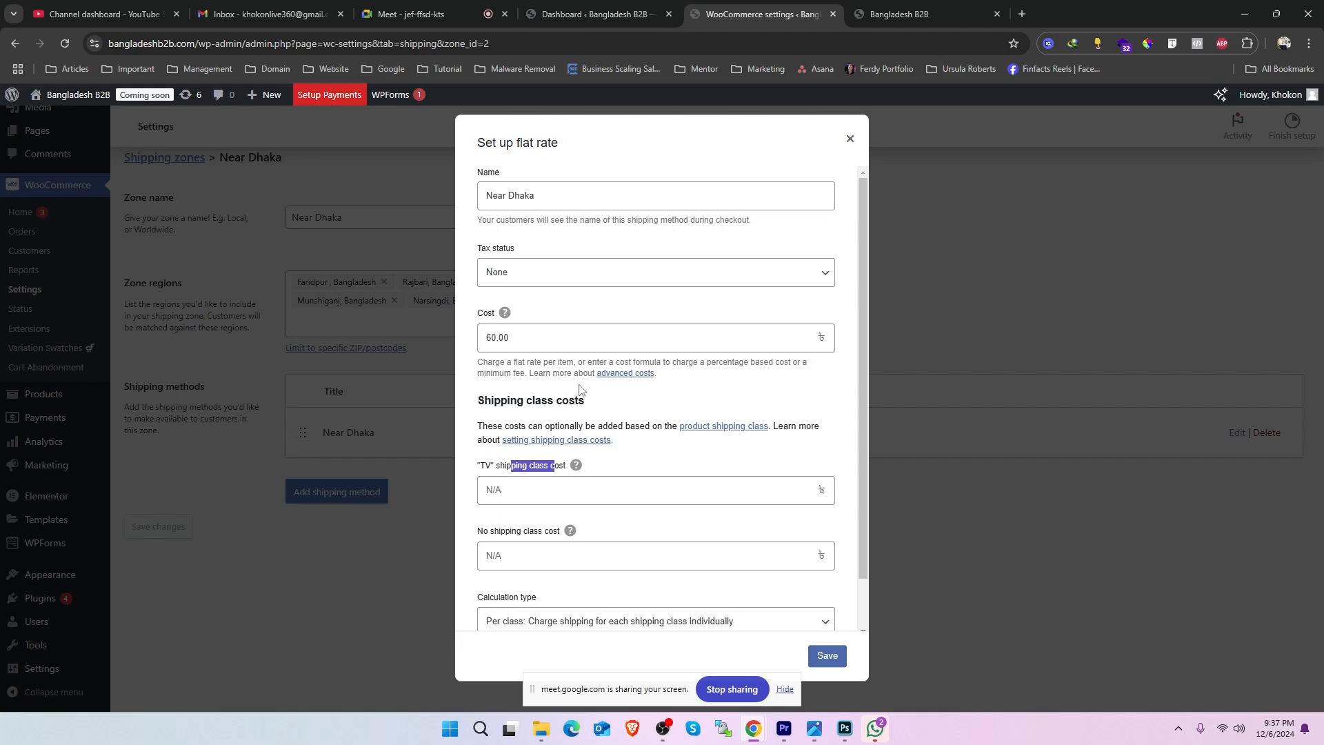
pyautogui.scroll(-1, 578, 393)
pyautogui.moveTo(605, 350); pyautogui.dragTo(479, 349)
pyautogui.scroll(1, 517, 304)
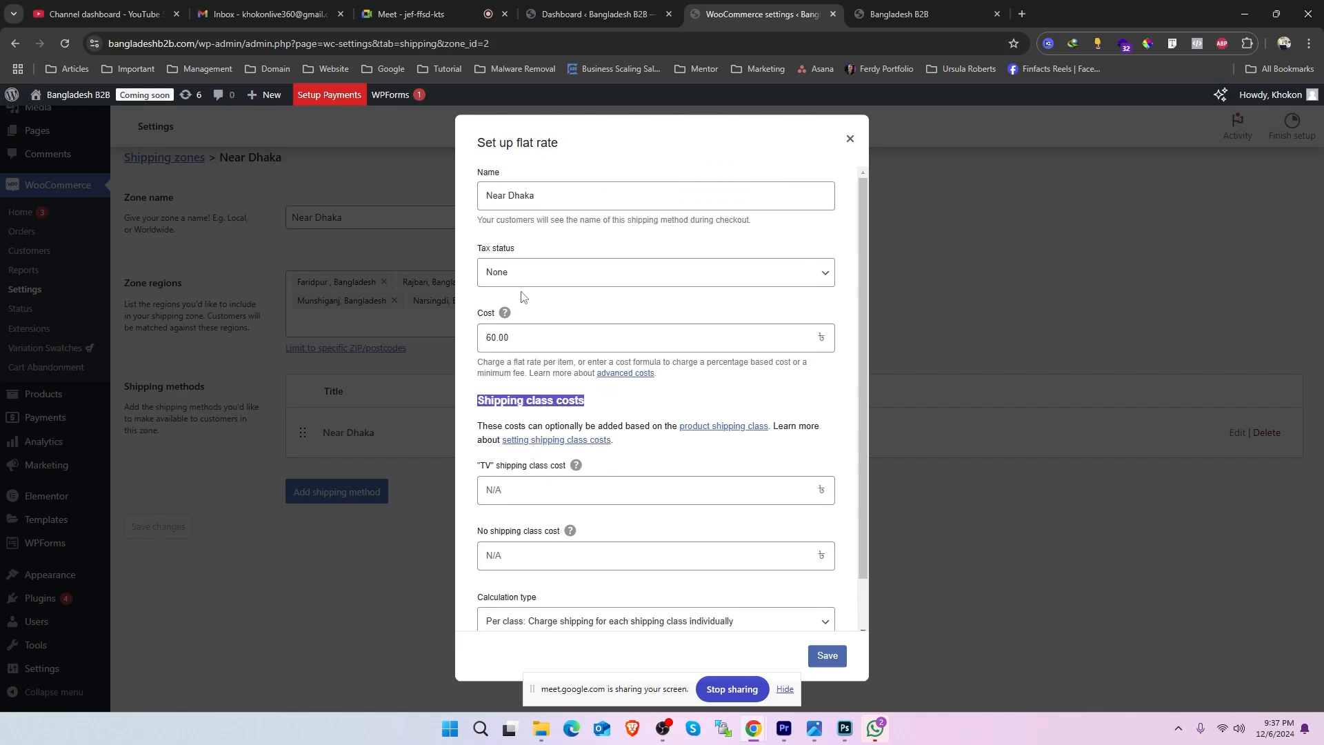
# - Clear the general cost of the Near Dhaka flat rate method
pyautogui.doubleClick(497, 337)
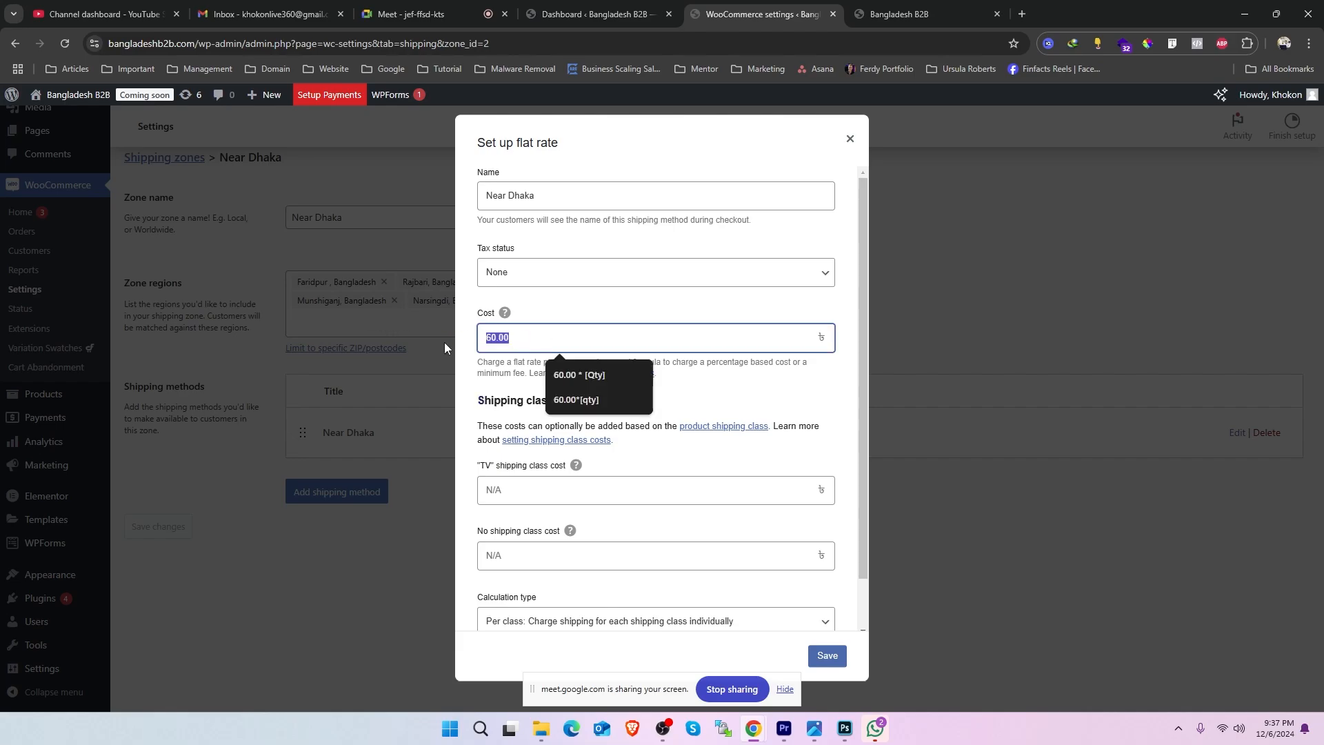
pyautogui.press('BackSpace')
pyautogui.click(661, 359)
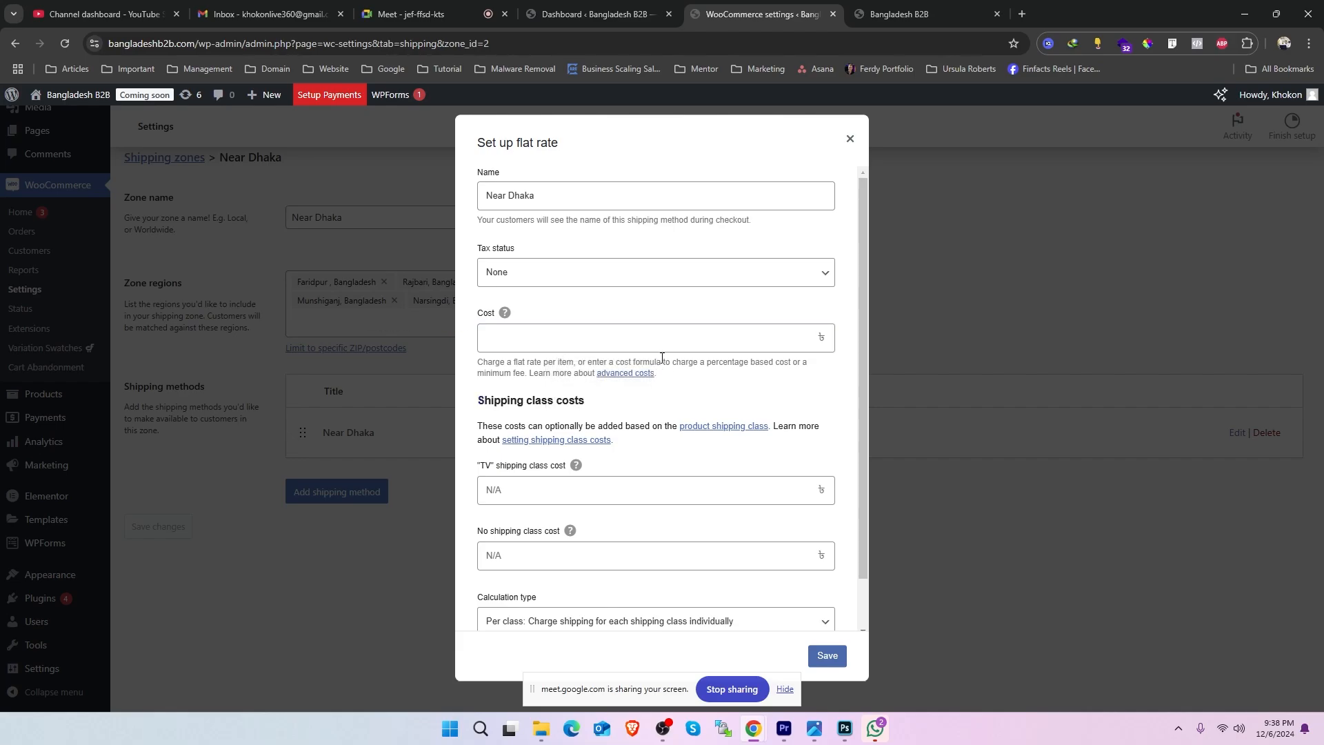
# - Set the TV shipping class cost to 500 in the Near Dhaka flat rate method
pyautogui.click(608, 498)
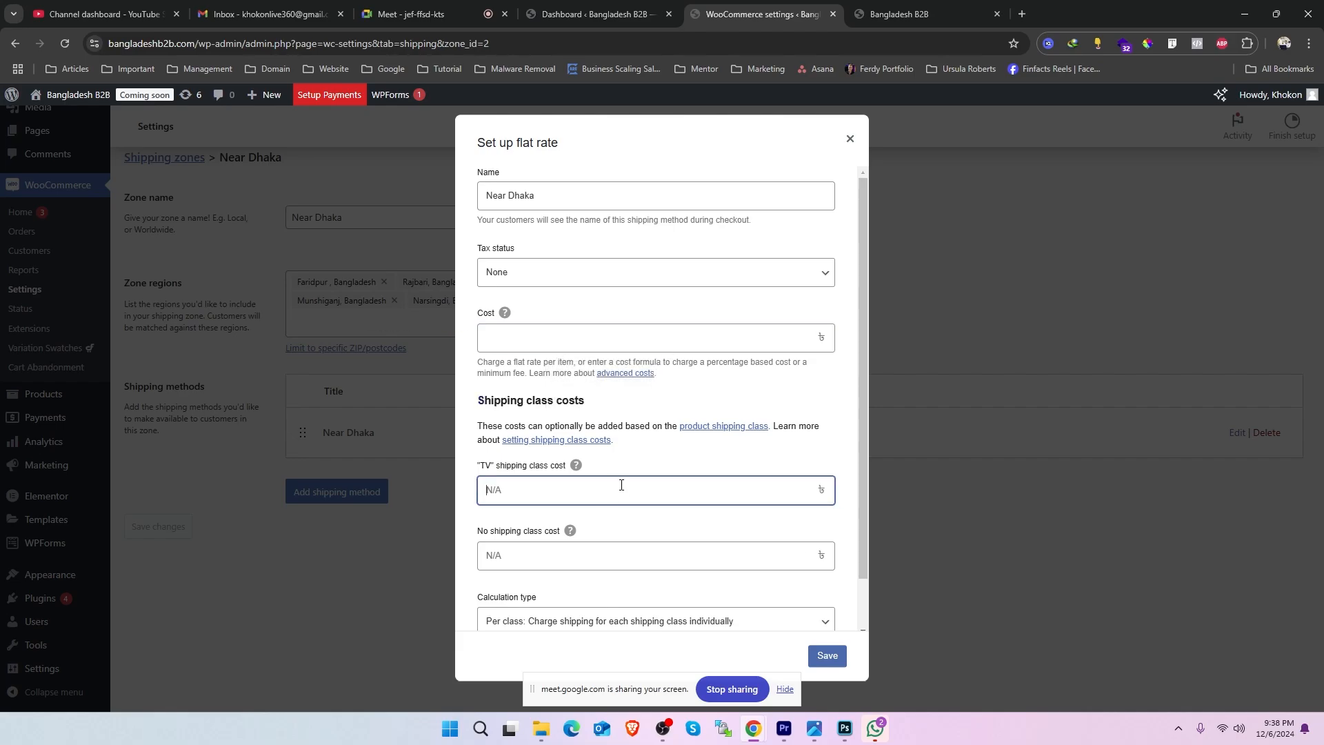
pyautogui.scroll(-1, 531, 440)
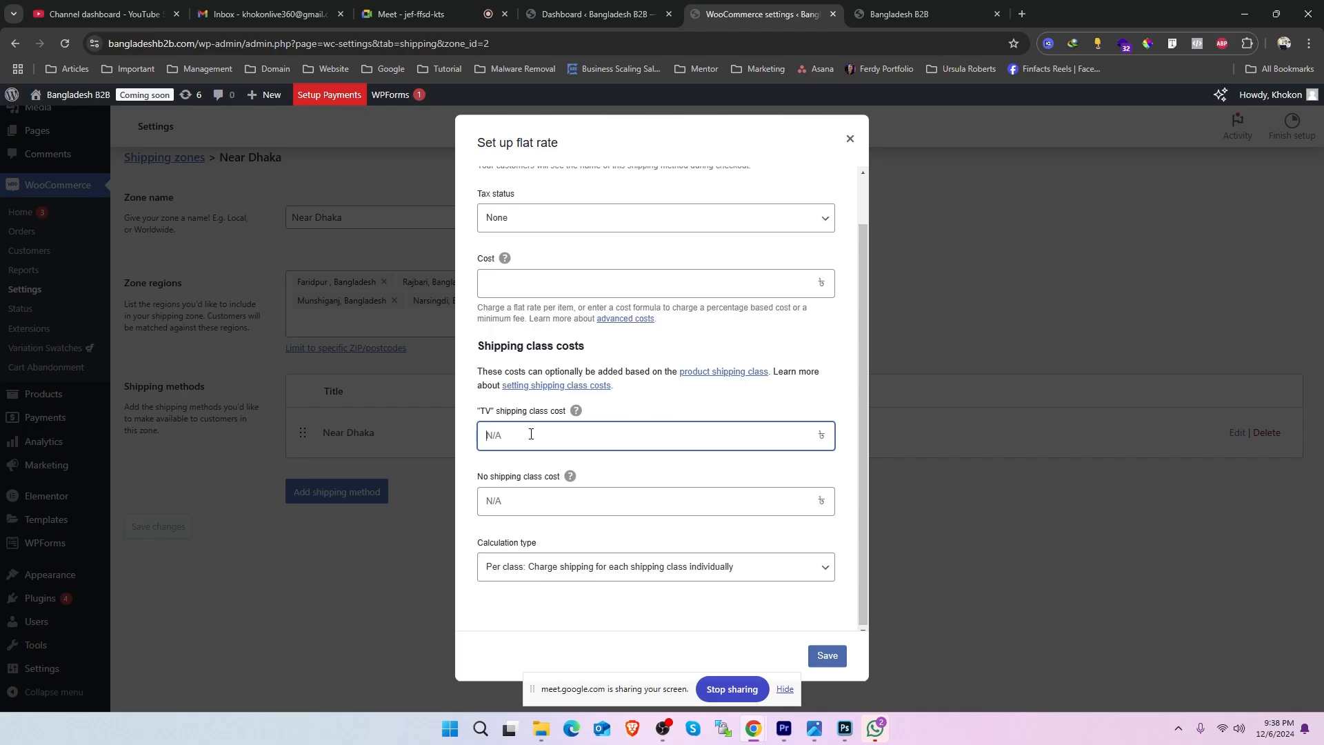
pyautogui.write('500')
pyautogui.moveTo(500, 411)
pyautogui.mouseDown()
pyautogui.moveTo(550, 411)
pyautogui.moveTo(484, 413)
pyautogui.moveTo(495, 412)
pyautogui.mouseUp()
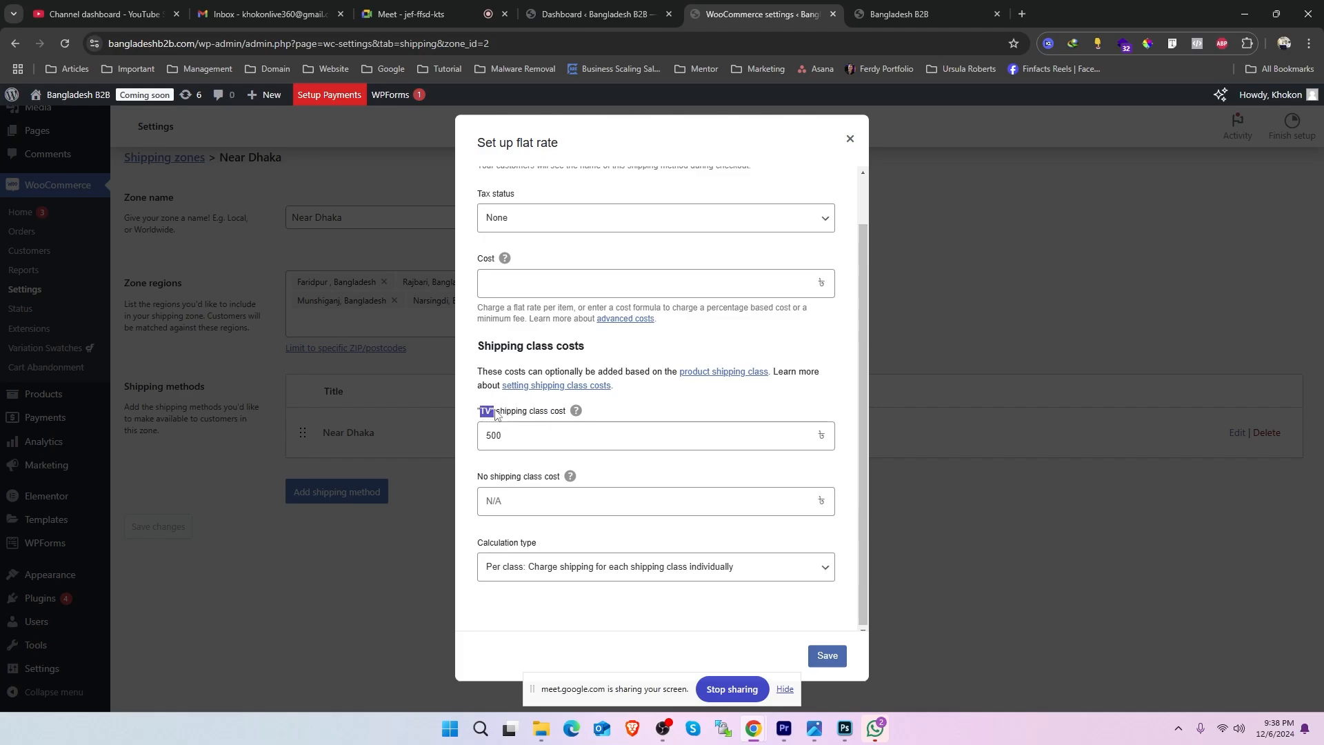
pyautogui.click(484, 458)
pyautogui.moveTo(495, 414); pyautogui.dragTo(478, 412)
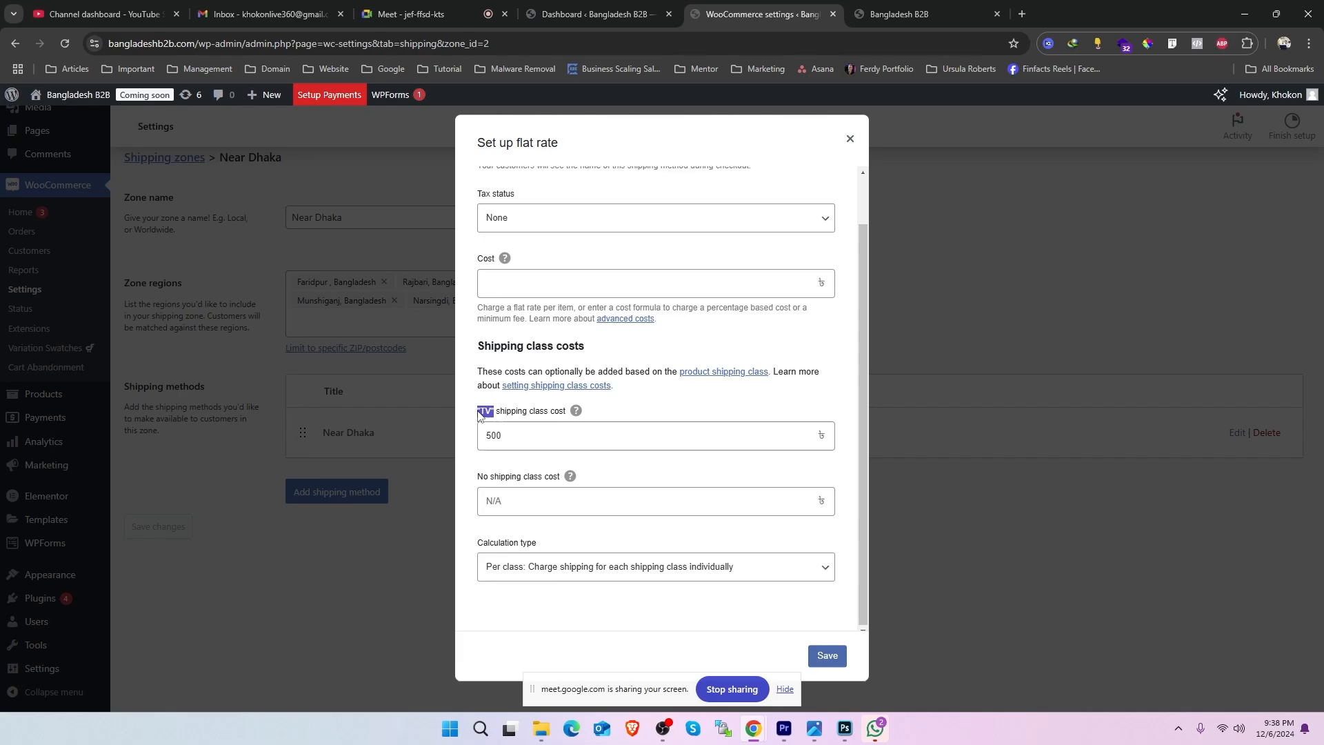
pyautogui.doubleClick(508, 435)
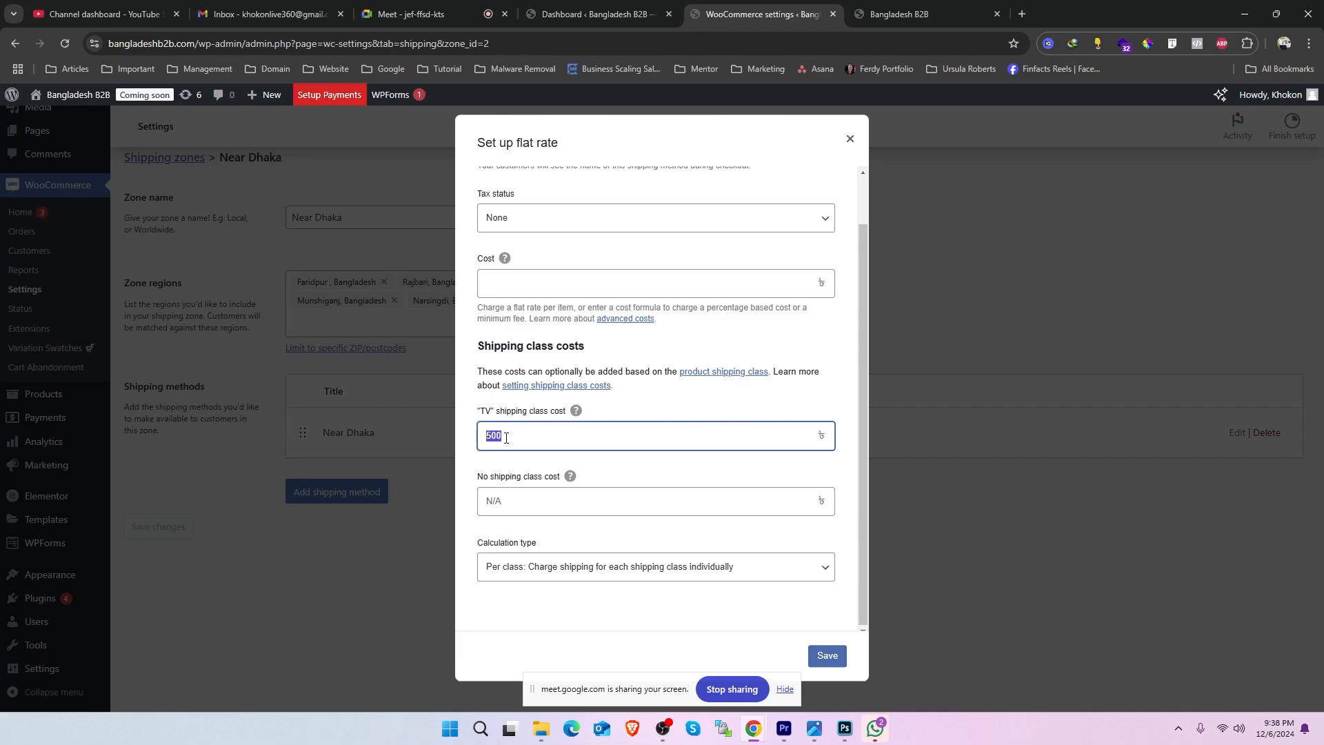
# - Enter 60 as the flat rate method's general cost and clear that cost again
pyautogui.click(496, 499)
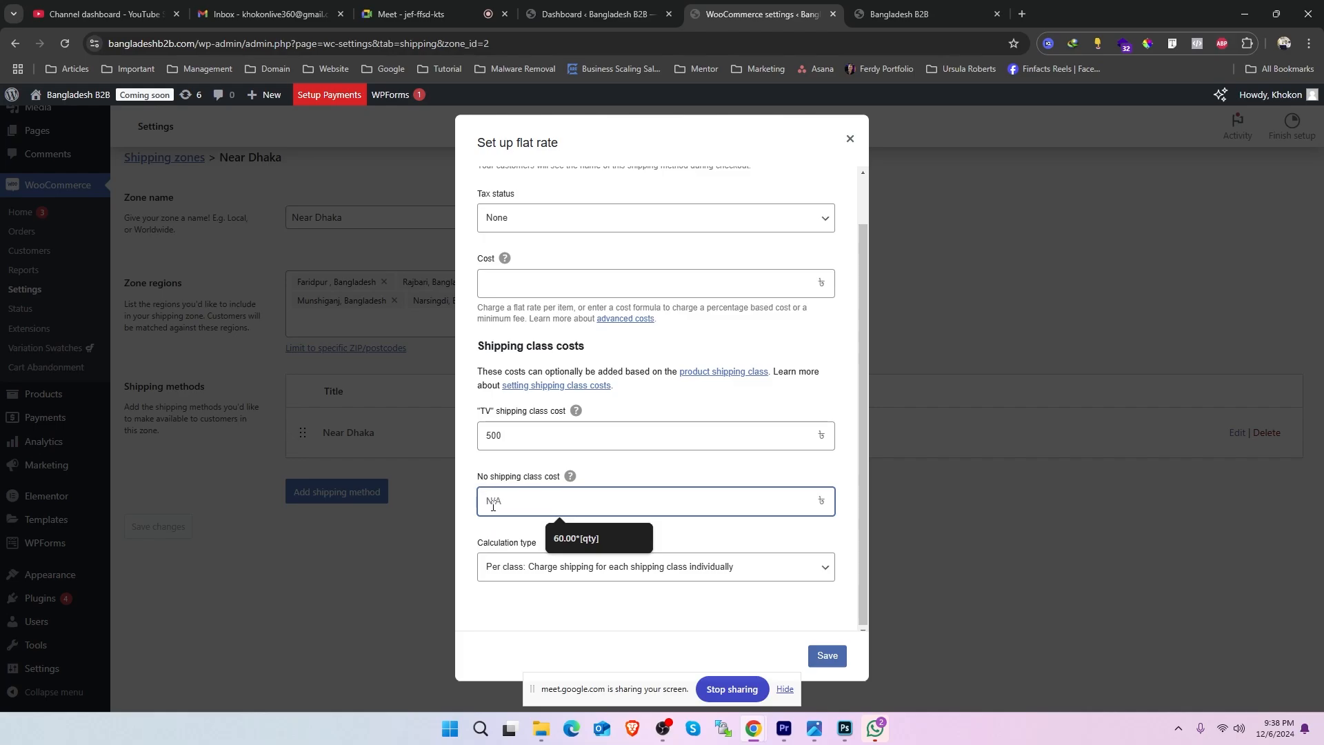
pyautogui.scroll(1, 514, 427)
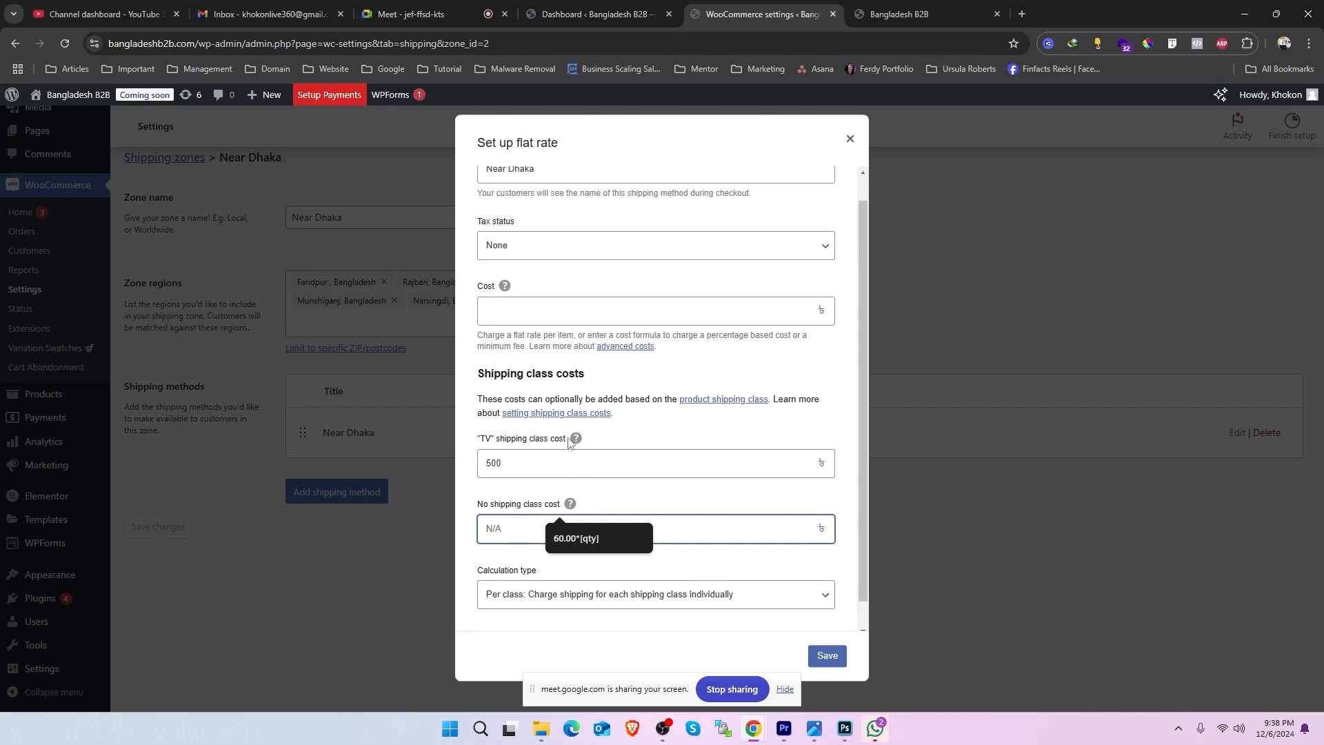
pyautogui.click(532, 348)
pyautogui.write('60')
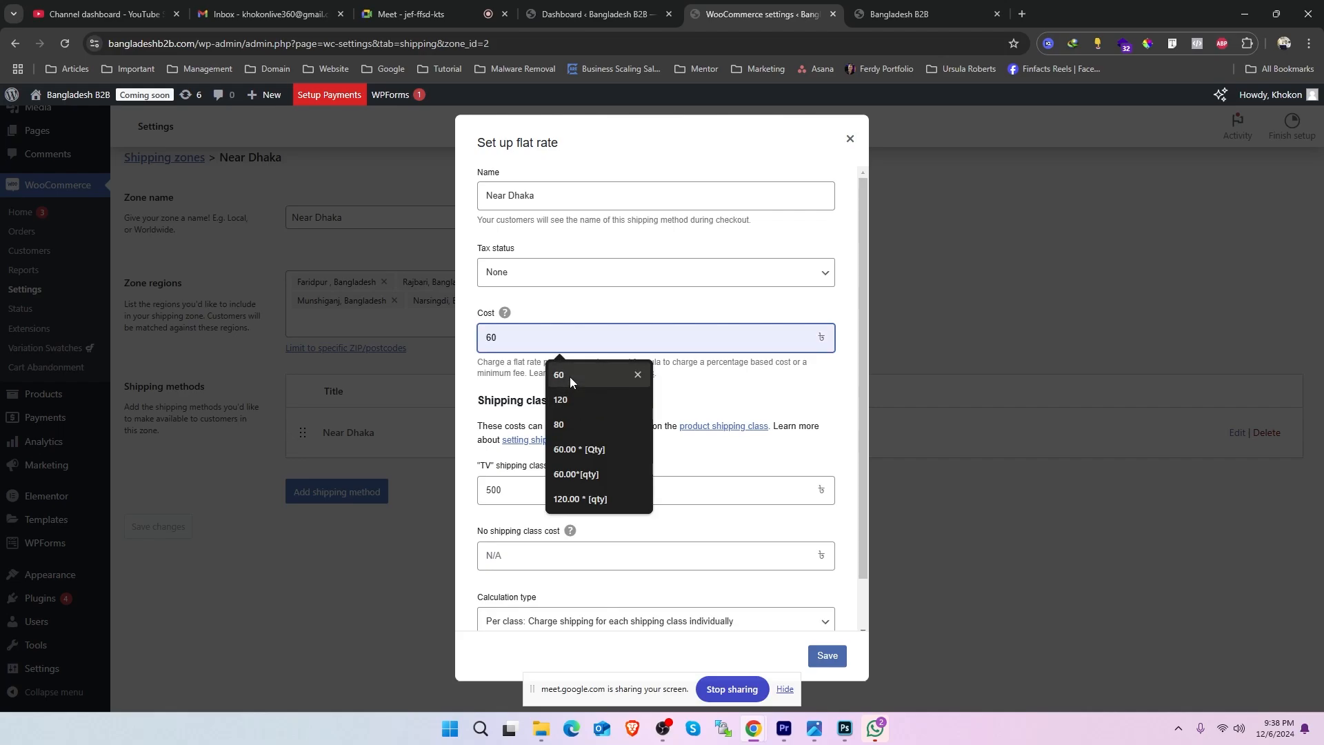
pyautogui.press('Tab')
pyautogui.moveTo(544, 341); pyautogui.dragTo(467, 338)
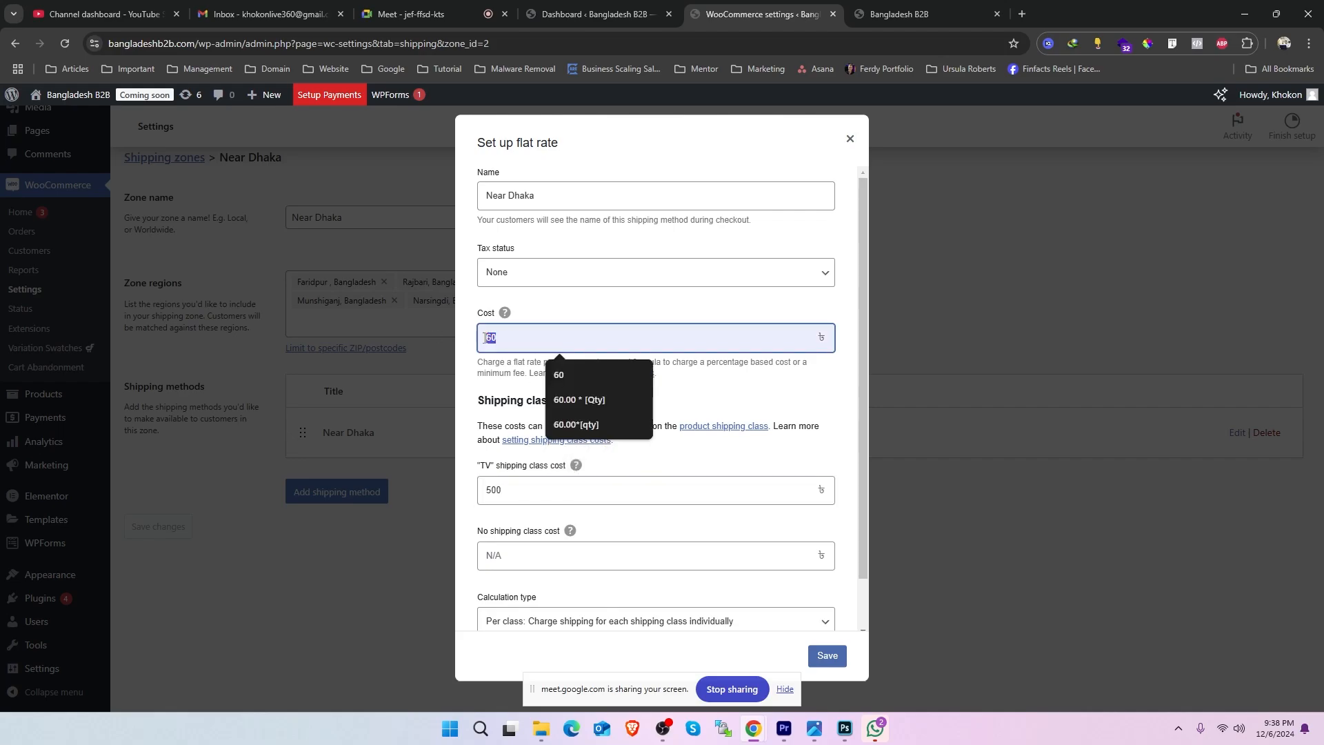
pyautogui.press('BackSpace')
pyautogui.click(680, 405)
# - Set the no shipping class cost to 60 in the Near Dhaka flat rate method
pyautogui.scroll(-1, 689, 413)
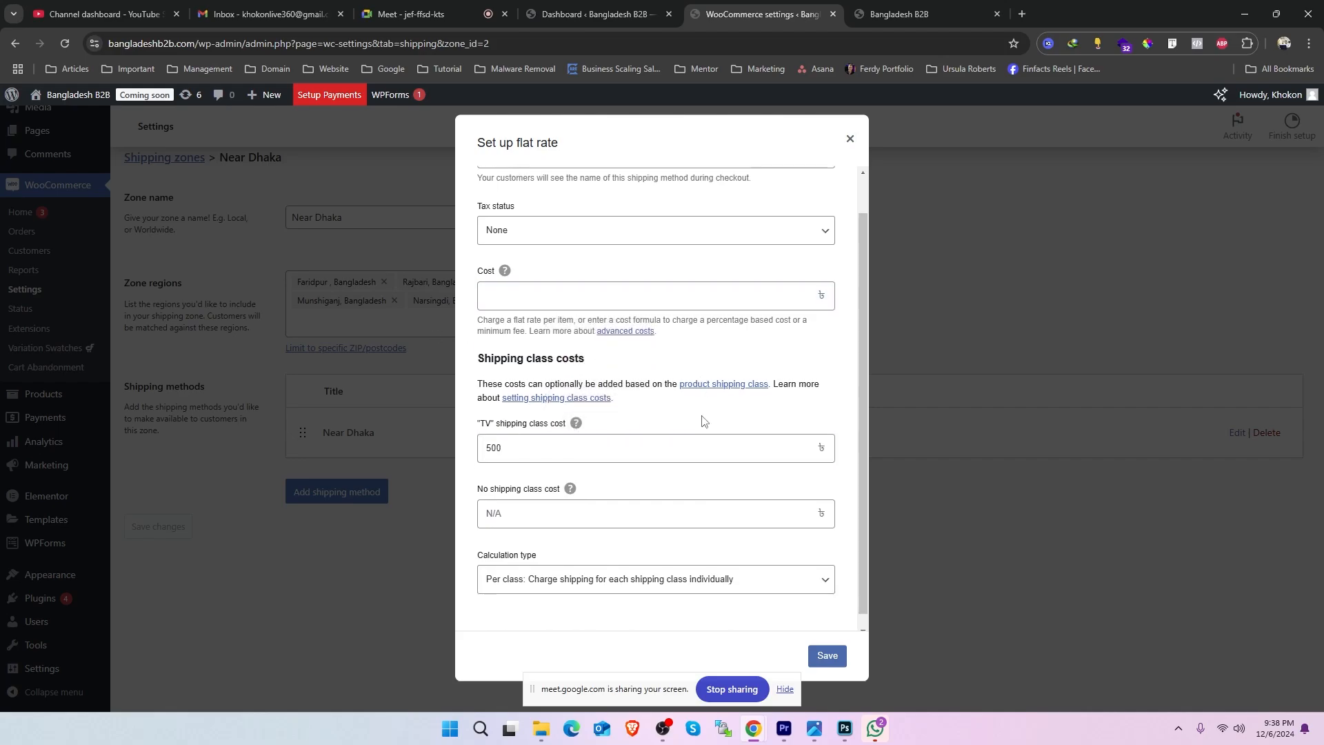
pyautogui.doubleClick(519, 411)
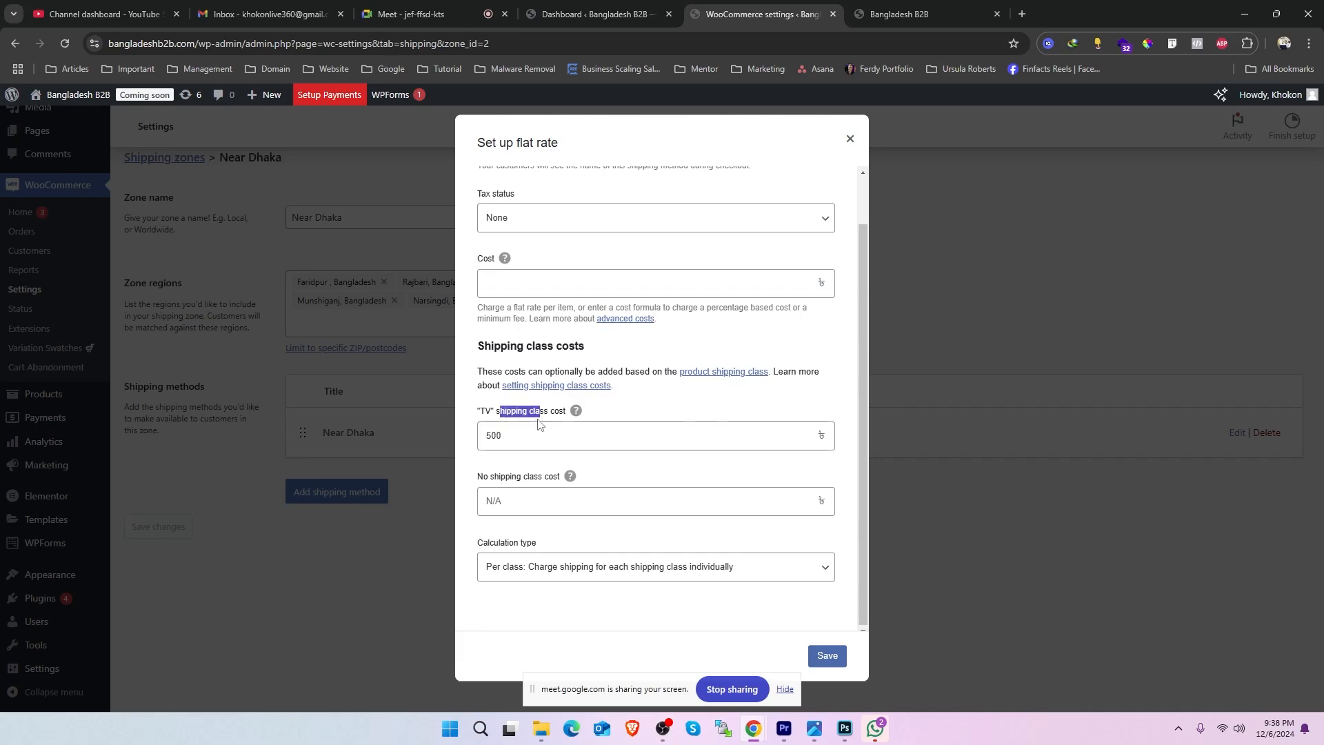
pyautogui.doubleClick(523, 436)
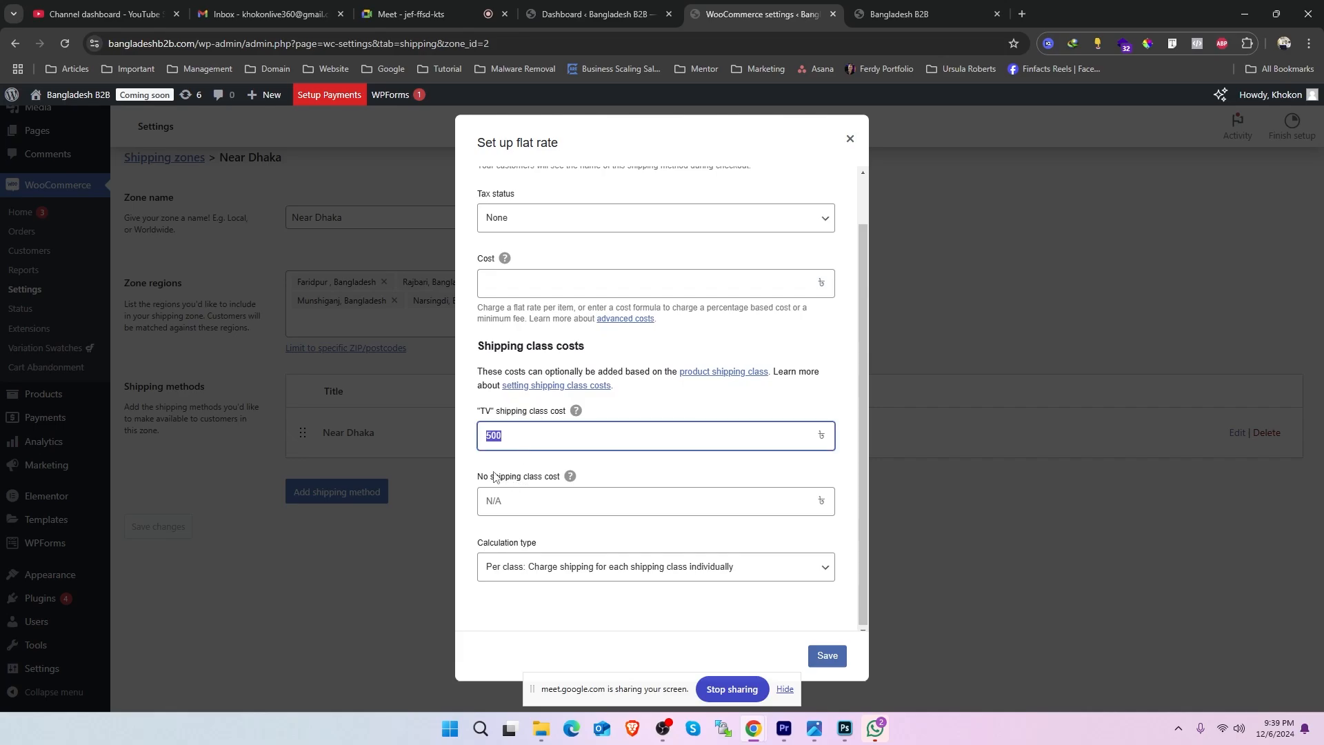
pyautogui.moveTo(478, 476); pyautogui.dragTo(559, 487)
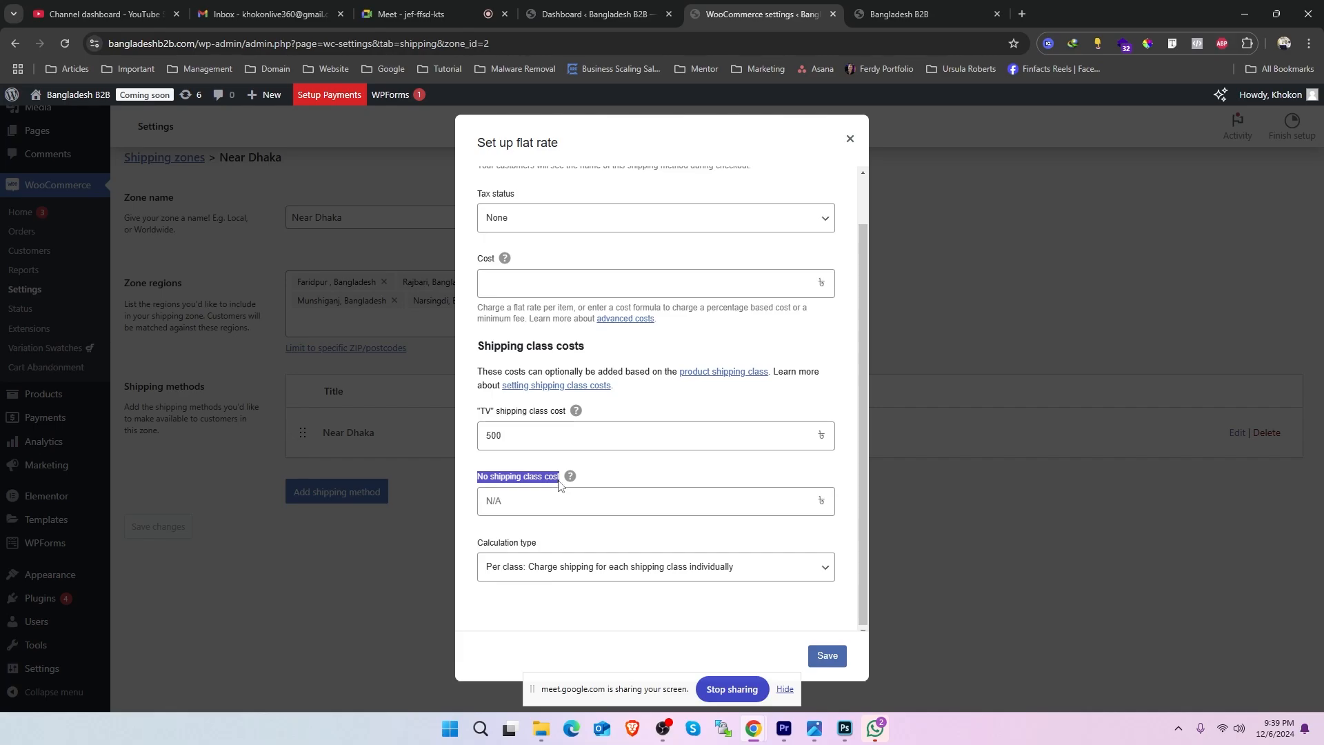
pyautogui.click(520, 278)
pyautogui.click(517, 504)
pyautogui.write('60')
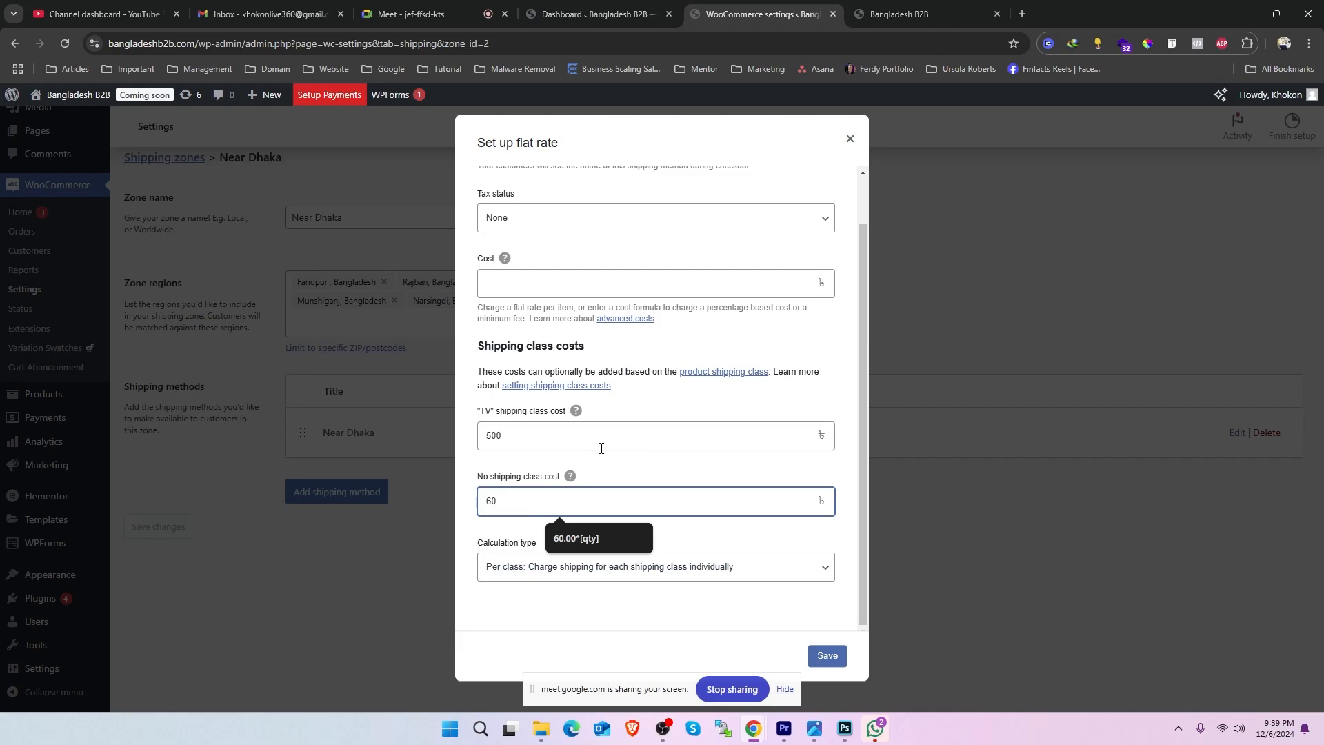
# - Save the Near Dhaka flat rate settings and open the Outside Dhaka zone's flat rate method for editing
pyautogui.click(828, 655)
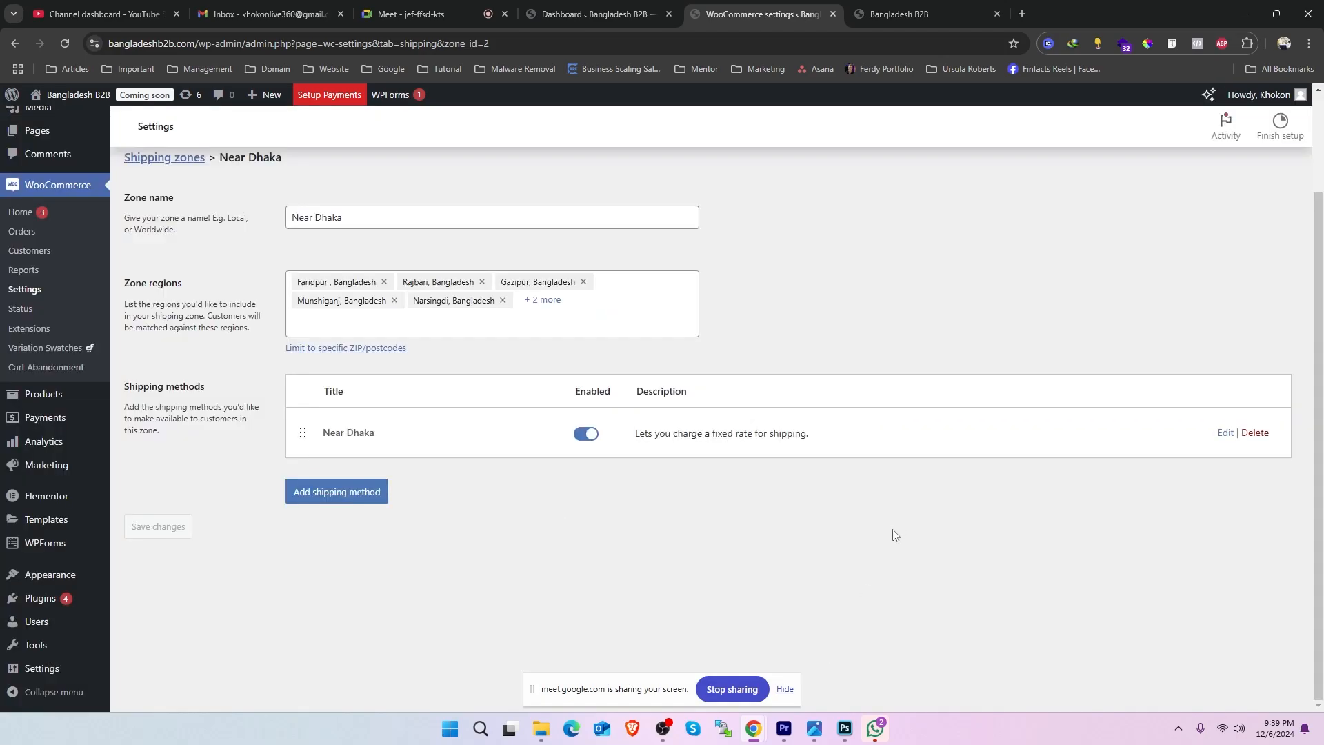
pyautogui.scroll(3, 200, 549)
pyautogui.click(179, 286)
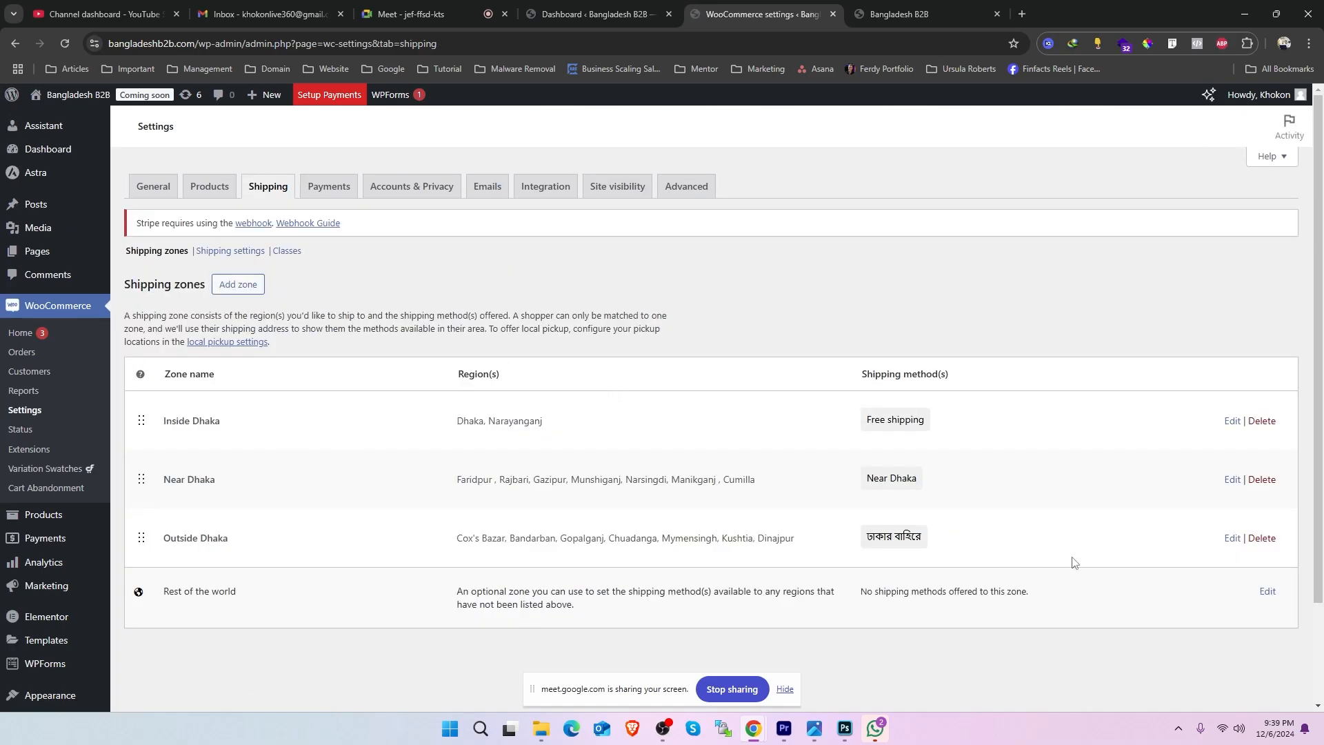
pyautogui.click(1232, 539)
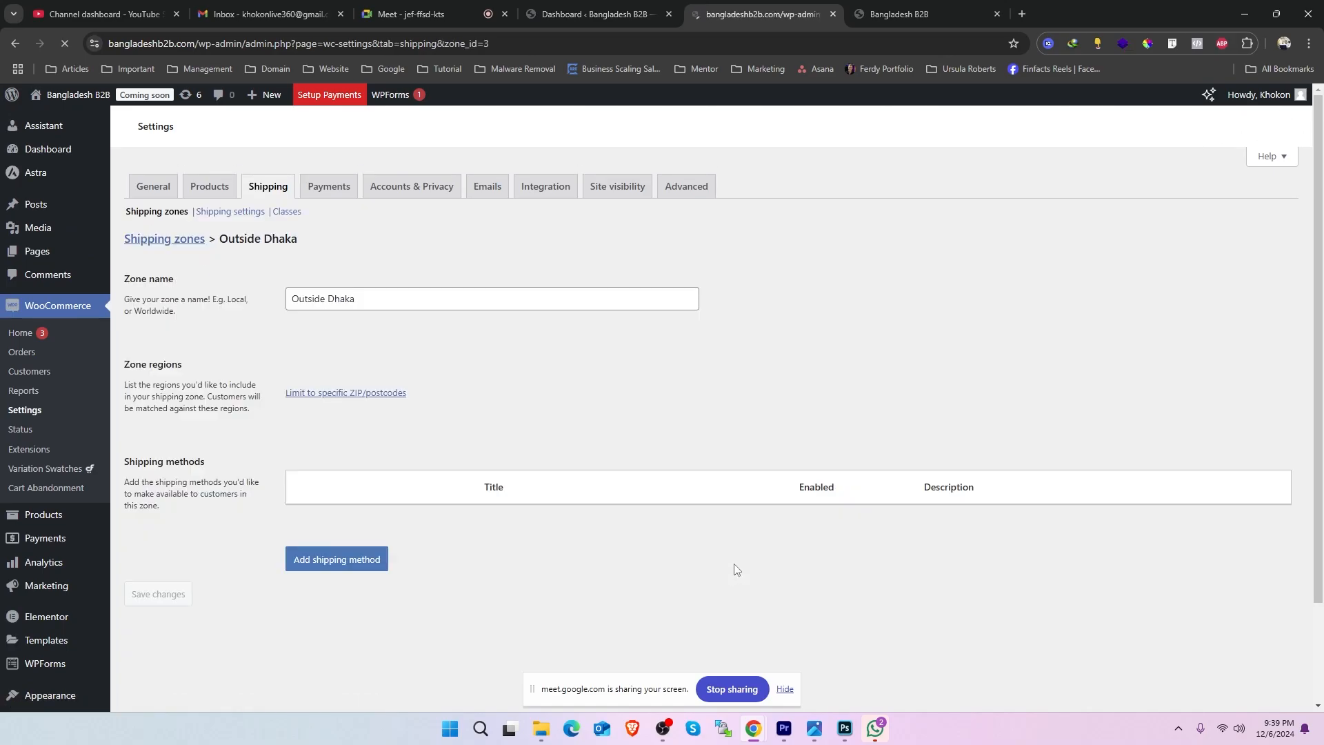
pyautogui.scroll(-2, 1011, 508)
pyautogui.click(1227, 435)
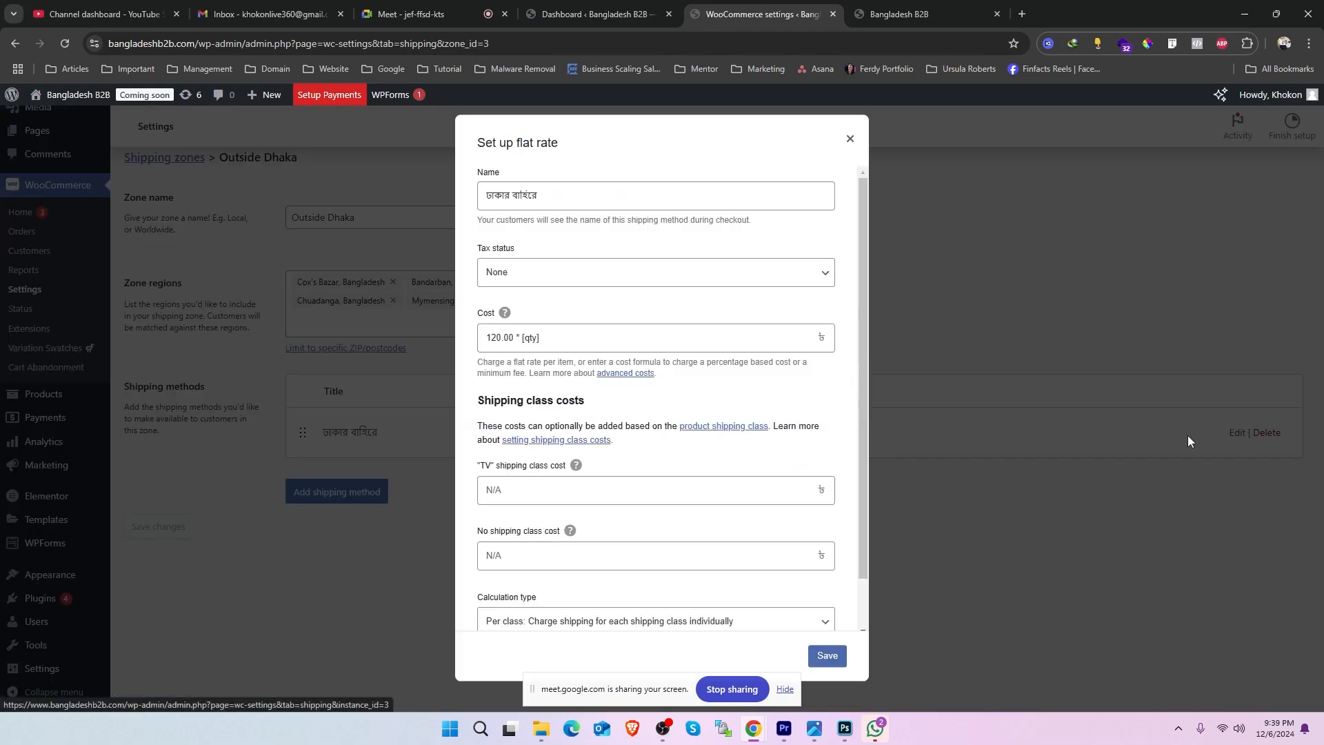
# - Clear the Outside Dhaka flat rate's general cost and set its no shipping class cost to 120.00 * [qty]
pyautogui.scroll(-2, 521, 441)
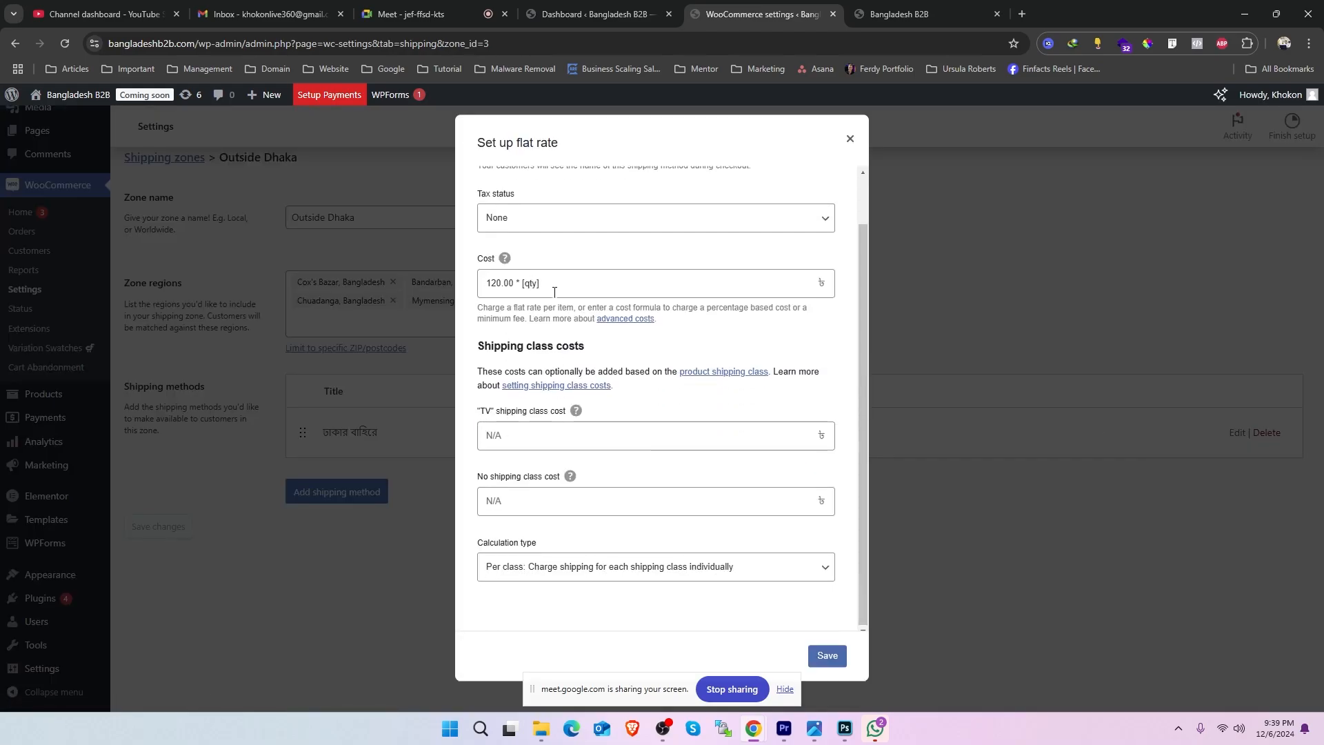
pyautogui.tripleClick(593, 289)
pyautogui.hotkey('ctrl', 'c')
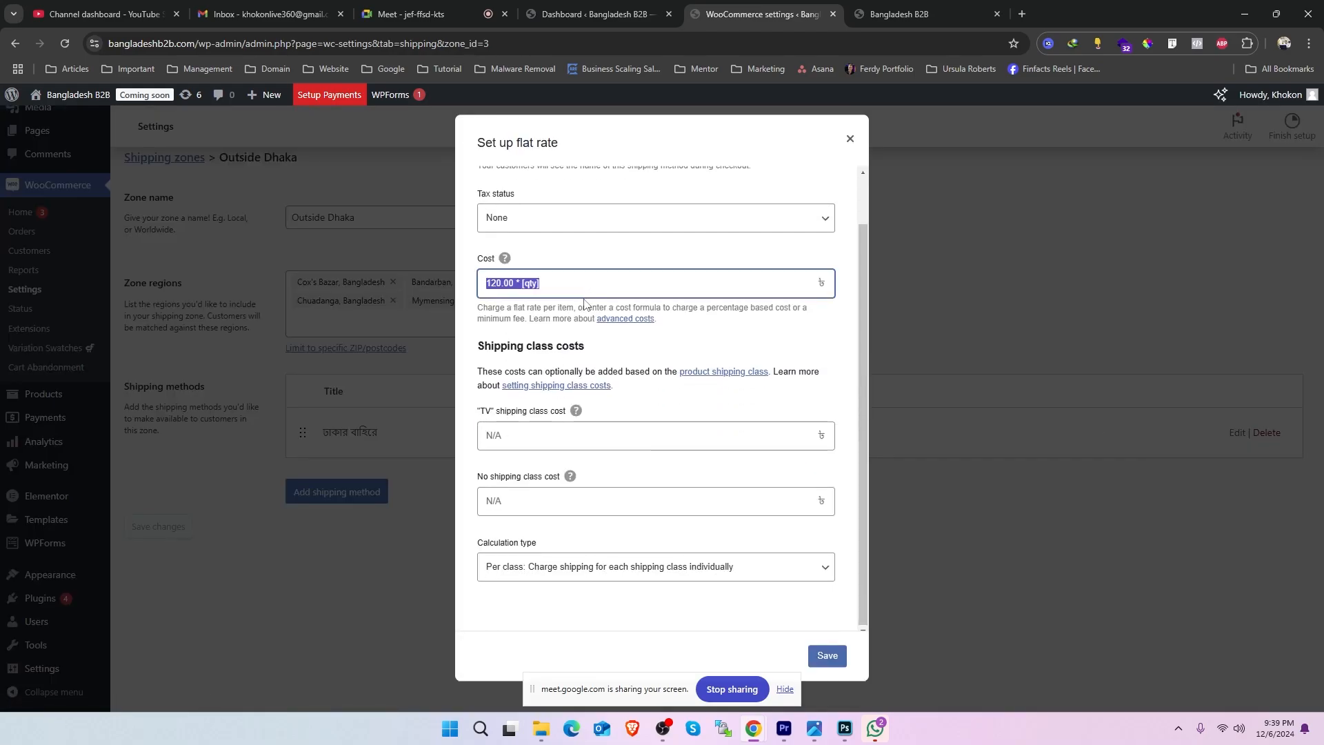
pyautogui.press('BackSpace')
pyautogui.click(517, 502)
pyautogui.hotkey('ctrl', 'v')
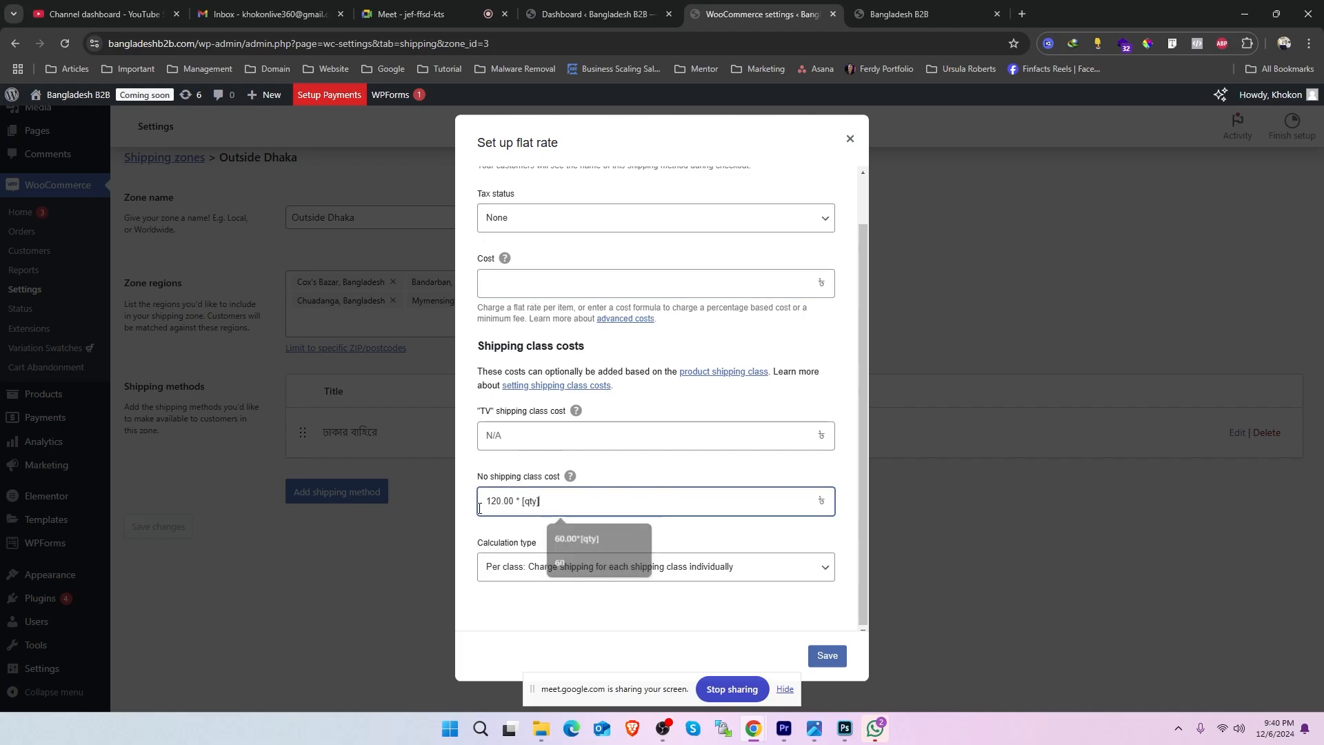
# - Set the TV shipping class cost to 1200 for the Outside Dhaka flat rate and save the method
pyautogui.click(522, 438)
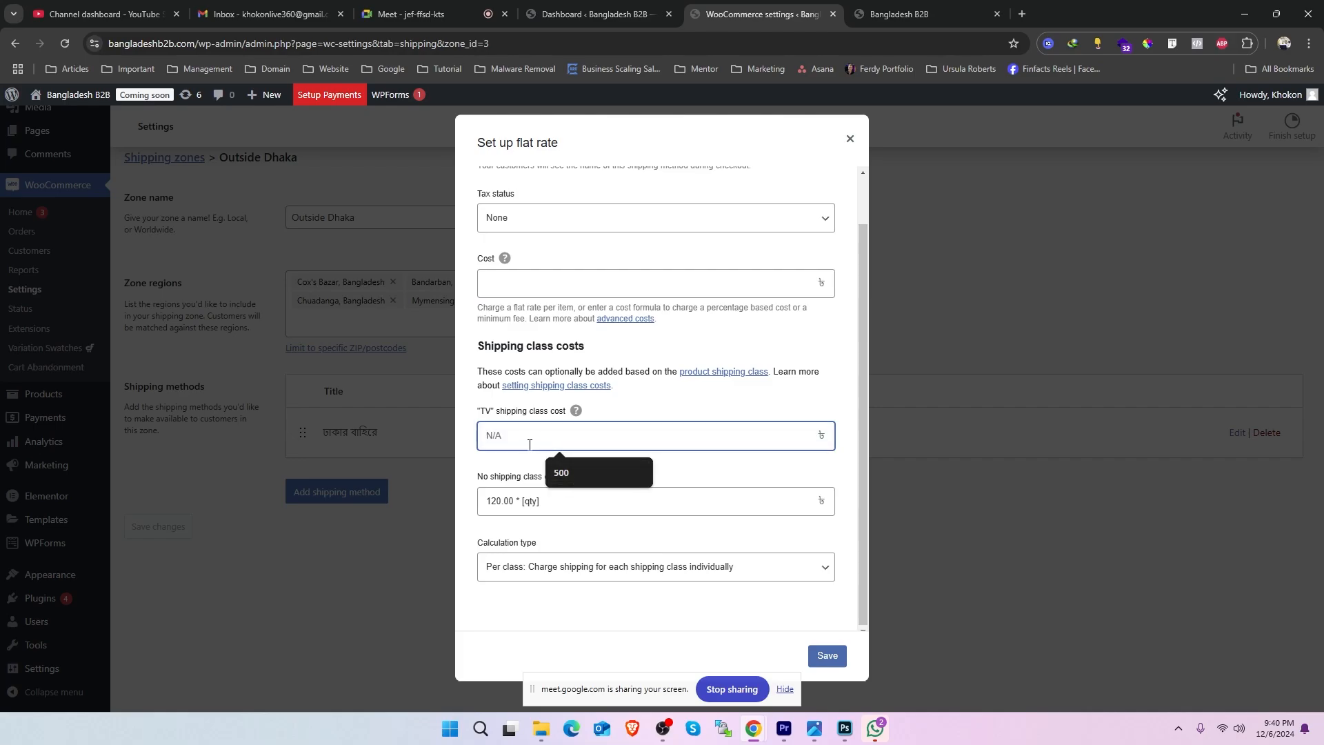
pyautogui.write('1200')
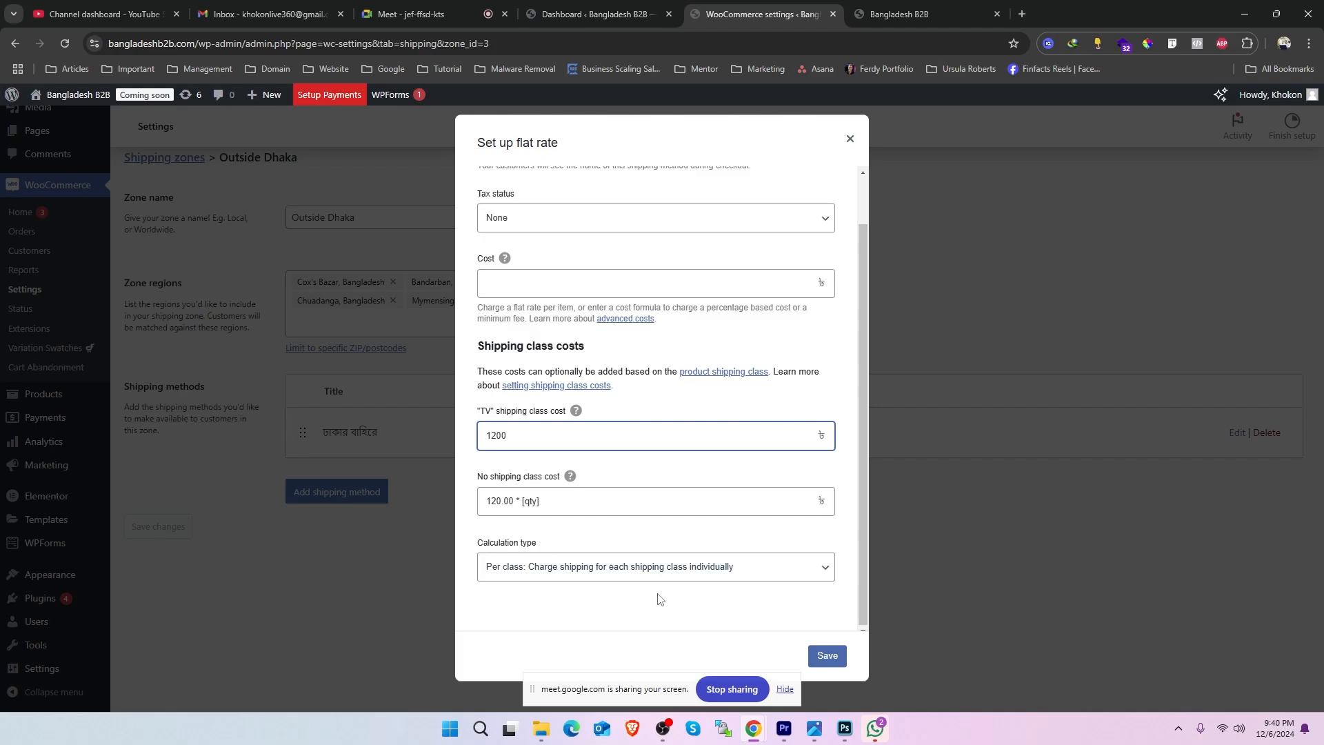
pyautogui.click(826, 657)
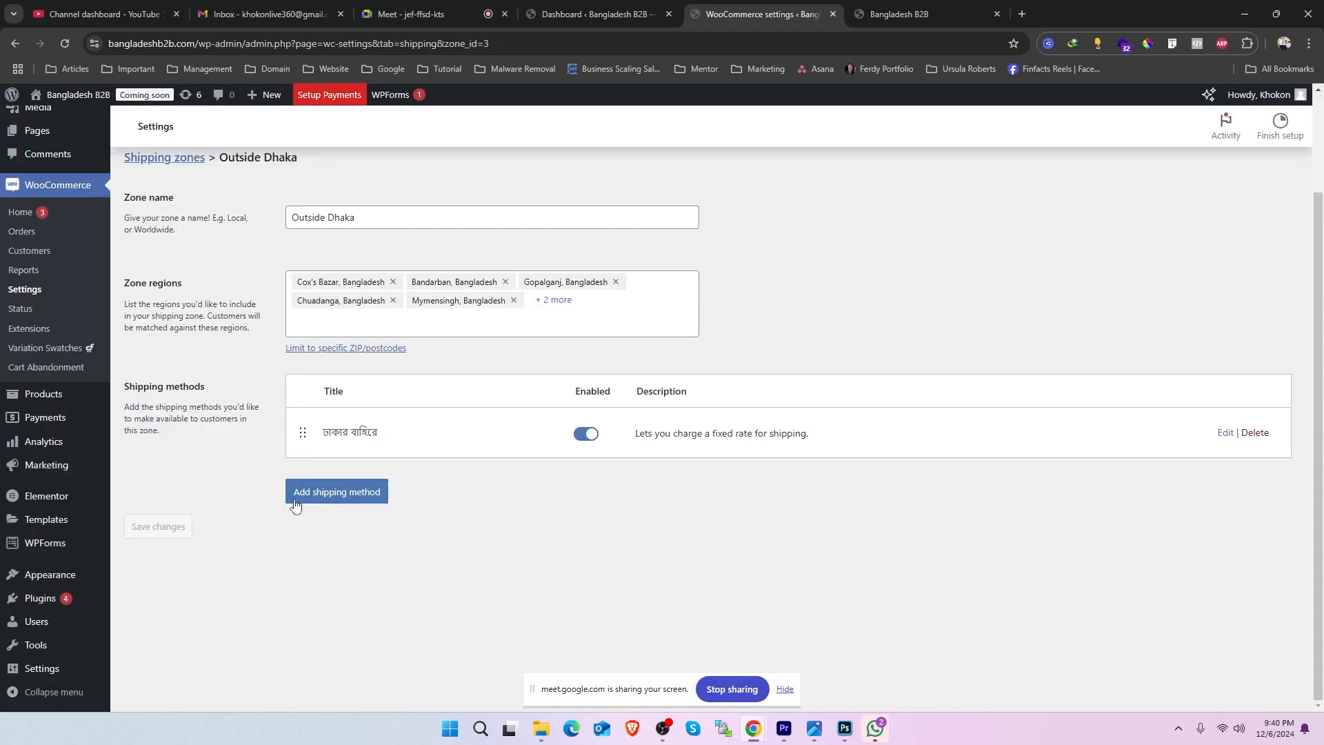
# - Open the list of WooCommerce shipping classes
pyautogui.scroll(2, 299, 476)
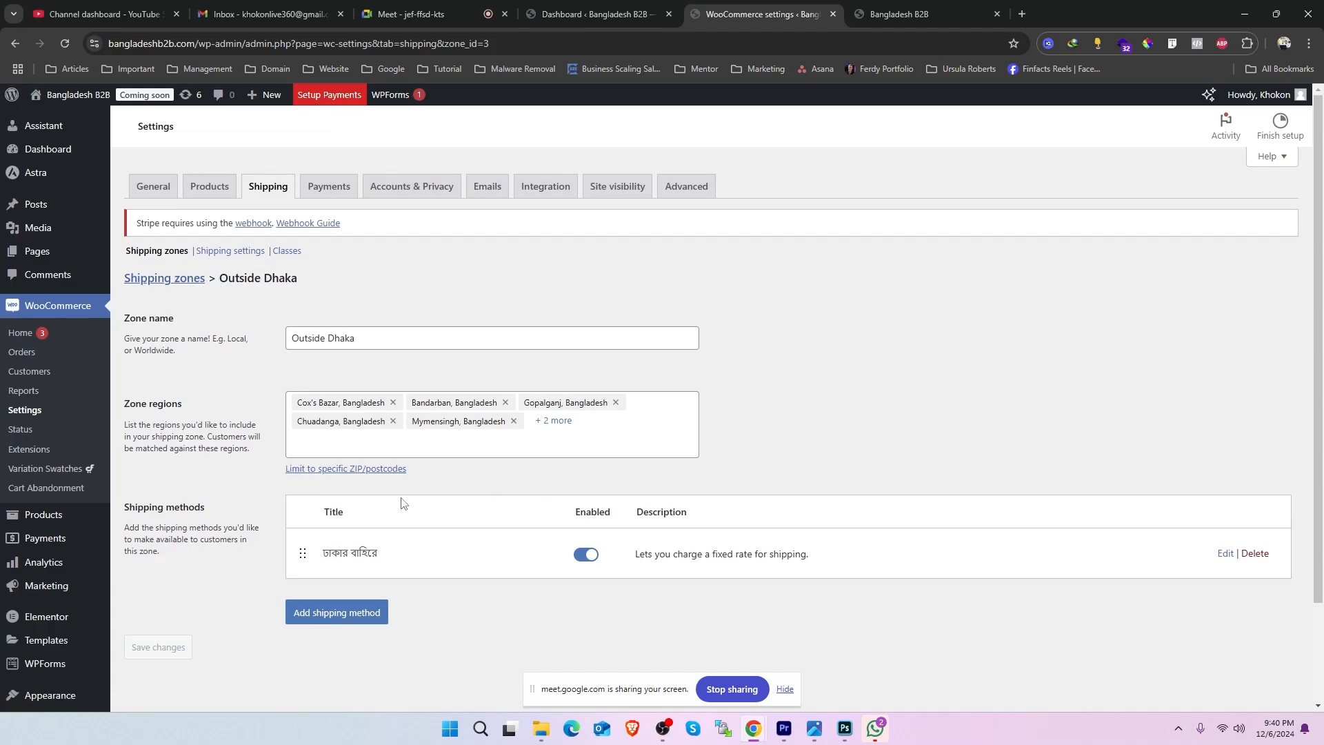
pyautogui.click(293, 252)
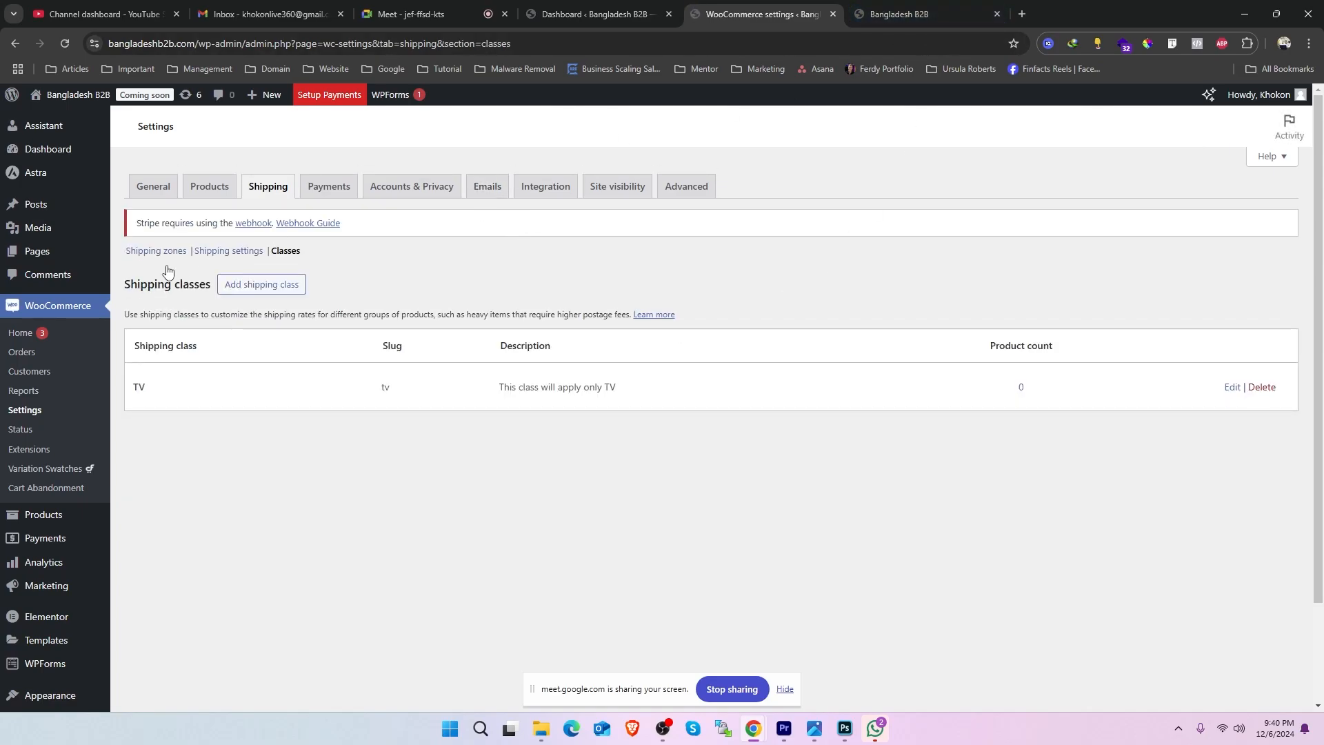
# - Add the Personalised Mug to the cart on the storefront and check the shipping charge in the cart totals
pyautogui.click(901, 9)
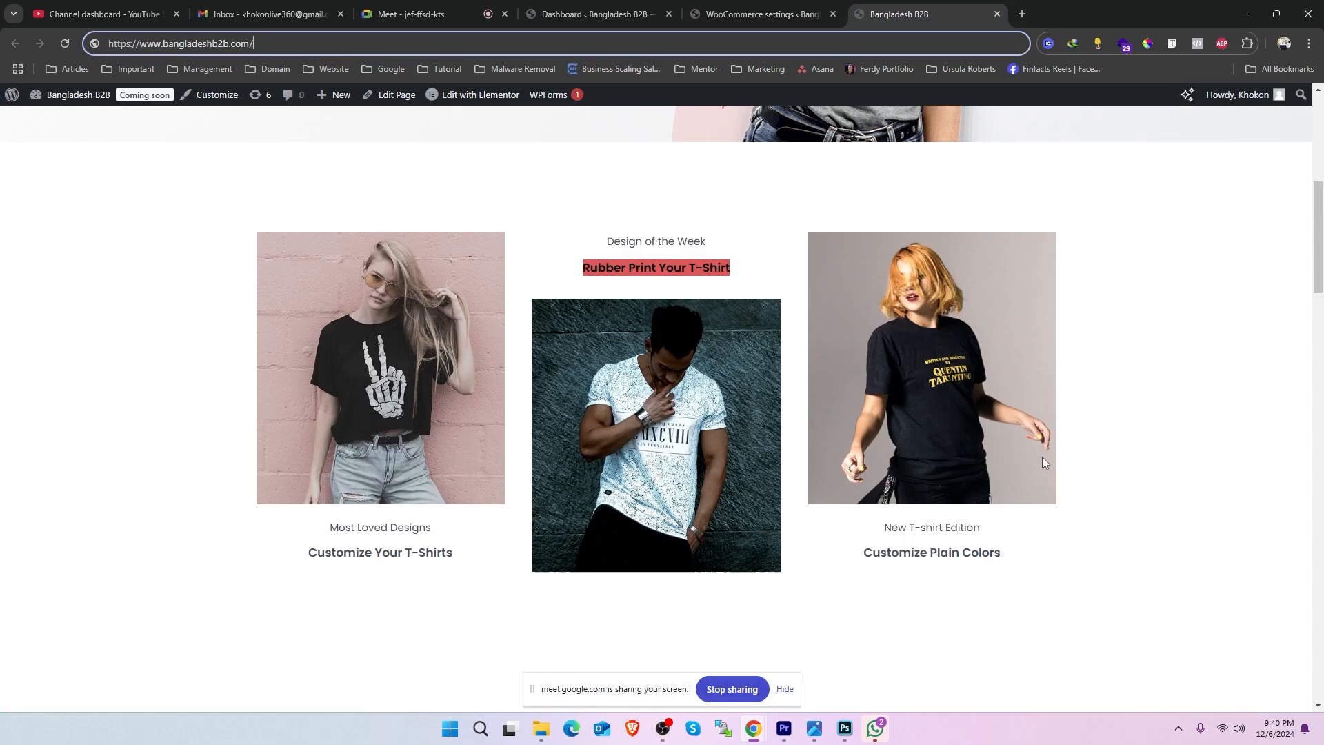
pyautogui.scroll(-5, 1042, 457)
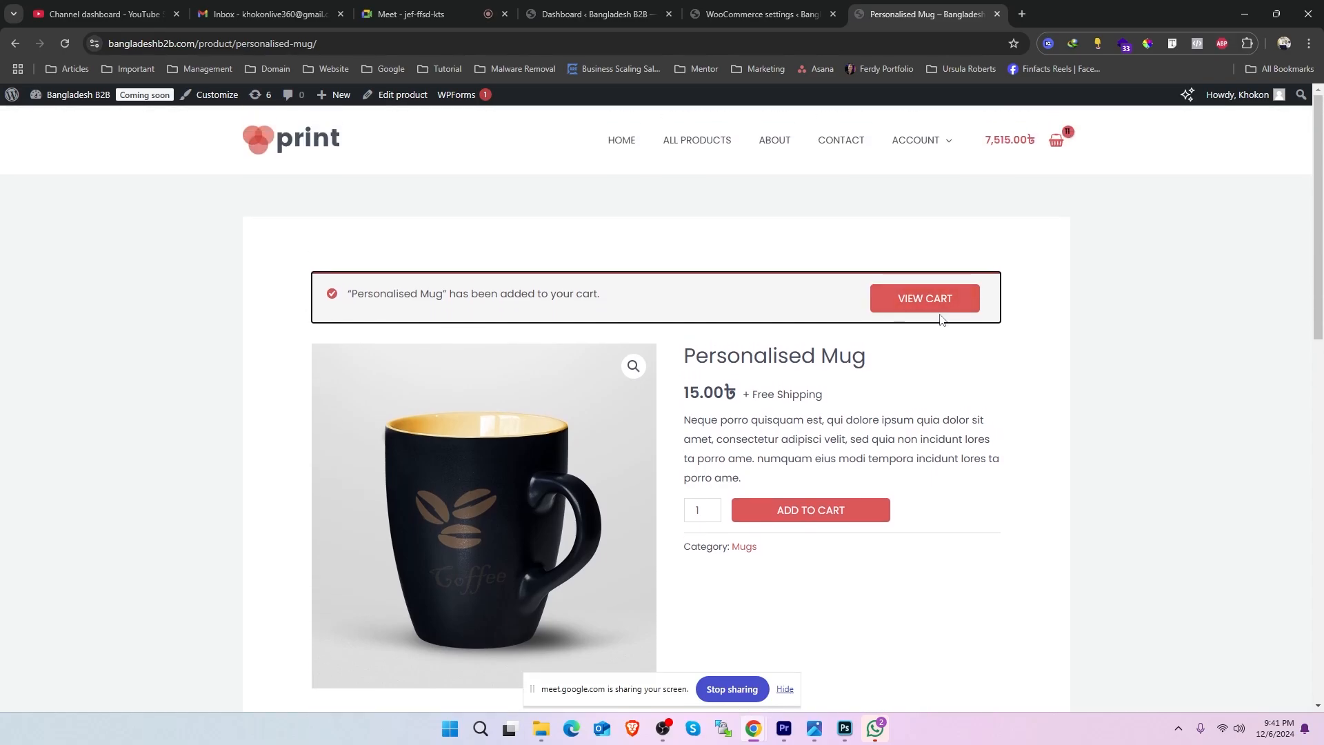
pyautogui.click(928, 303)
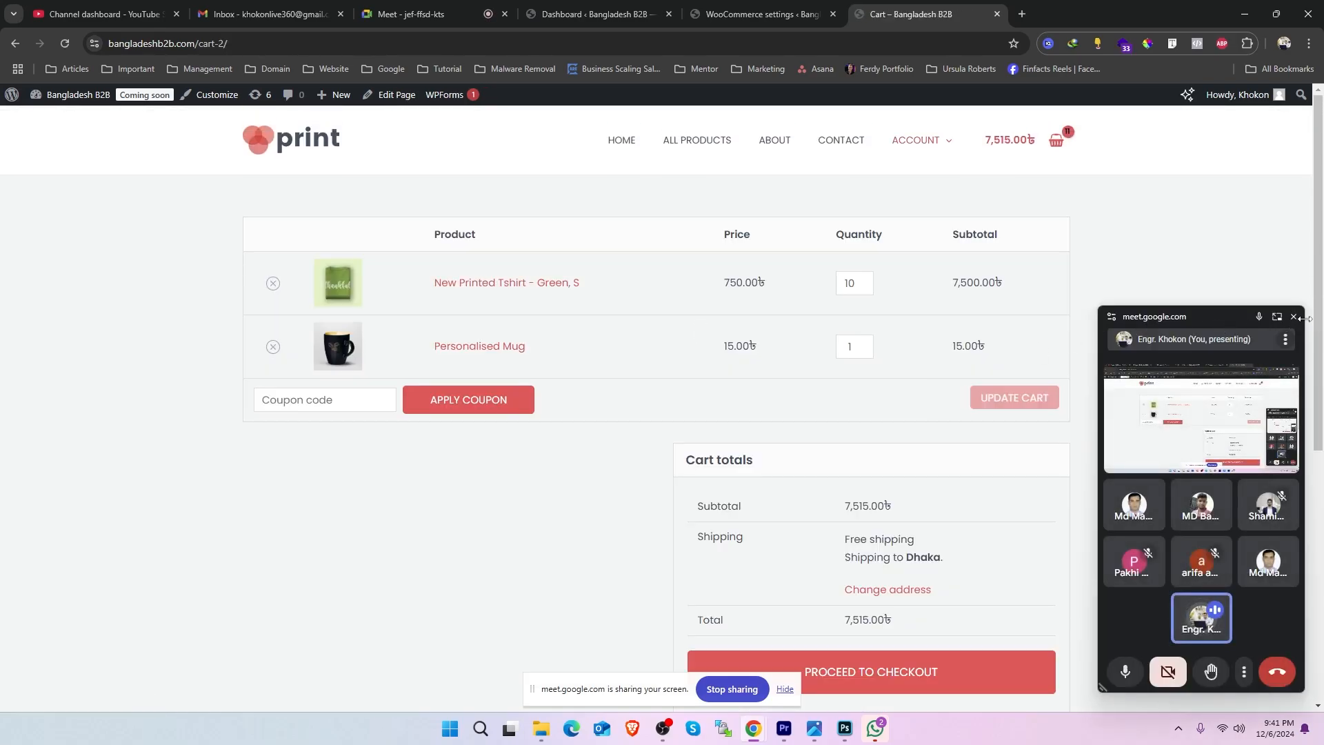
pyautogui.click(1294, 317)
pyautogui.scroll(-2, 852, 410)
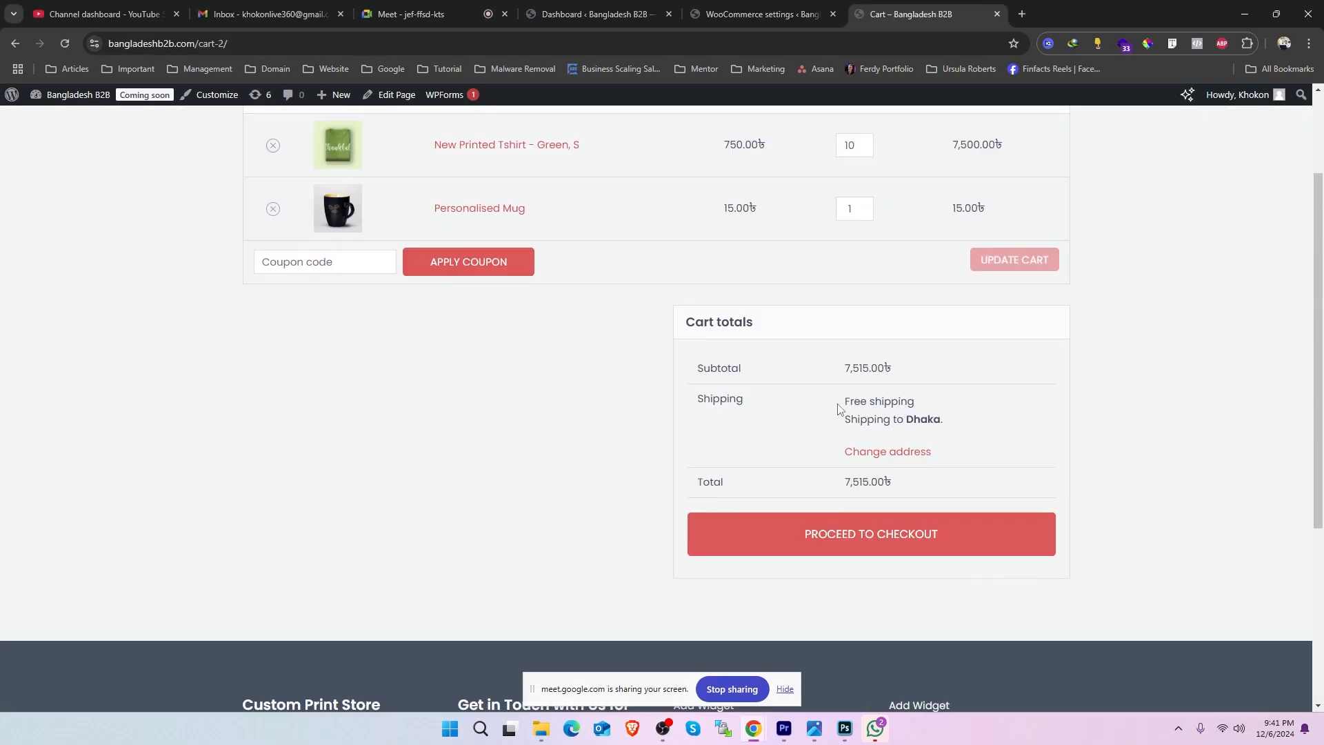
pyautogui.moveTo(839, 408); pyautogui.dragTo(928, 399)
# - Change the cart's shipping district to Cumilla, update the address, and check the shipping charge
pyautogui.click(898, 458)
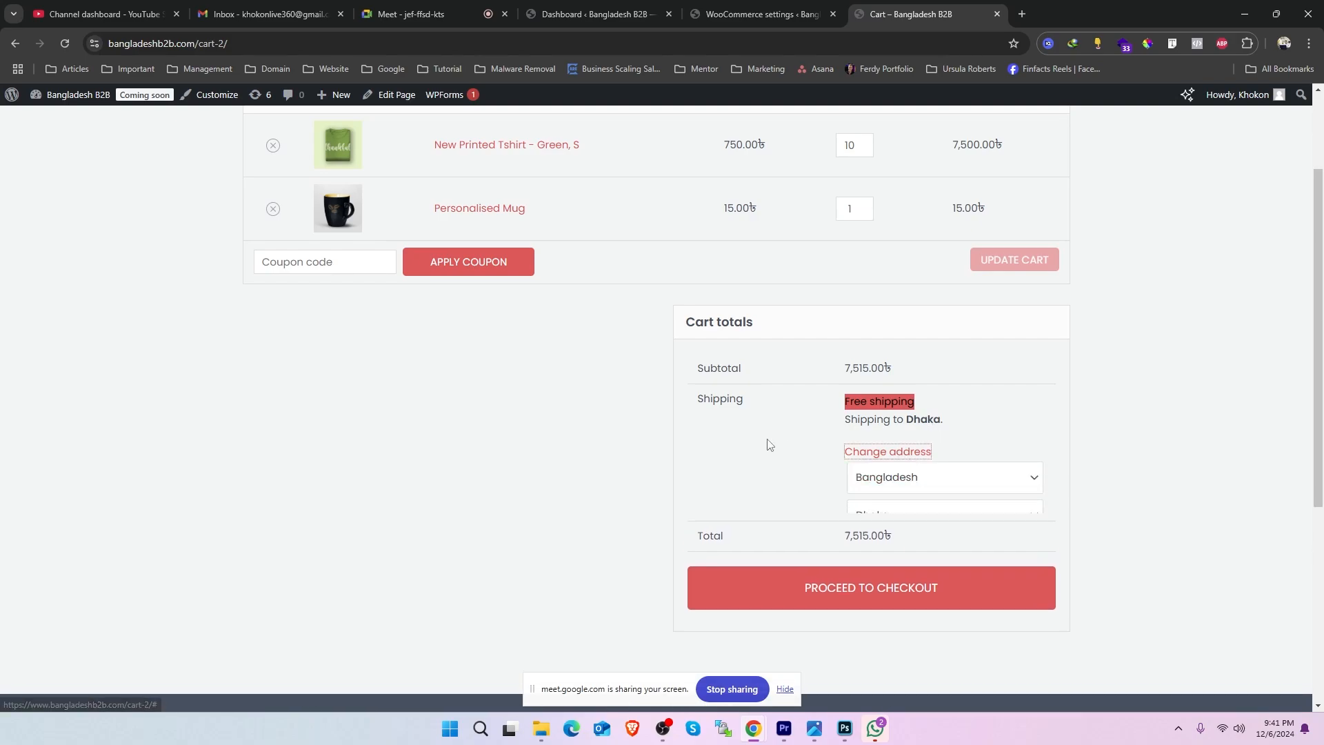
pyautogui.click(907, 522)
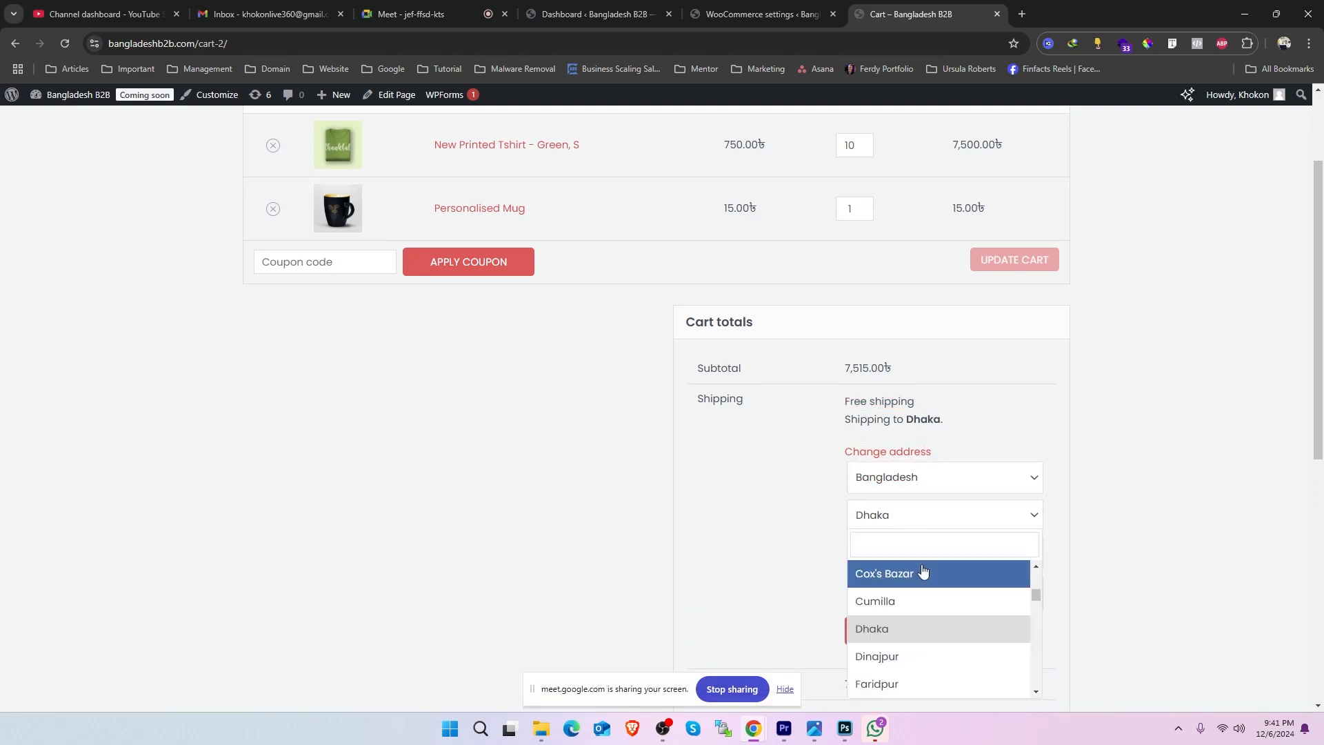
pyautogui.click(893, 601)
pyautogui.scroll(-2, 1217, 425)
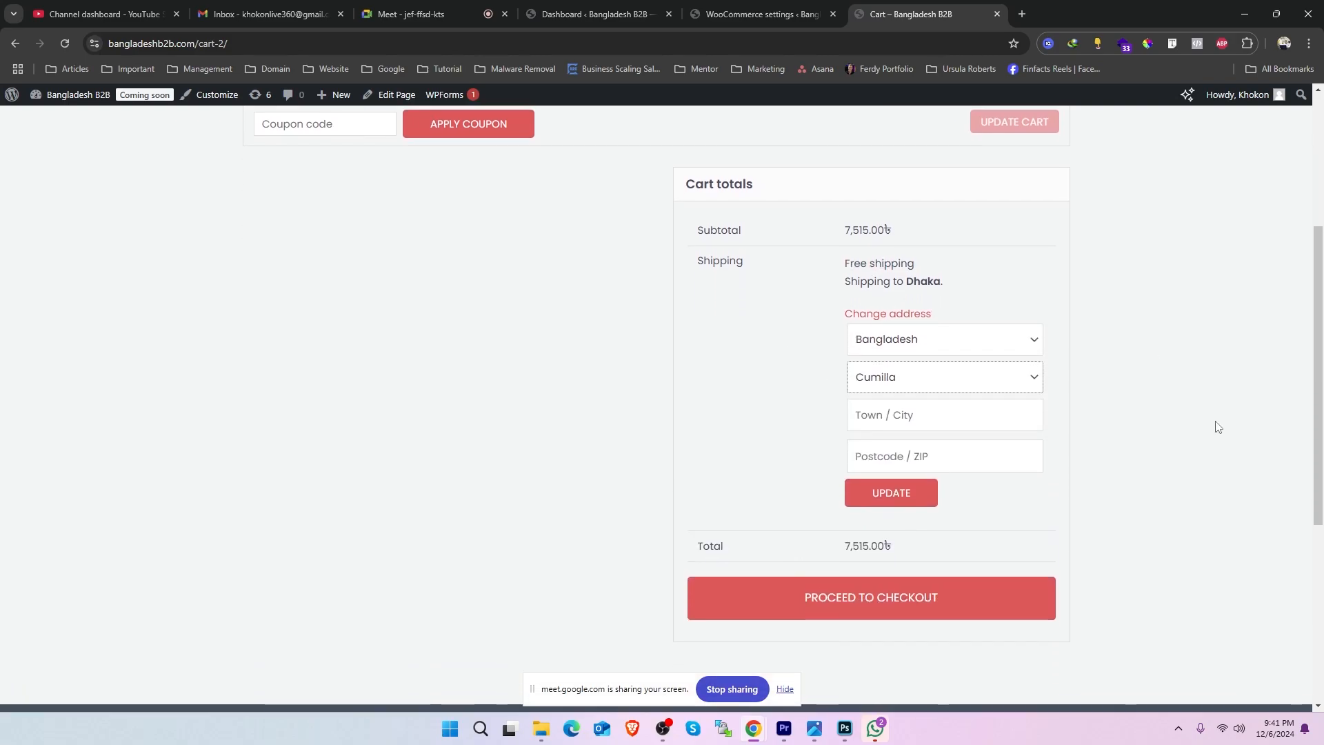
pyautogui.click(892, 492)
pyautogui.moveTo(909, 264); pyautogui.dragTo(954, 269)
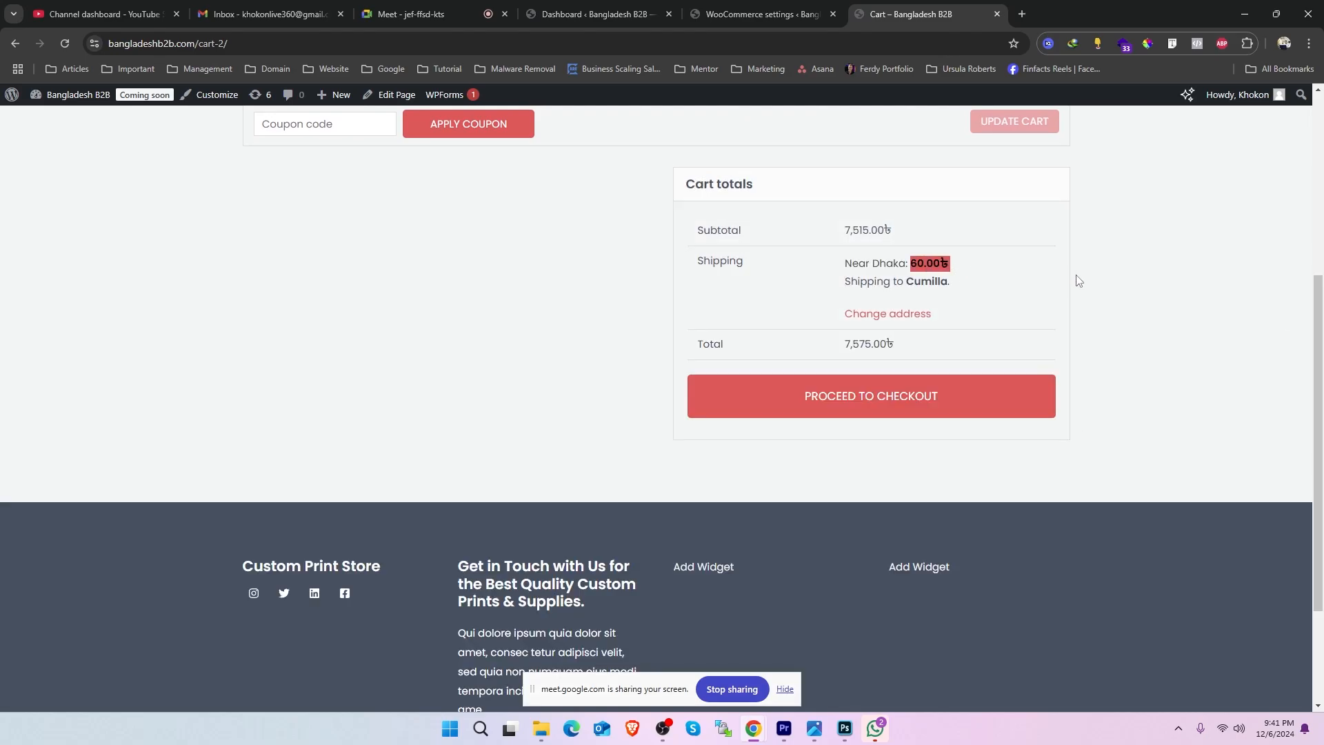
pyautogui.scroll(5, 1182, 287)
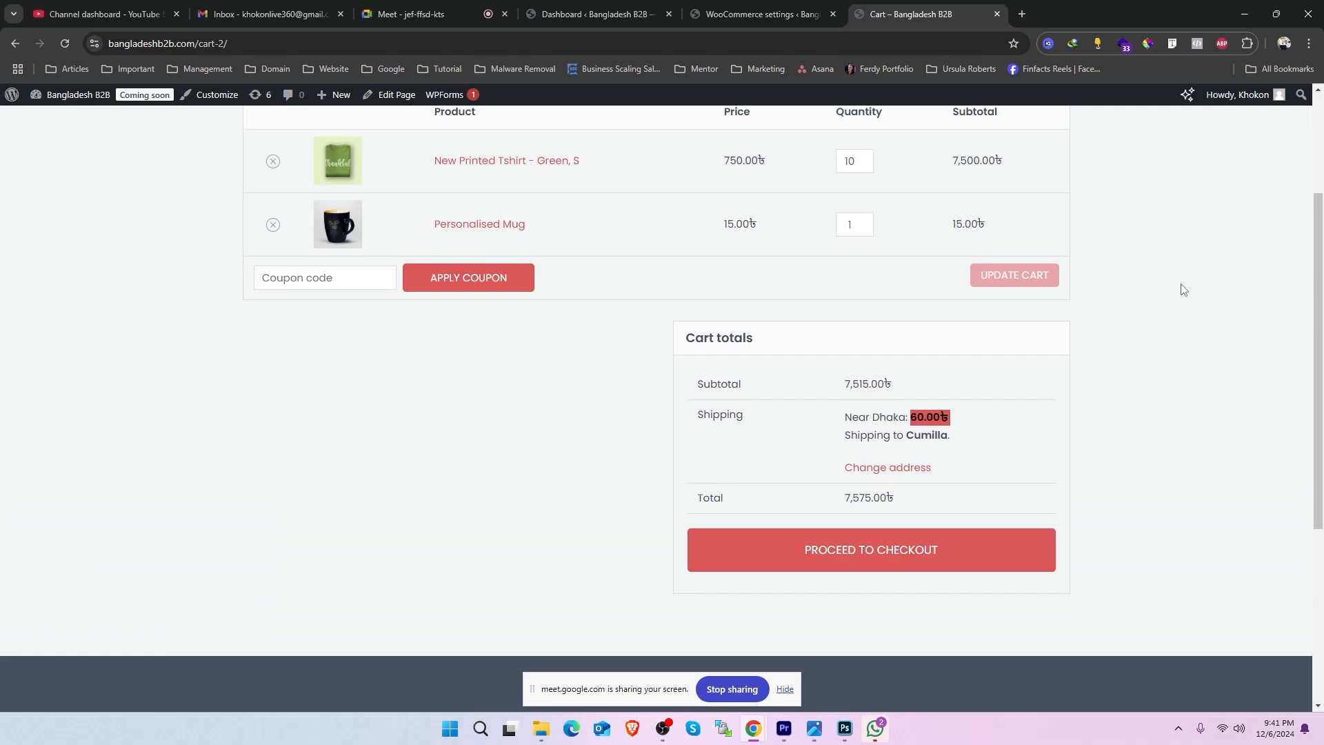
pyautogui.scroll(-2, 1186, 290)
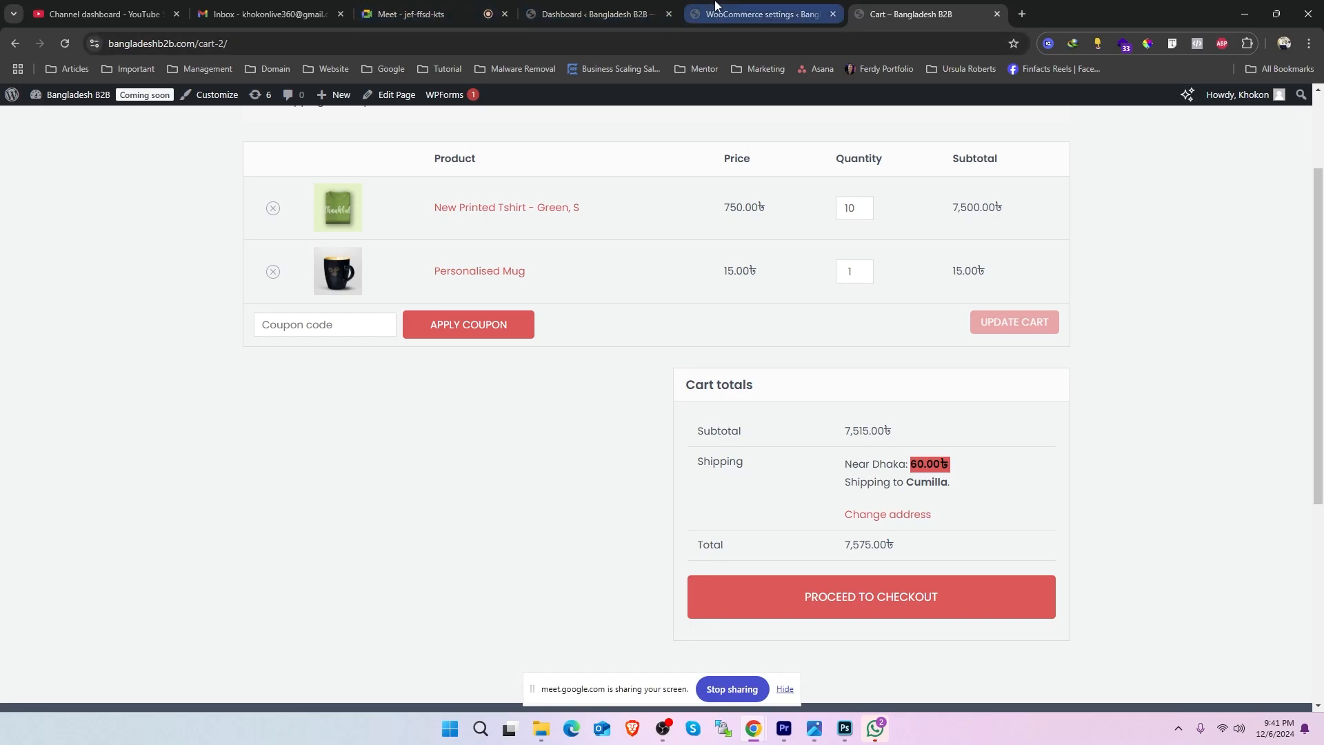
# - Return to the WooCommerce admin and open Amazon Product from the product list for editing
pyautogui.click(762, 14)
pyautogui.moveTo(7, 525)
pyautogui.click(141, 521)
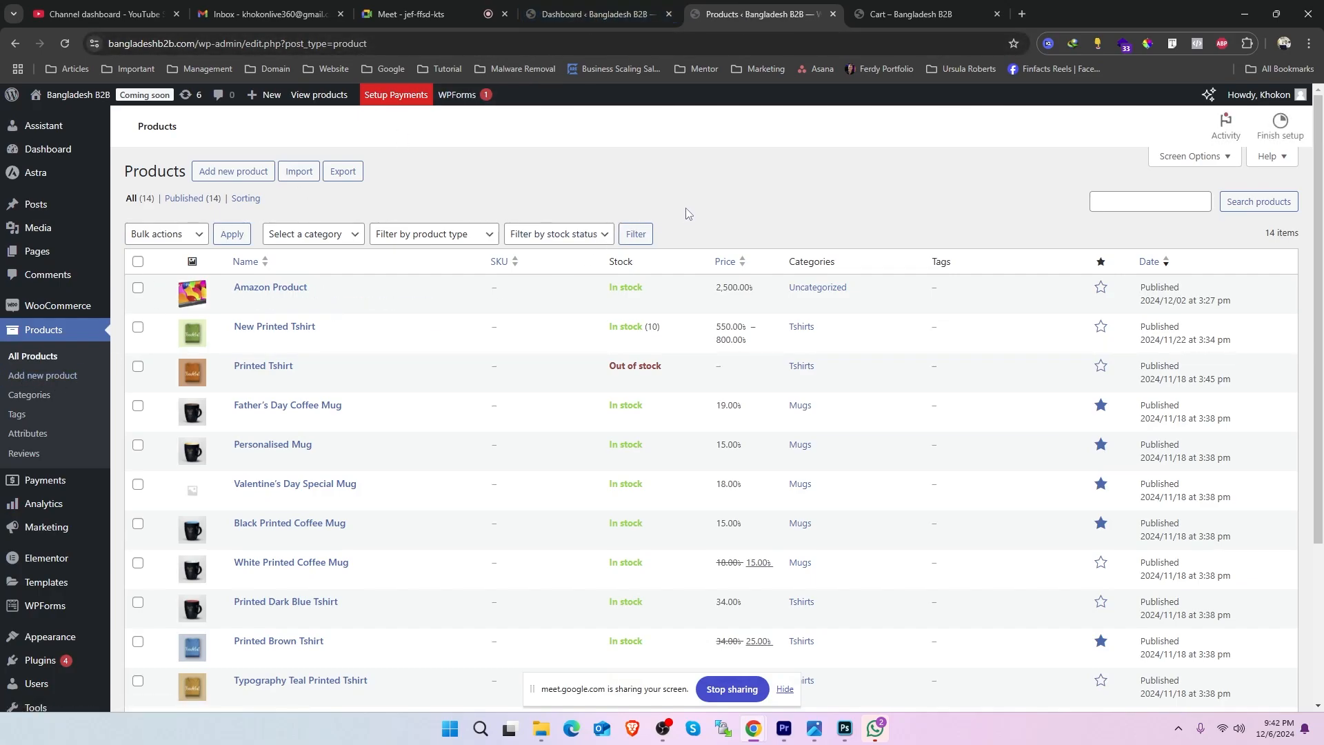
pyautogui.scroll(-3, 721, 238)
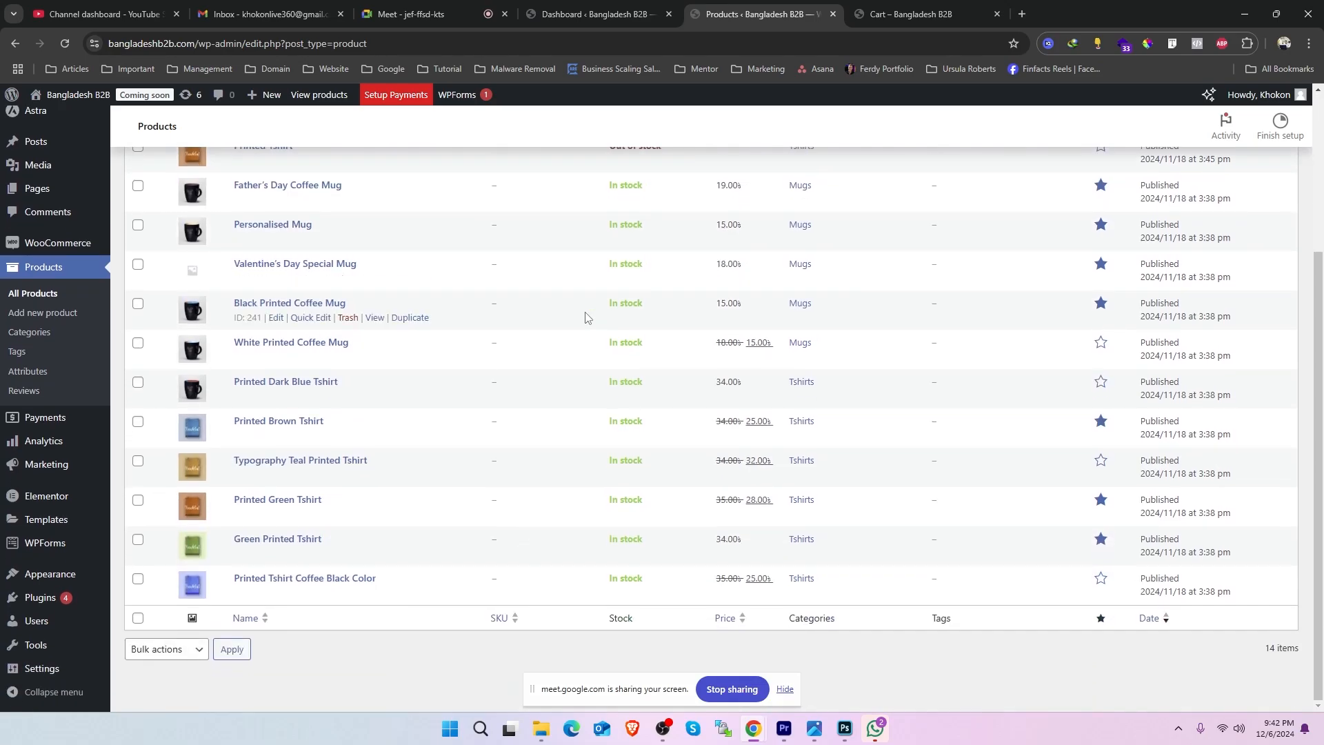
pyautogui.scroll(3, 752, 196)
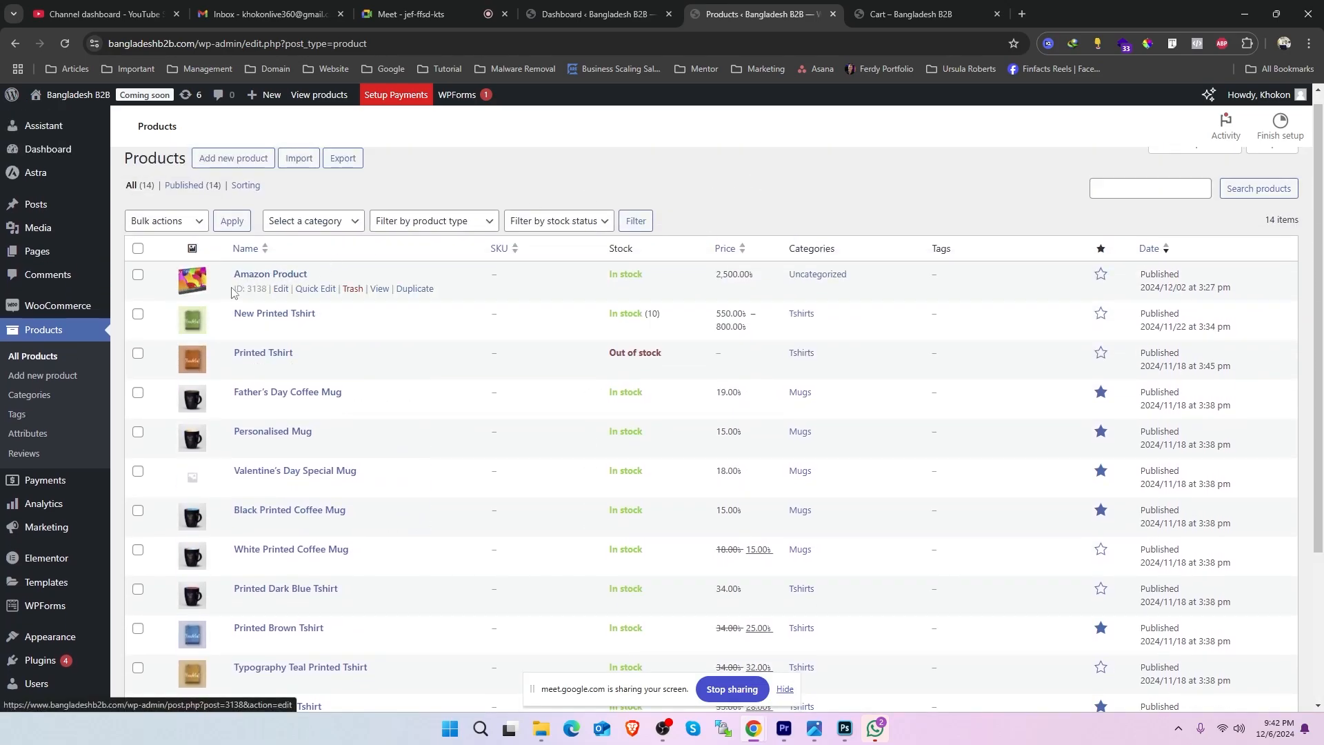
pyautogui.click(281, 289)
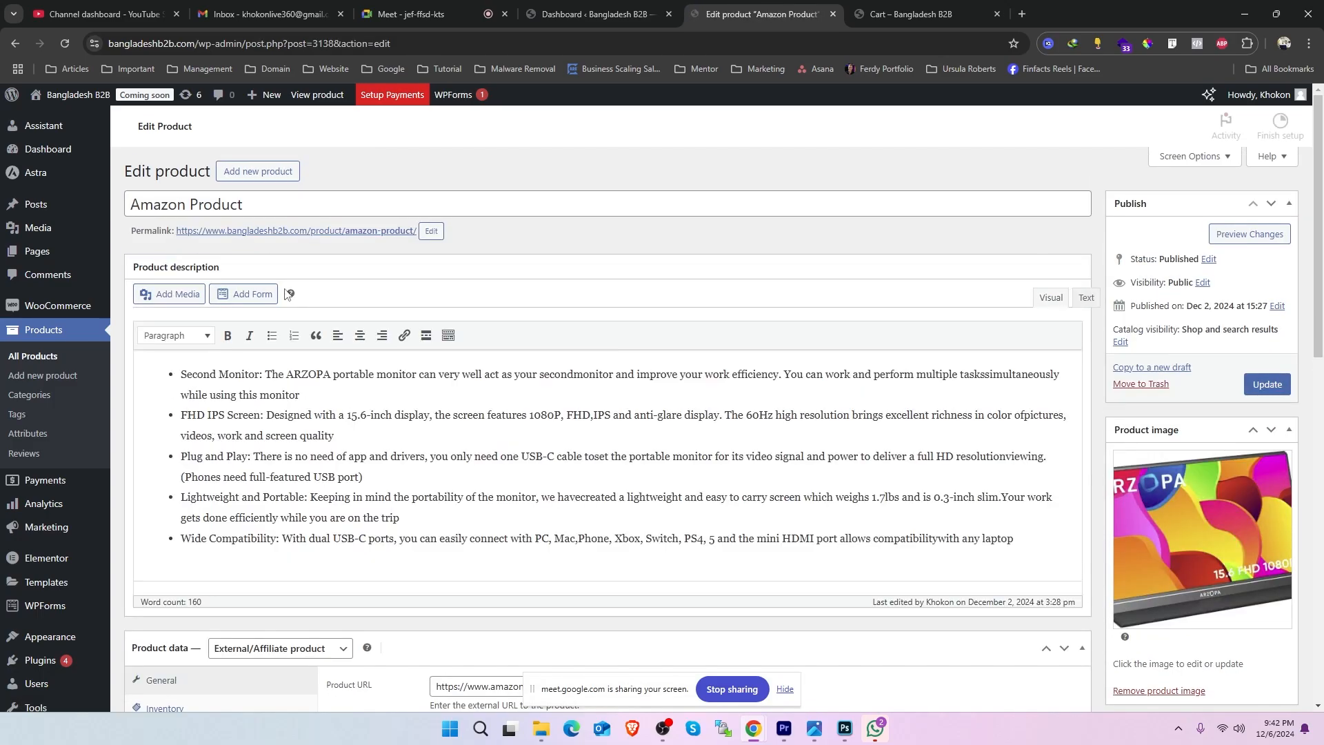
# - Check the updated Amazon Product's storefront page in a new tab and return to the product editor
pyautogui.rightClick(238, 209)
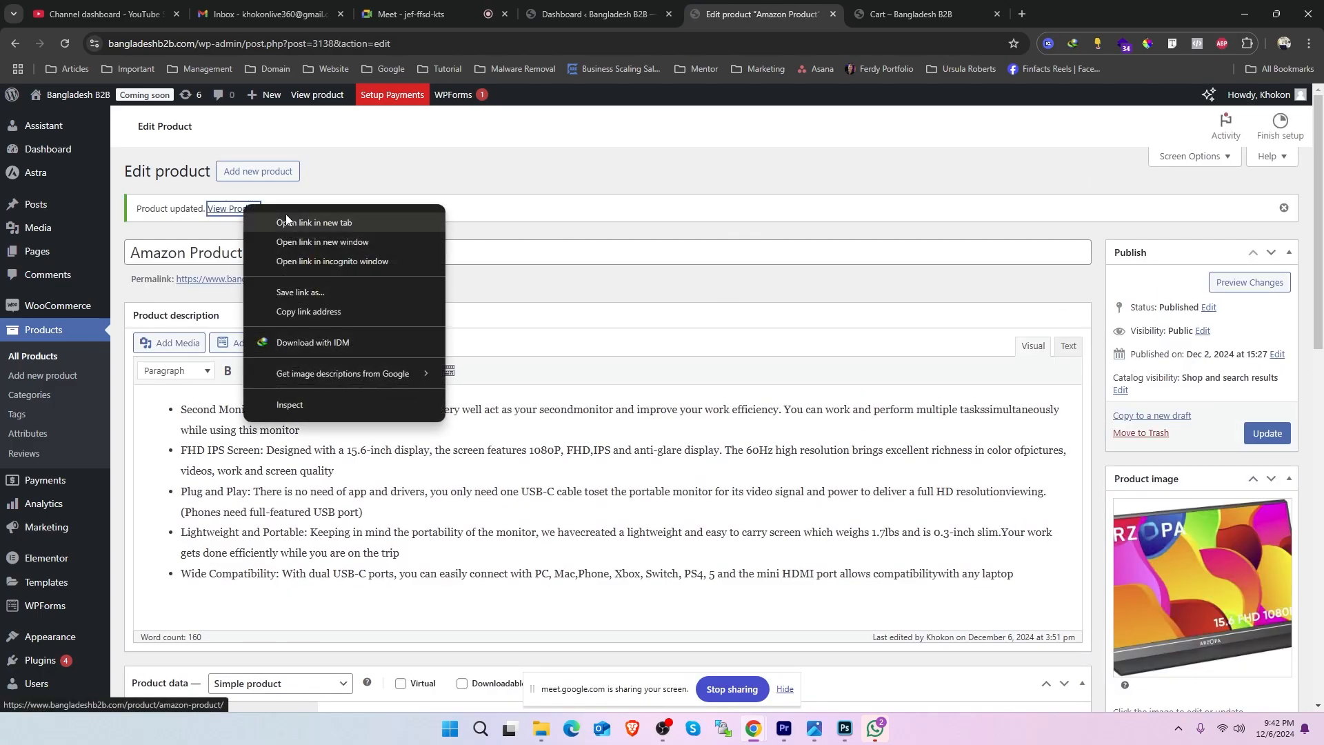
pyautogui.click(285, 215)
pyautogui.click(864, 10)
pyautogui.moveTo(731, 321); pyautogui.dragTo(694, 320)
pyautogui.click(758, 14)
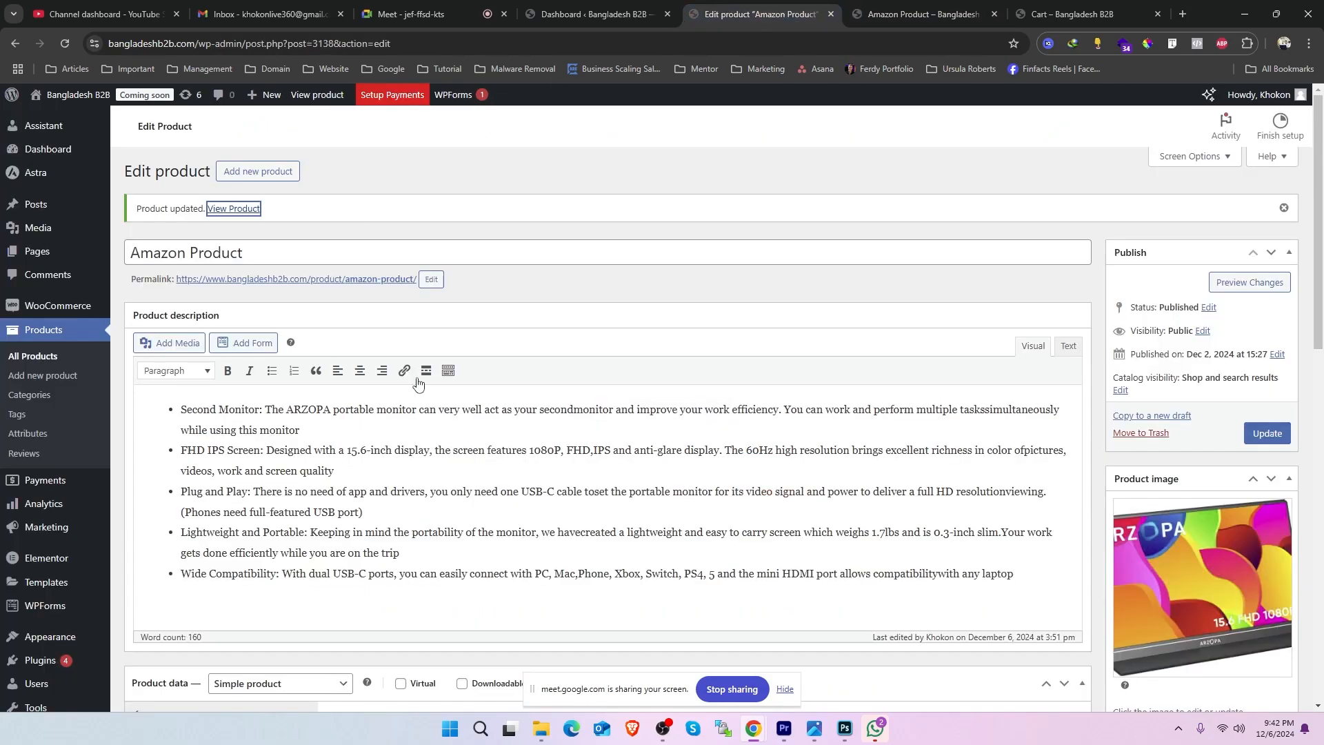
# - Assign the TV shipping class to Amazon Product in its shipping data
pyautogui.scroll(-4, 528, 293)
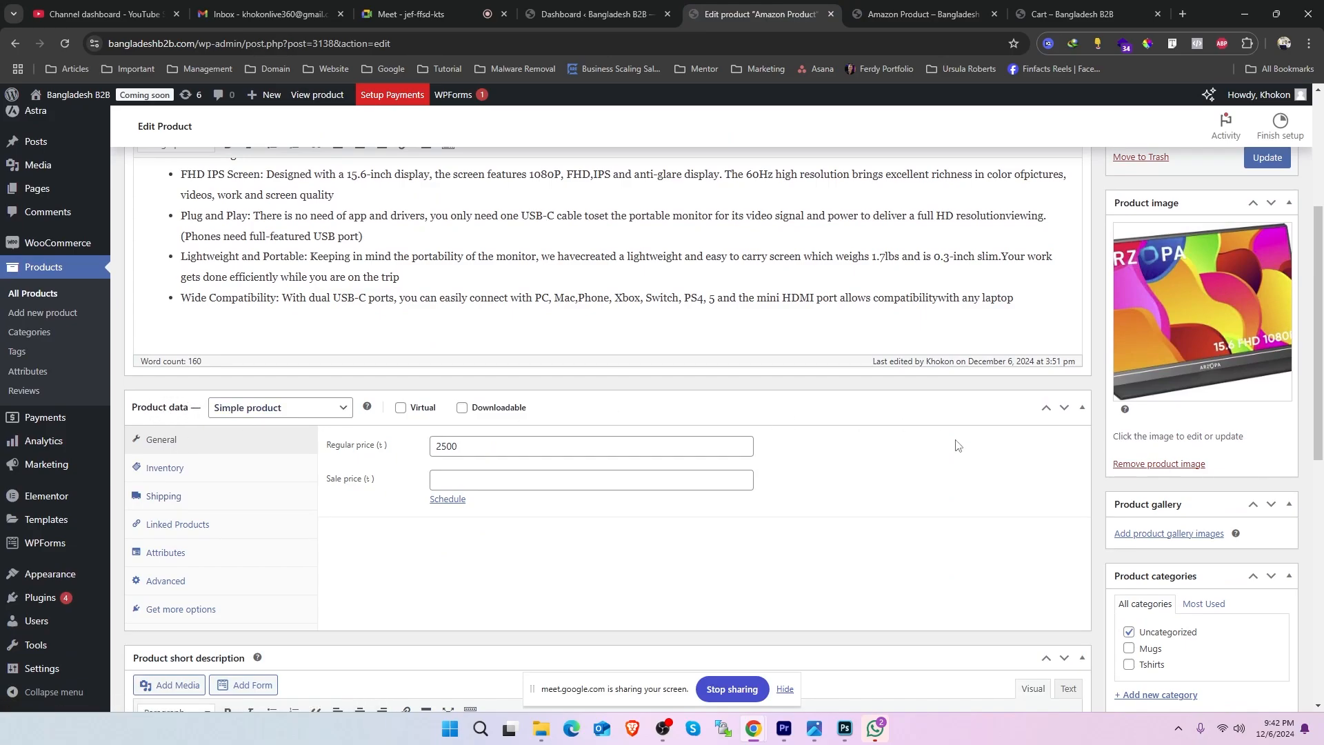
pyautogui.click(1080, 413)
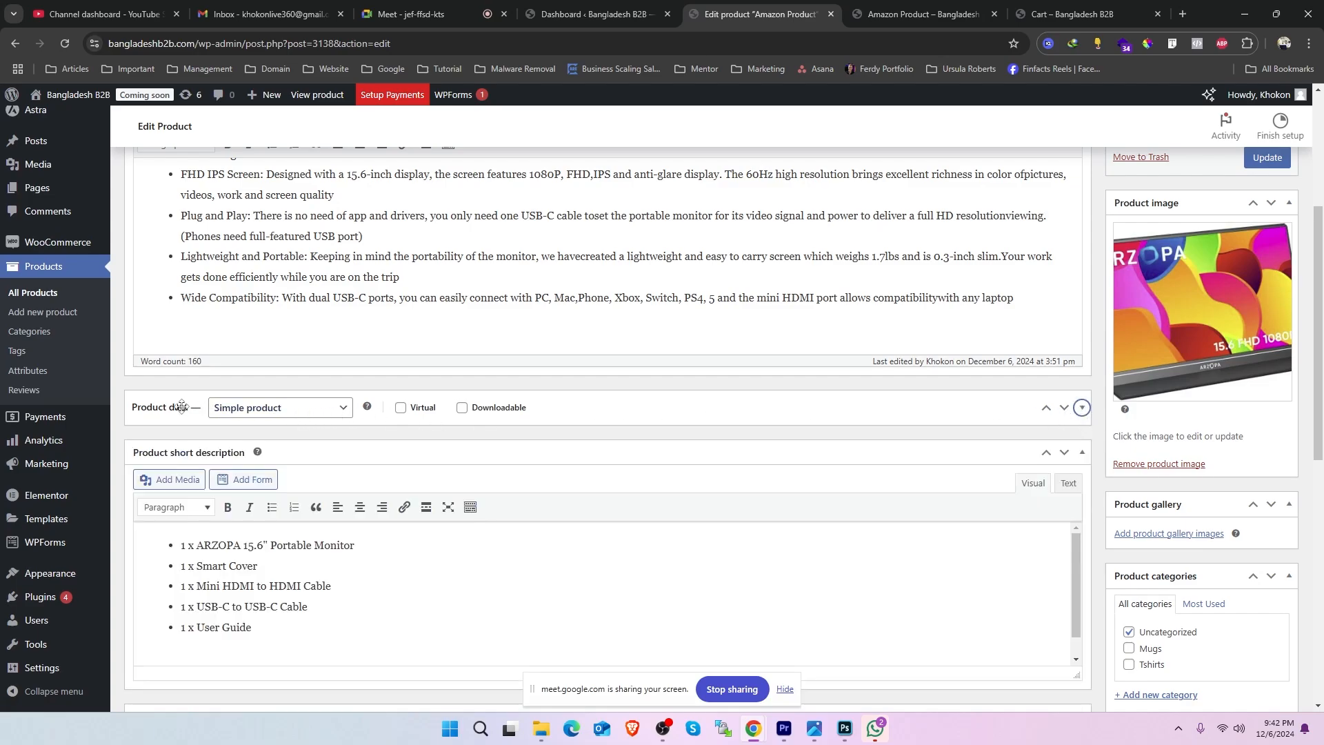
pyautogui.click(1084, 412)
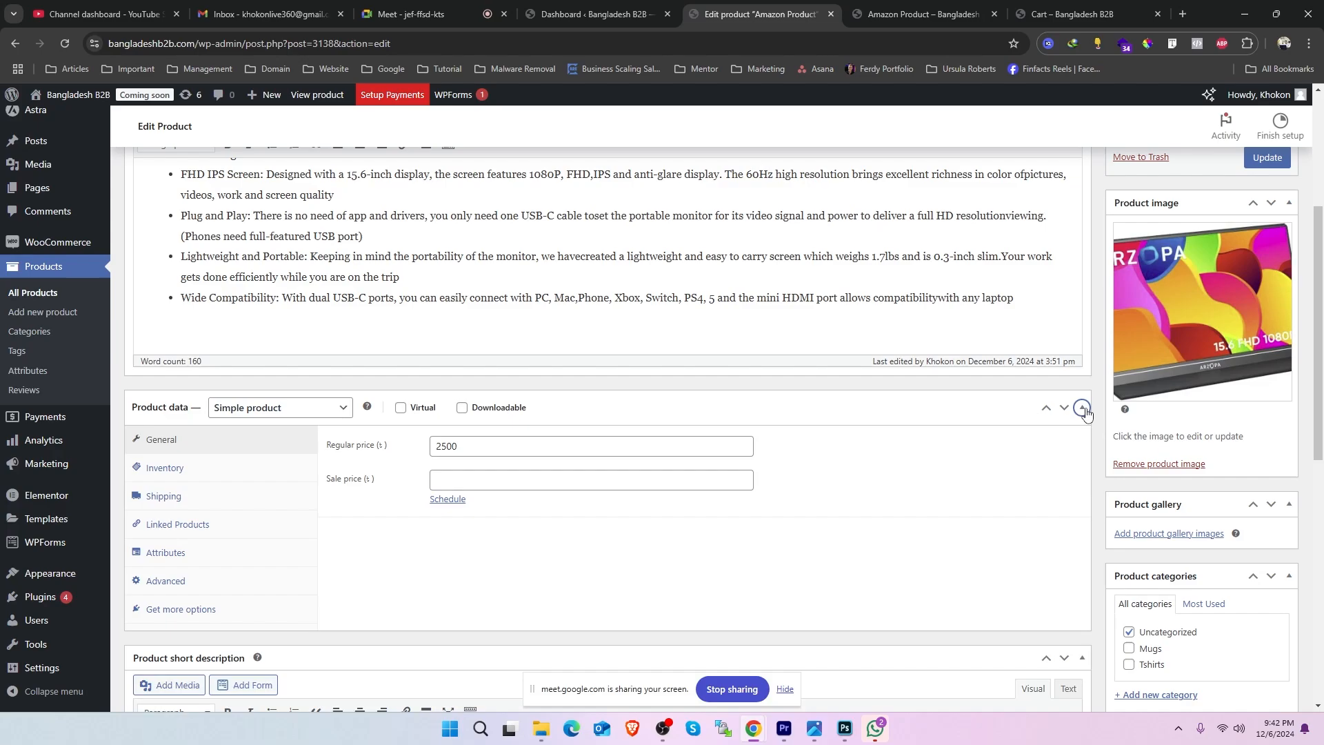
pyautogui.click(166, 496)
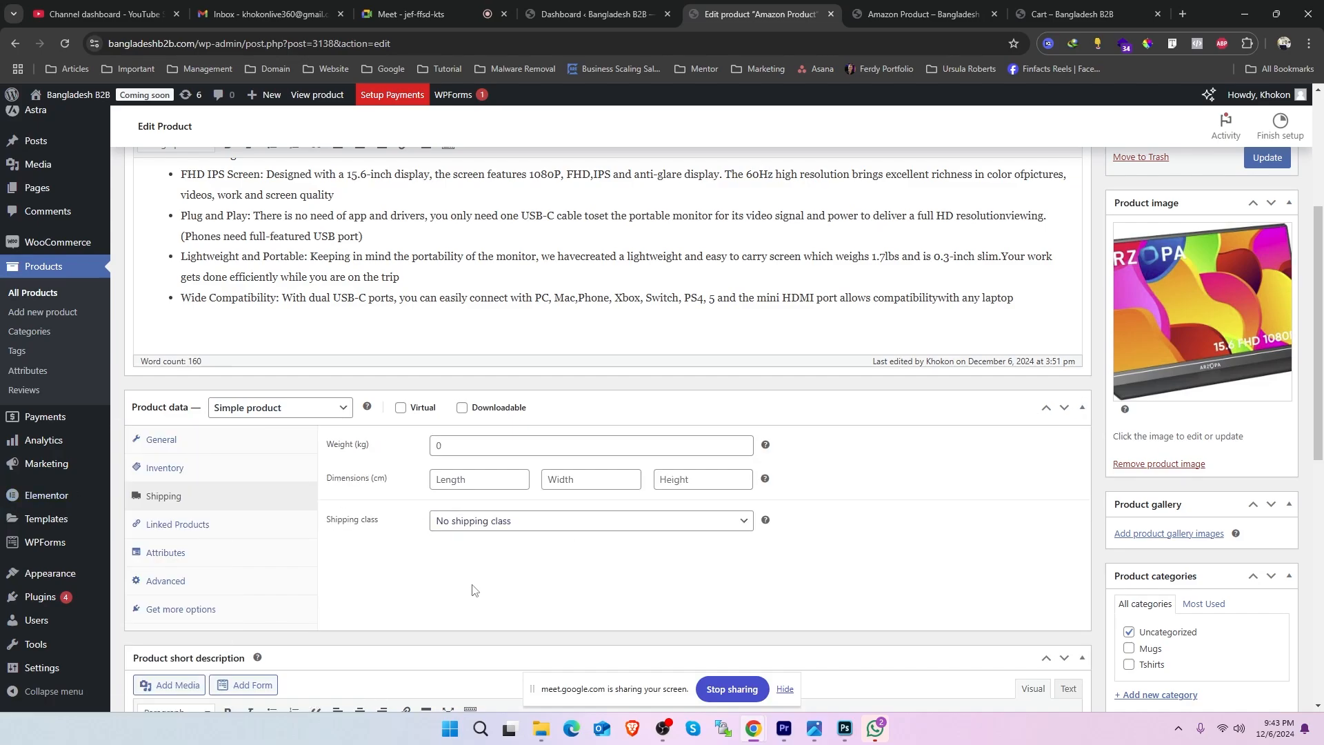
pyautogui.scroll(3, 755, 369)
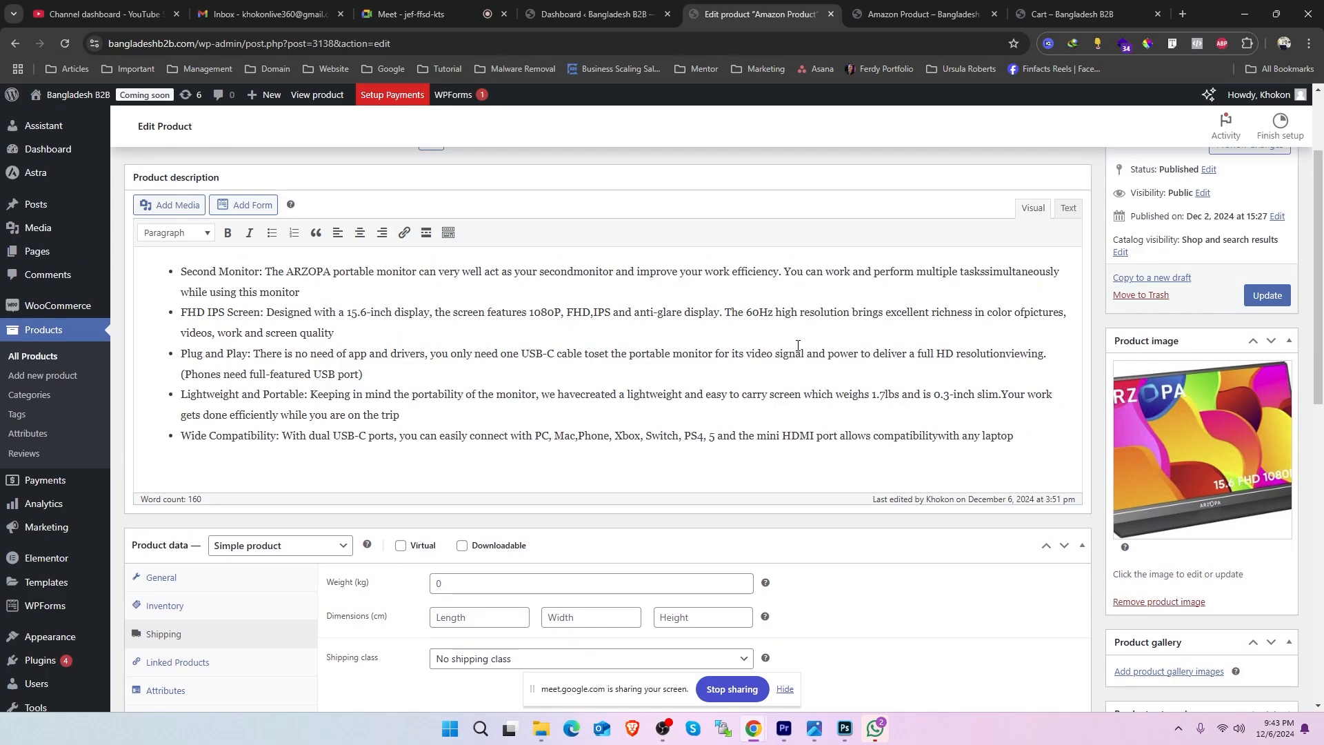
pyautogui.scroll(-5, 768, 397)
pyautogui.click(484, 385)
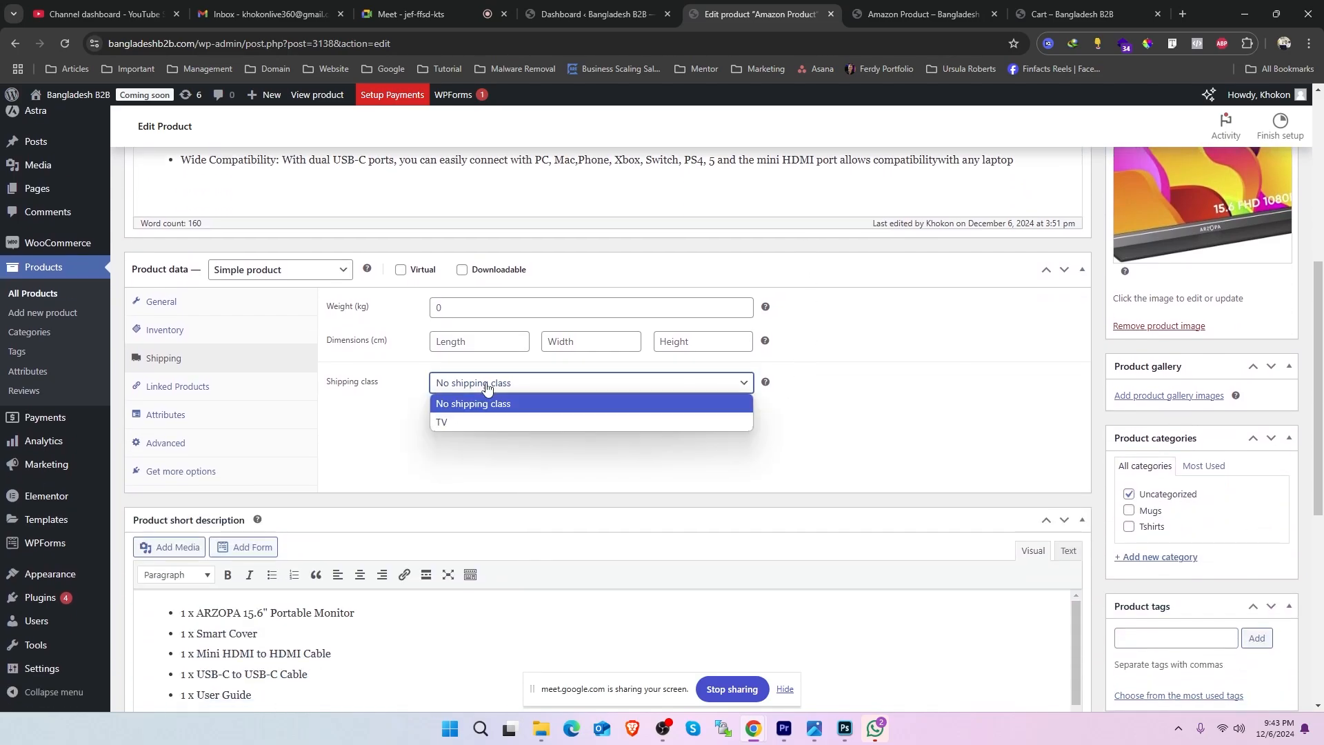
pyautogui.click(454, 421)
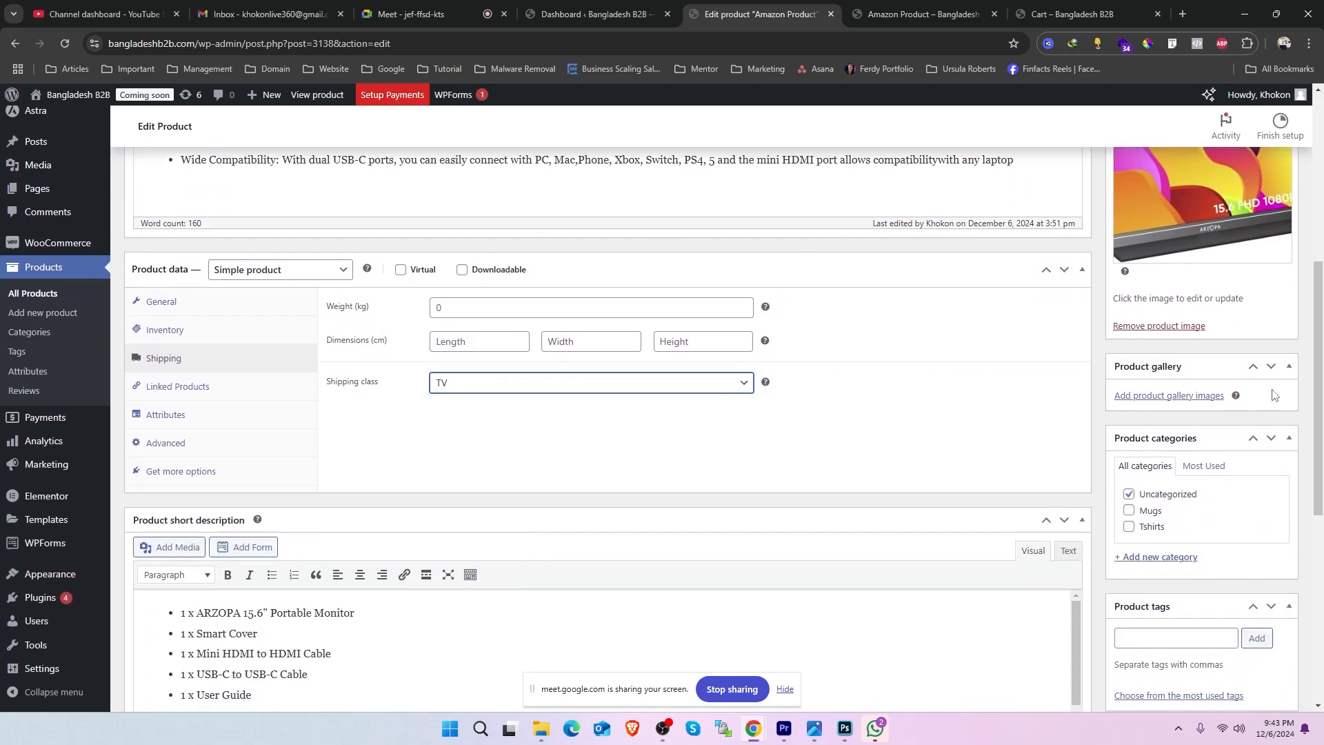
# - Save the Amazon Product changes, add one unit to the cart from its storefront page, and check the cart's shipping charge
pyautogui.scroll(6, 1273, 394)
pyautogui.click(1268, 433)
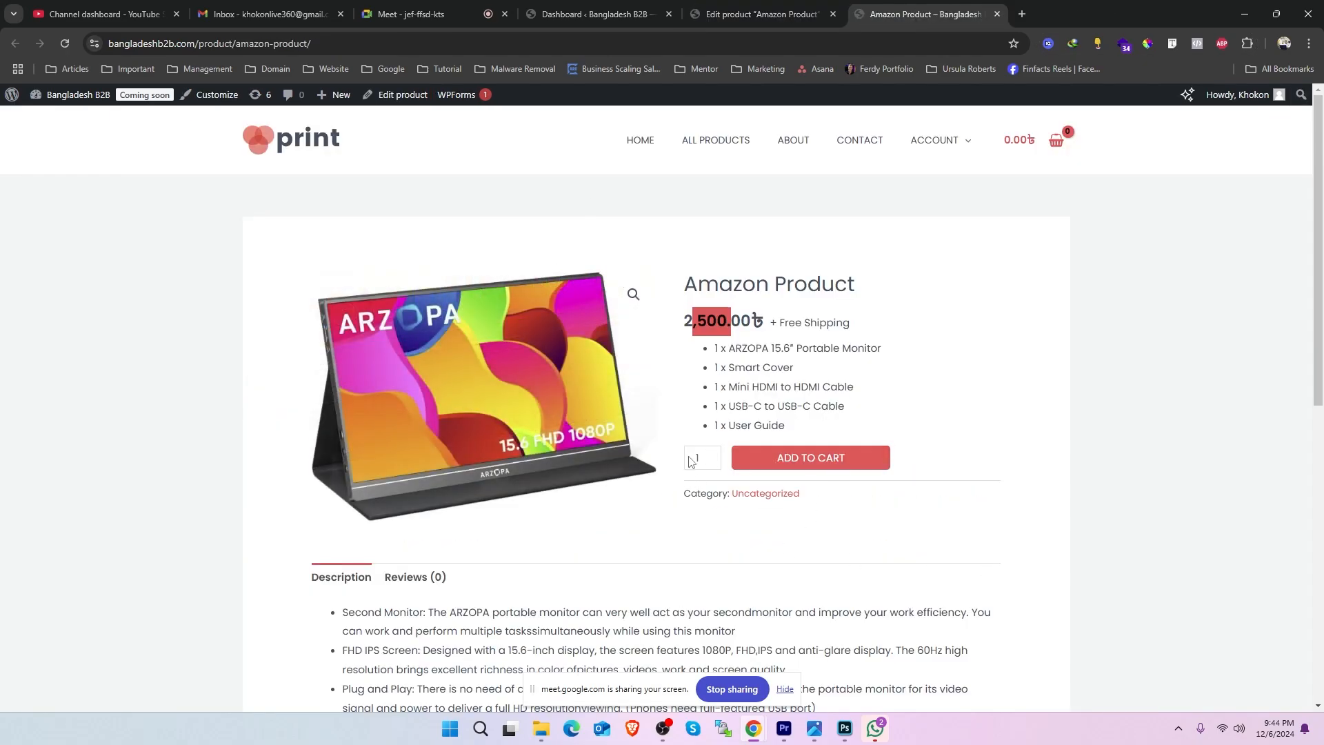
pyautogui.click(811, 458)
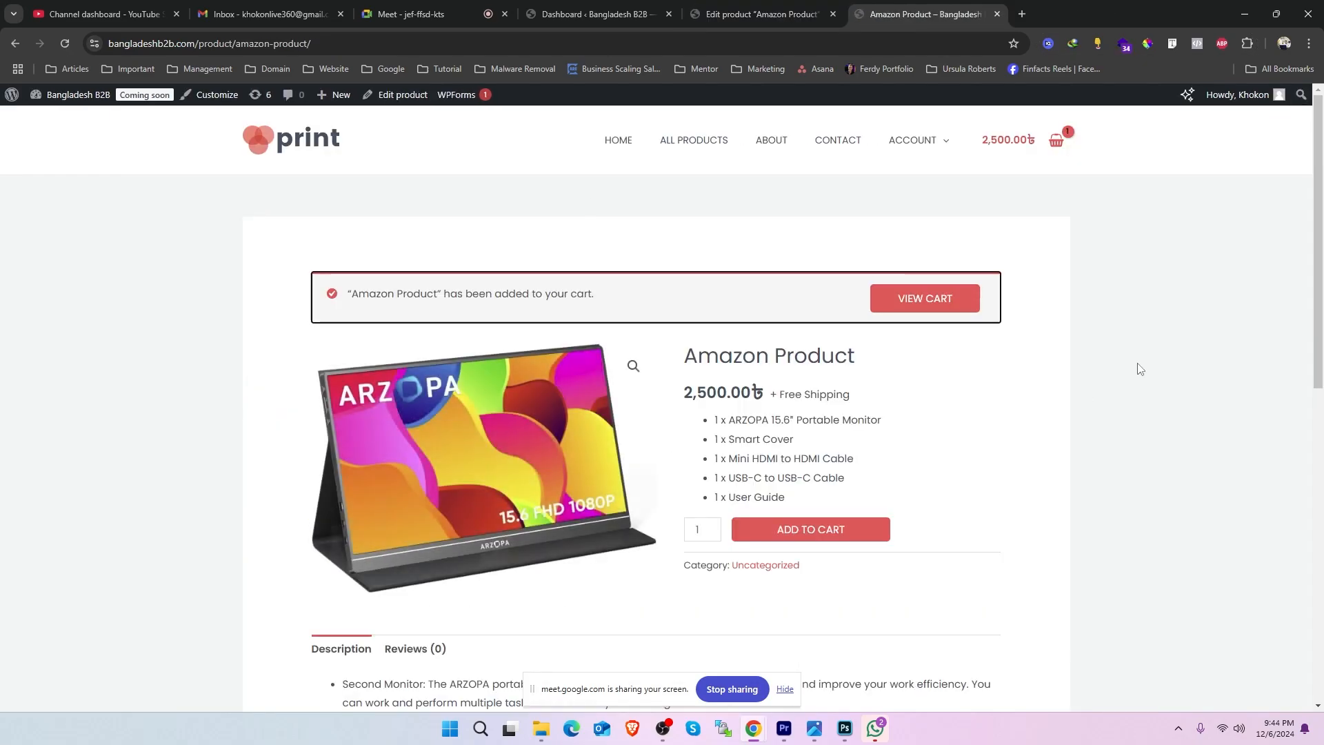
pyautogui.click(929, 301)
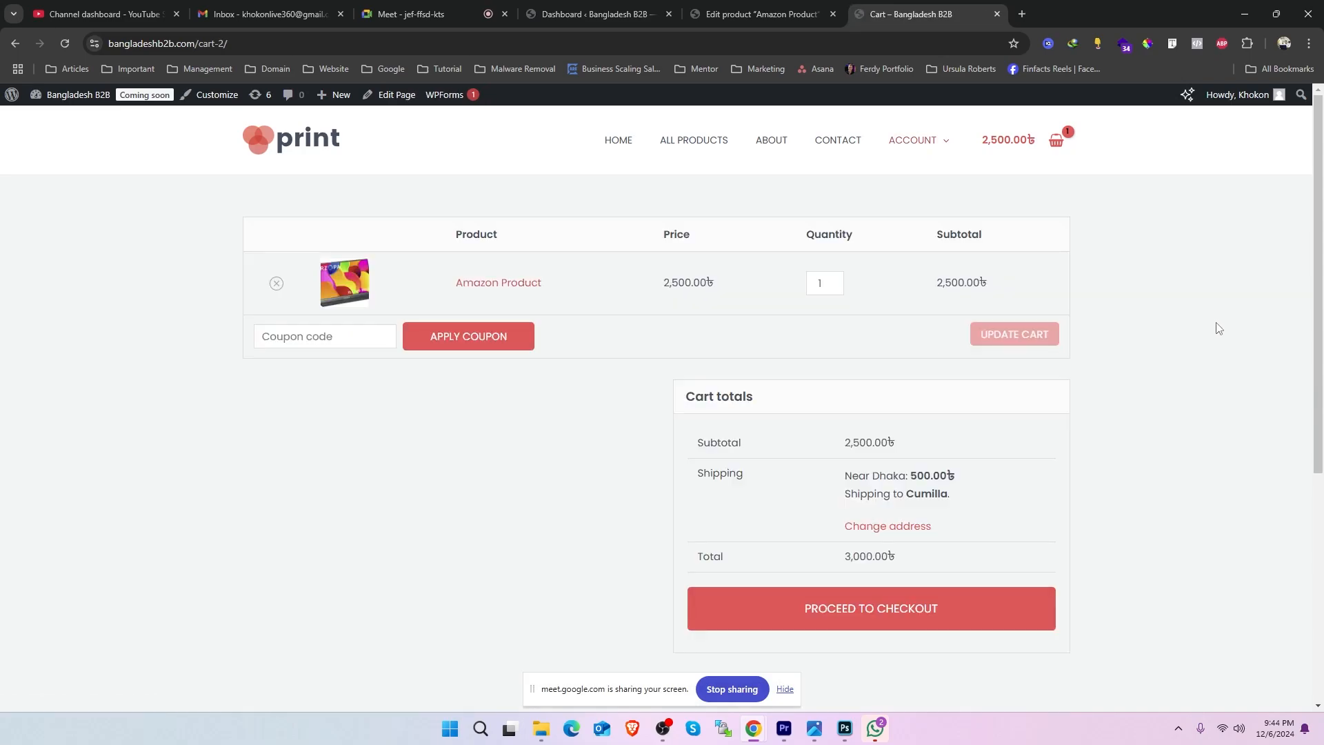
pyautogui.moveTo(911, 482); pyautogui.dragTo(944, 483)
# - Change the cart's shipping district to Cox's Bazar, update the address, and check the shipping charge
pyautogui.click(890, 526)
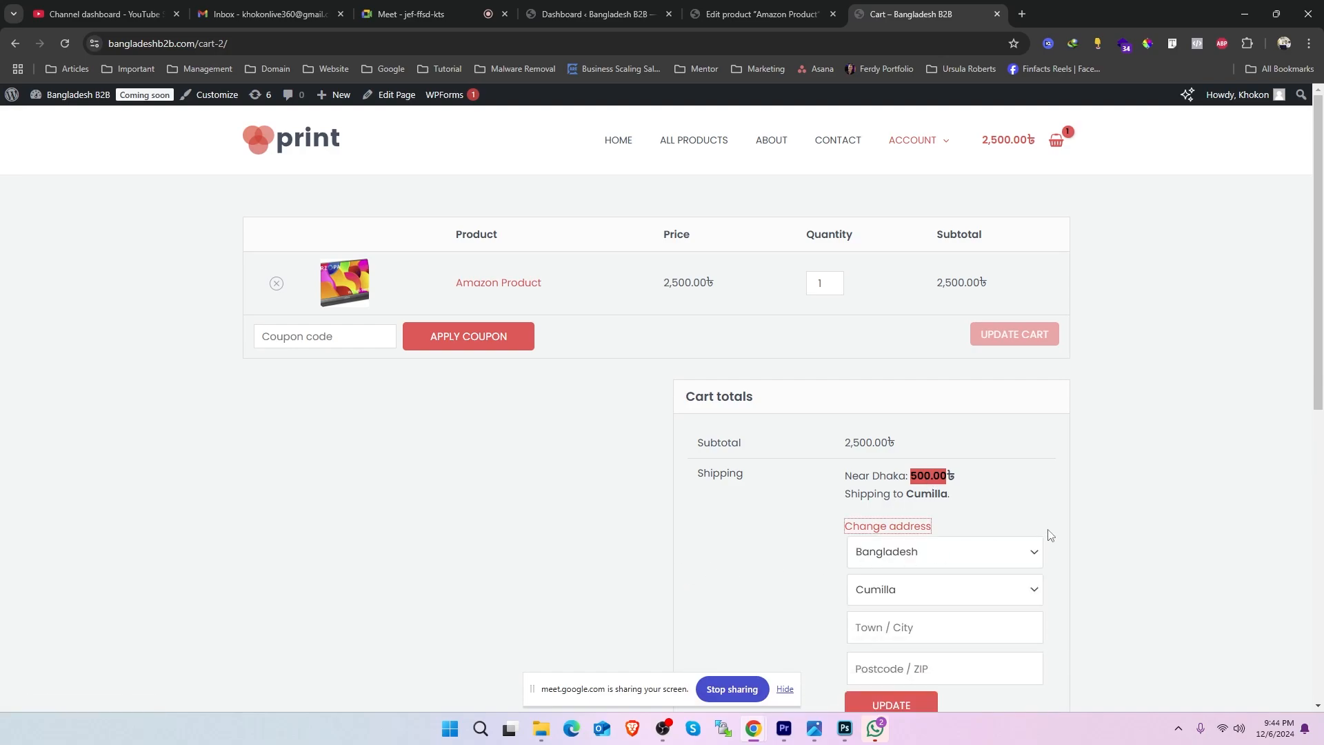
pyautogui.scroll(-1, 934, 529)
pyautogui.click(934, 521)
pyautogui.scroll(-1, 934, 529)
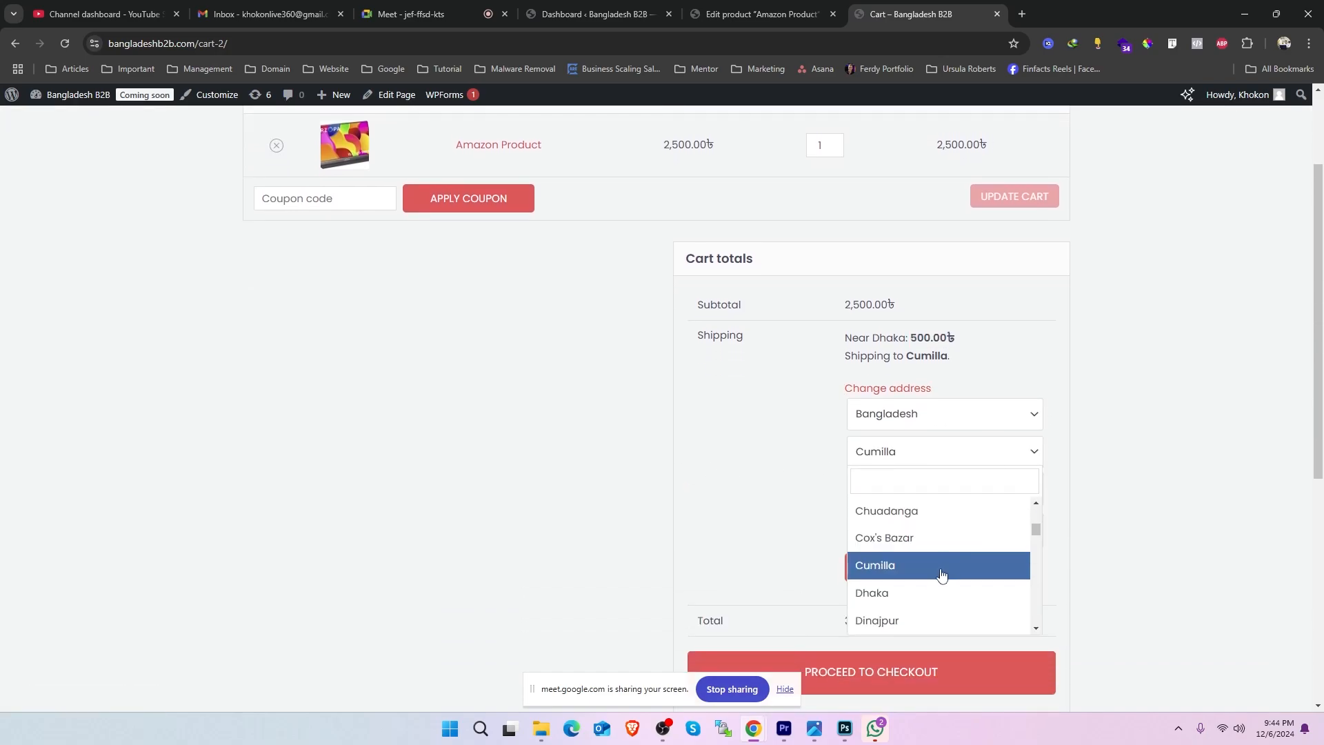
pyautogui.click(920, 537)
pyautogui.click(900, 573)
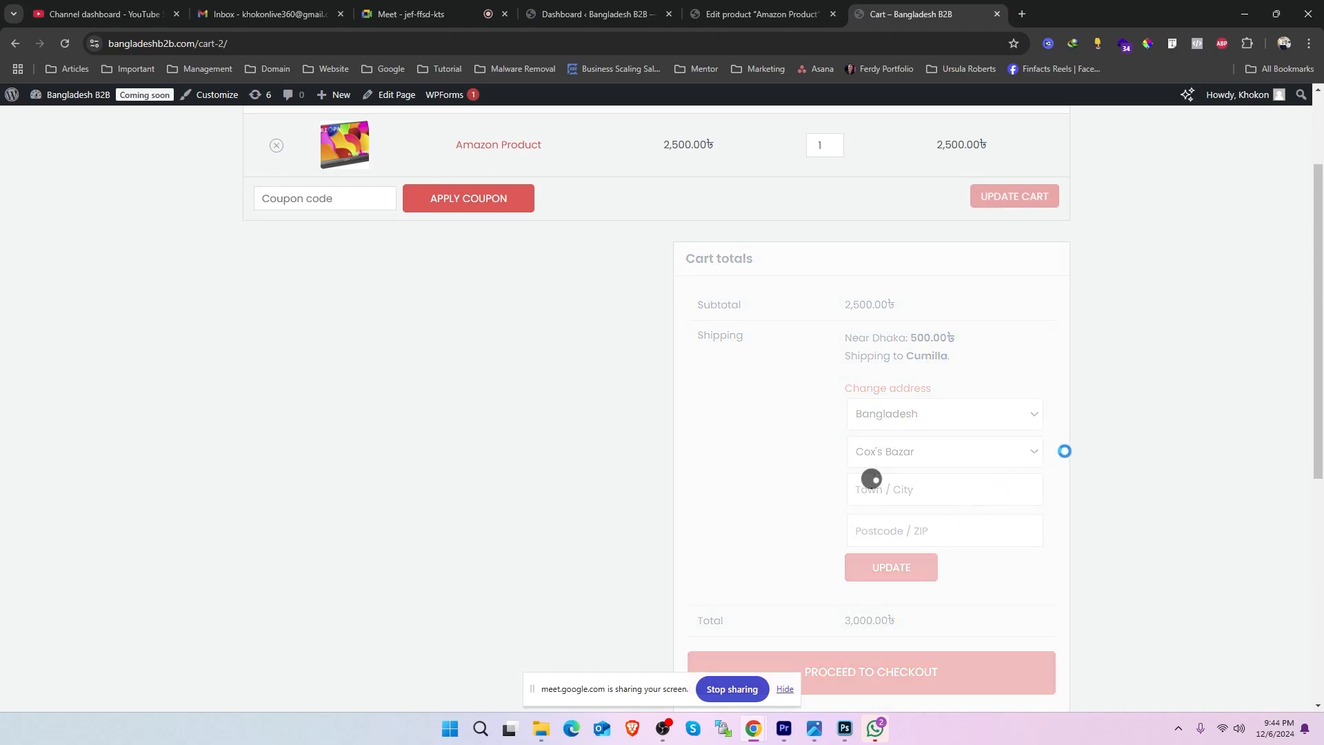
pyautogui.moveTo(910, 339); pyautogui.dragTo(942, 343)
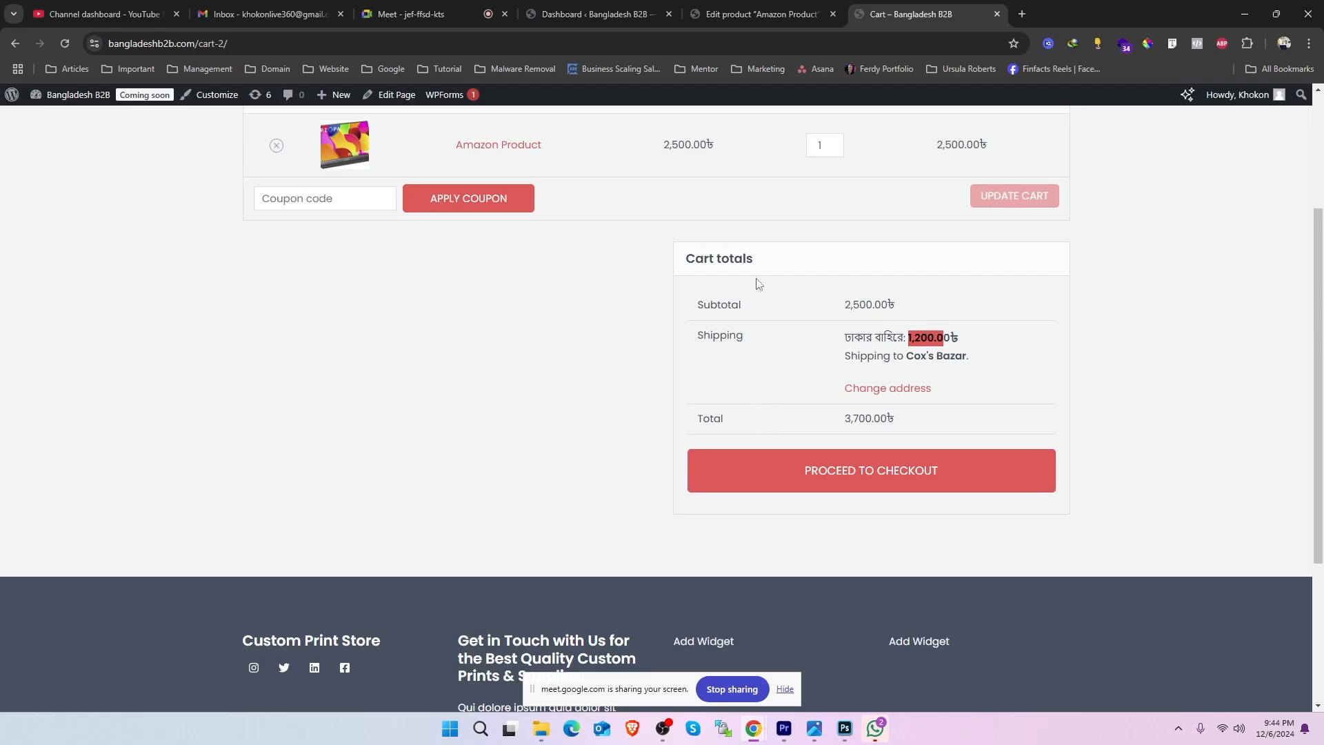
# - Open the WooCommerce settings in a new tab from the dashboard and show the shipping zones
pyautogui.click(603, 14)
pyautogui.moveTo(60, 364)
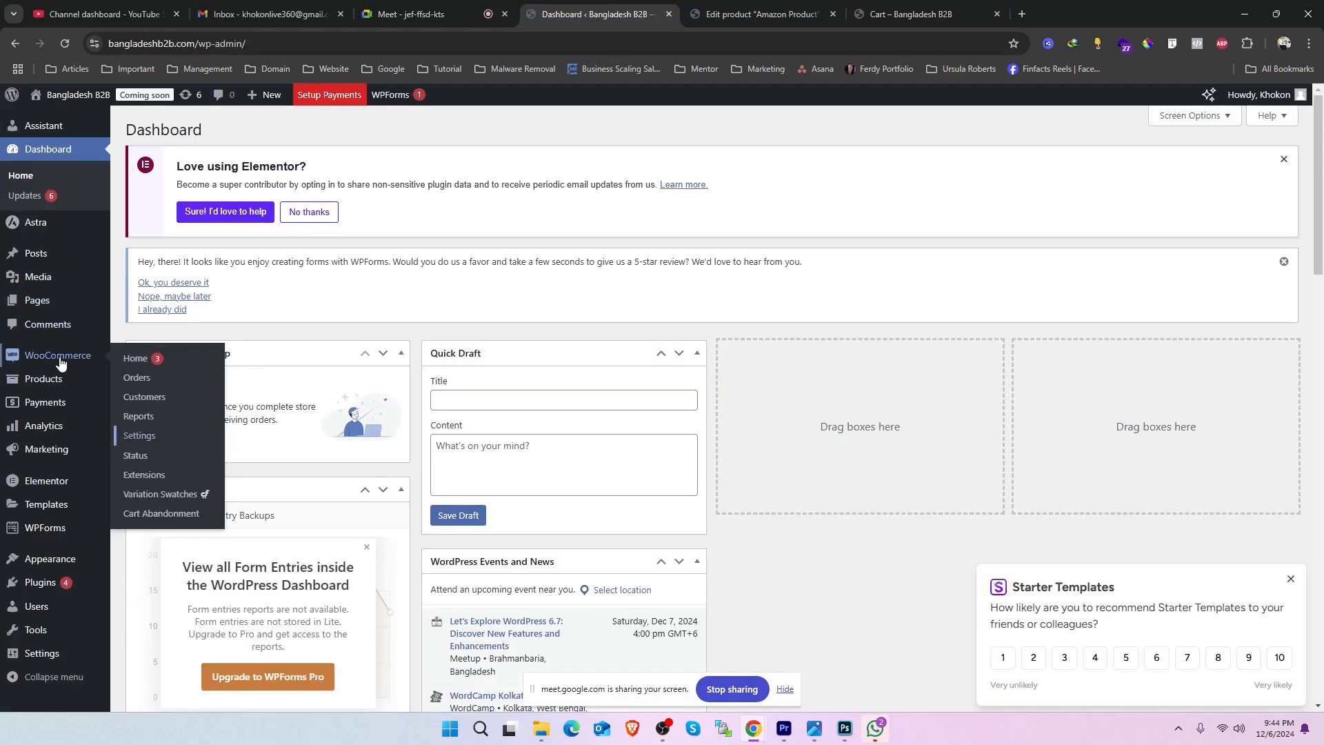
pyautogui.rightClick(138, 435)
pyautogui.click(211, 447)
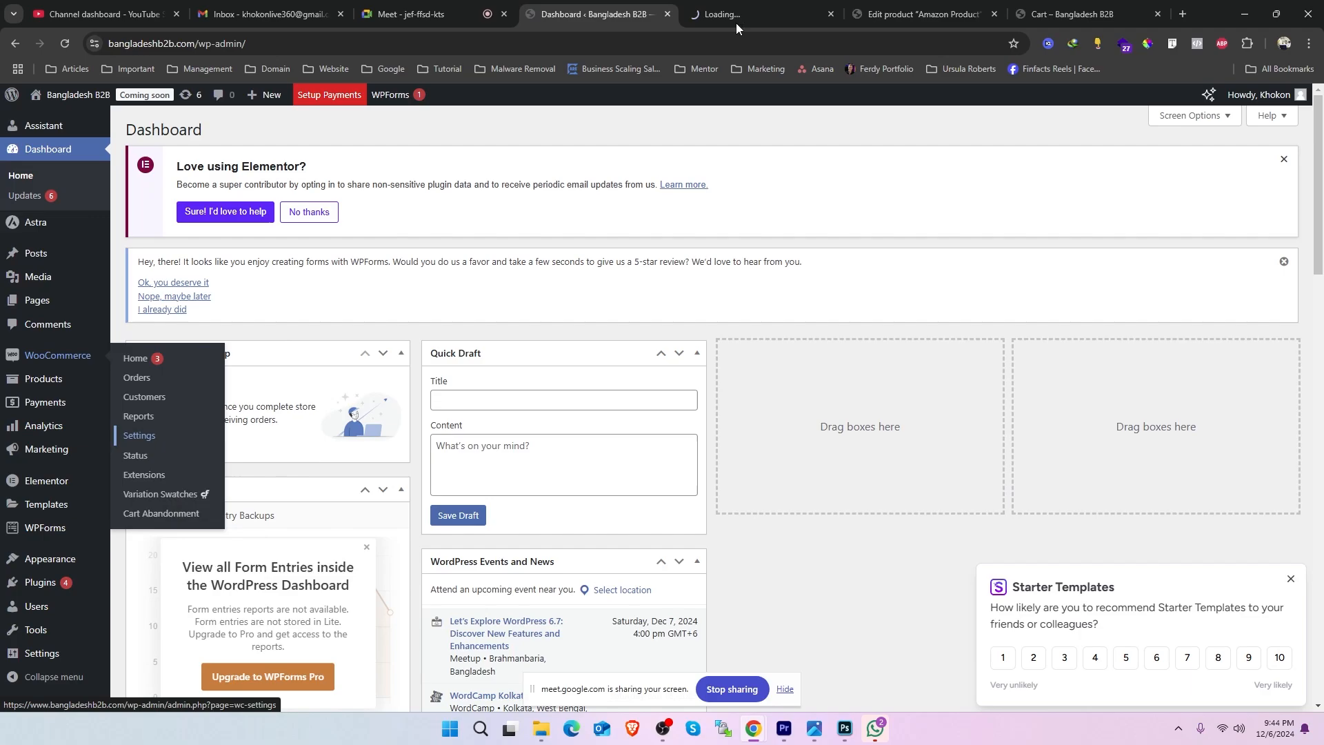
pyautogui.click(736, 21)
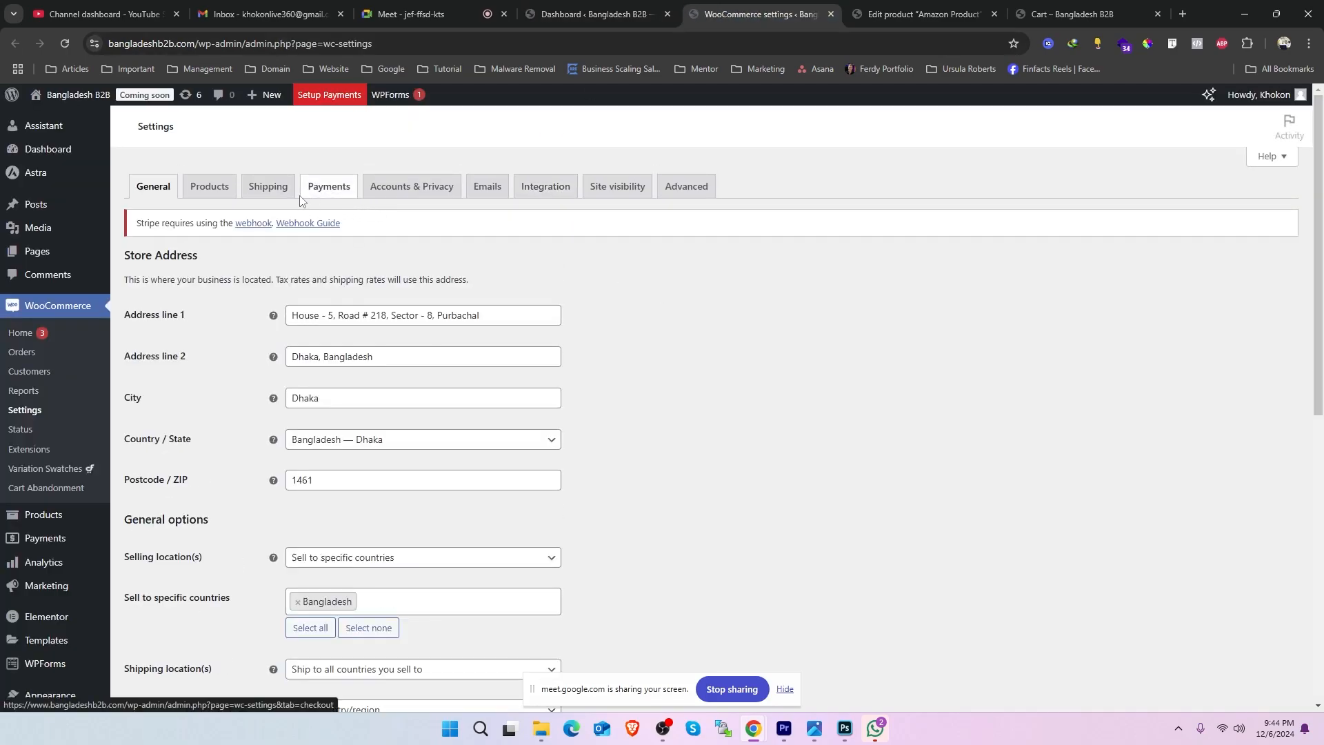
pyautogui.click(268, 189)
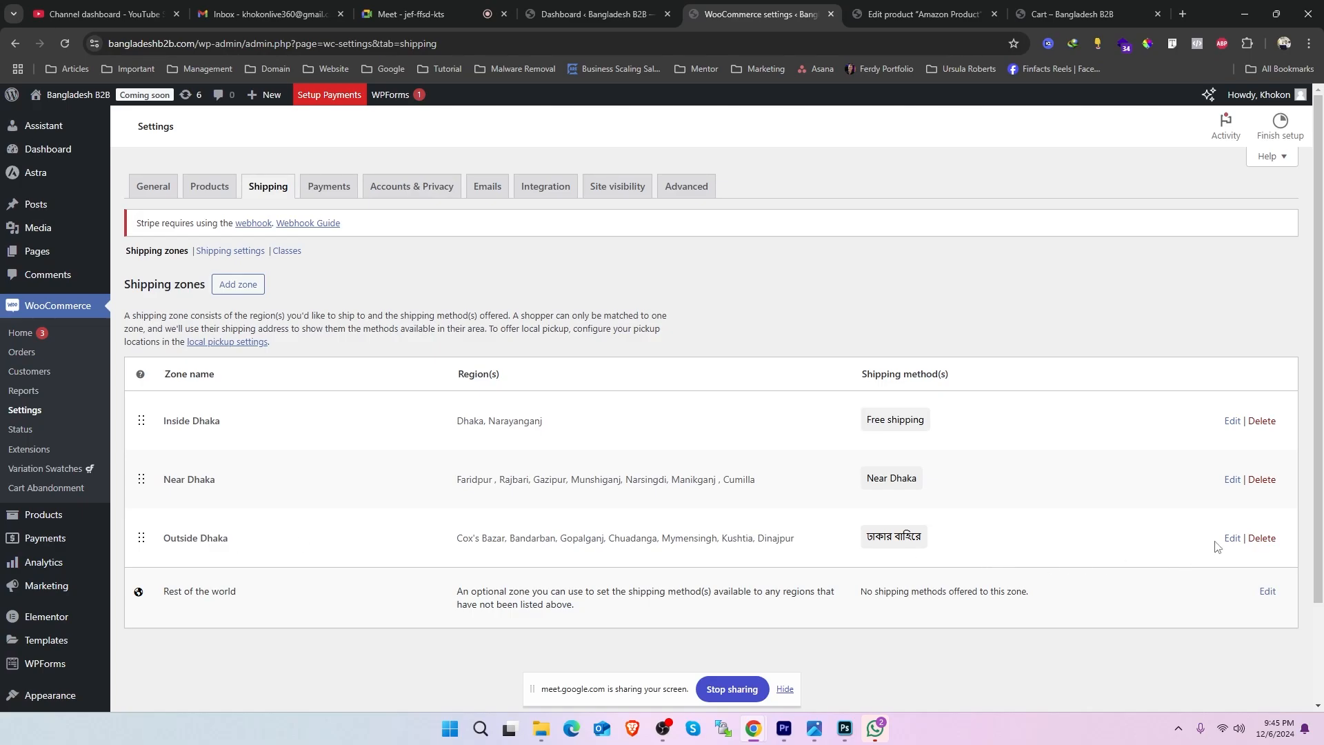
# - Open the Outside Dhaka zone's flat rate method and check its TV shipping class cost
pyautogui.click(1232, 539)
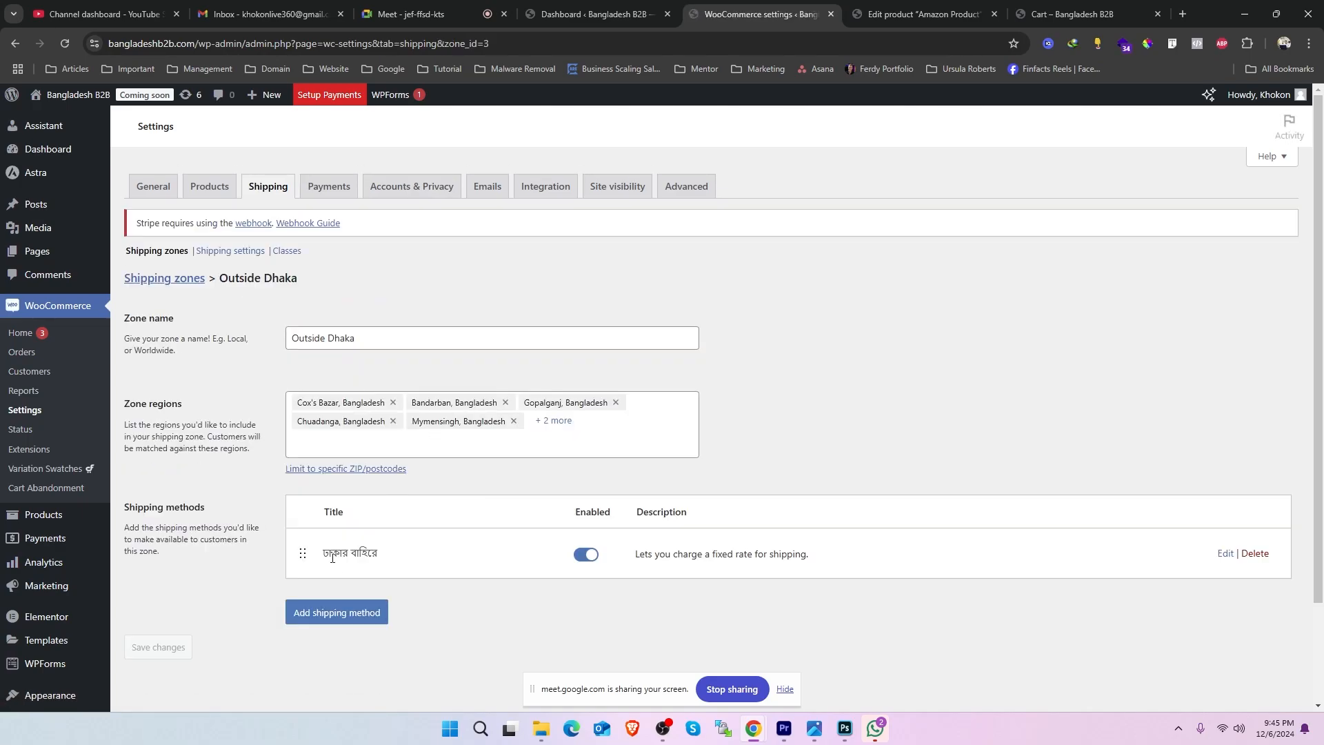
pyautogui.click(1226, 554)
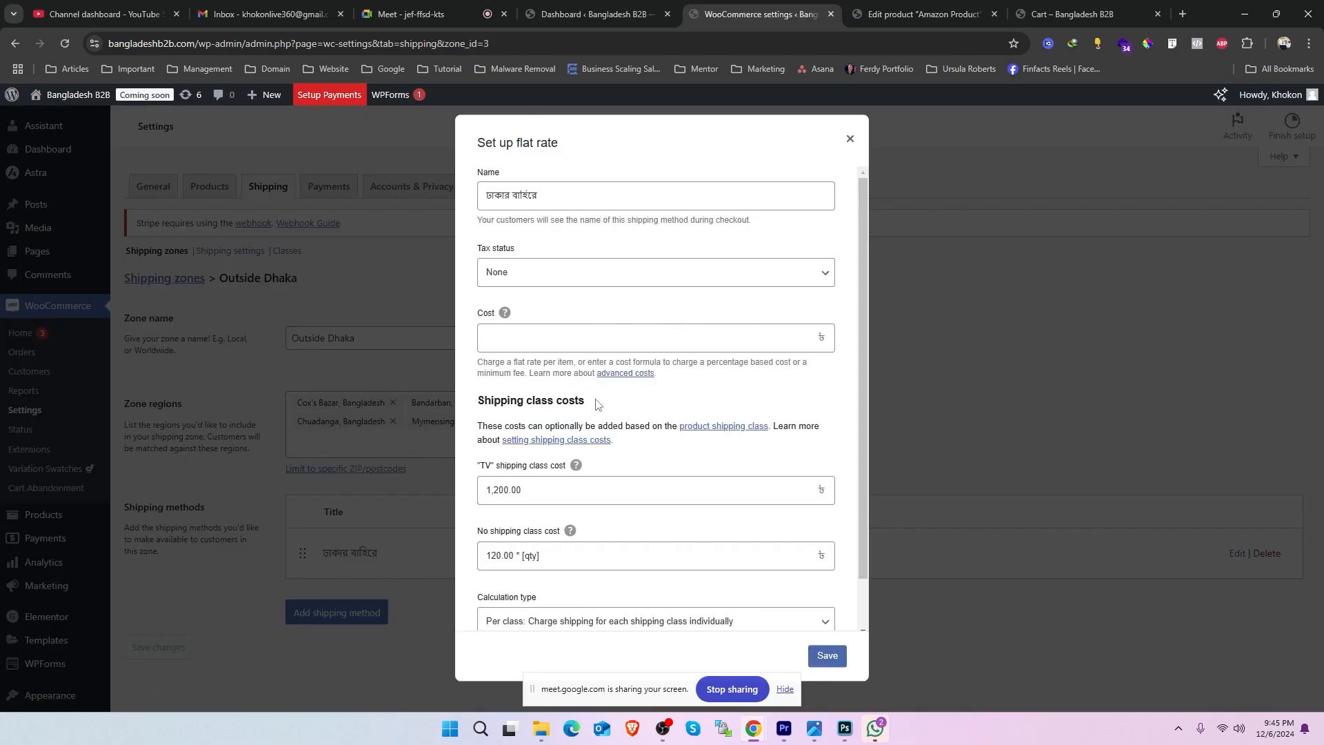
pyautogui.doubleClick(536, 500)
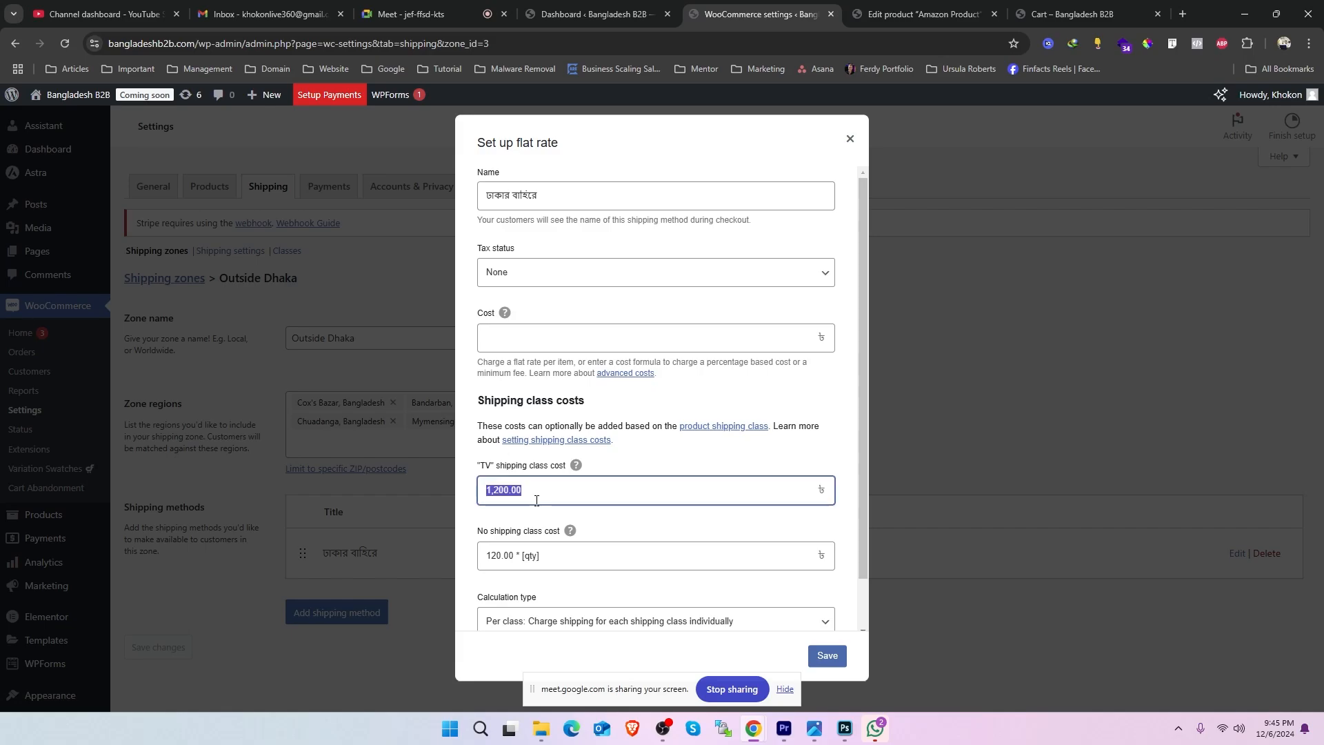
# - Return to the cart, change the shipping district to Dhaka, update the address, and check the shipping charge
pyautogui.click(949, 6)
pyautogui.click(1076, 14)
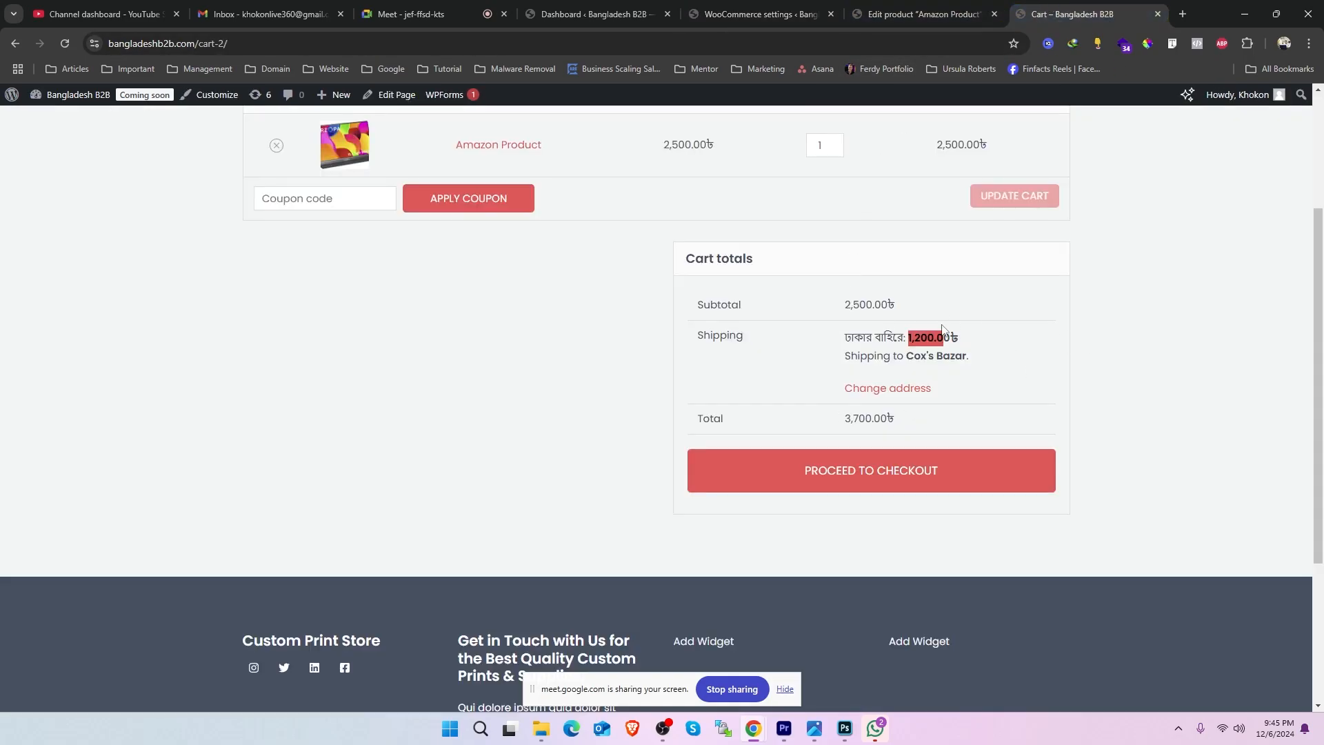
pyautogui.click(898, 387)
pyautogui.click(921, 452)
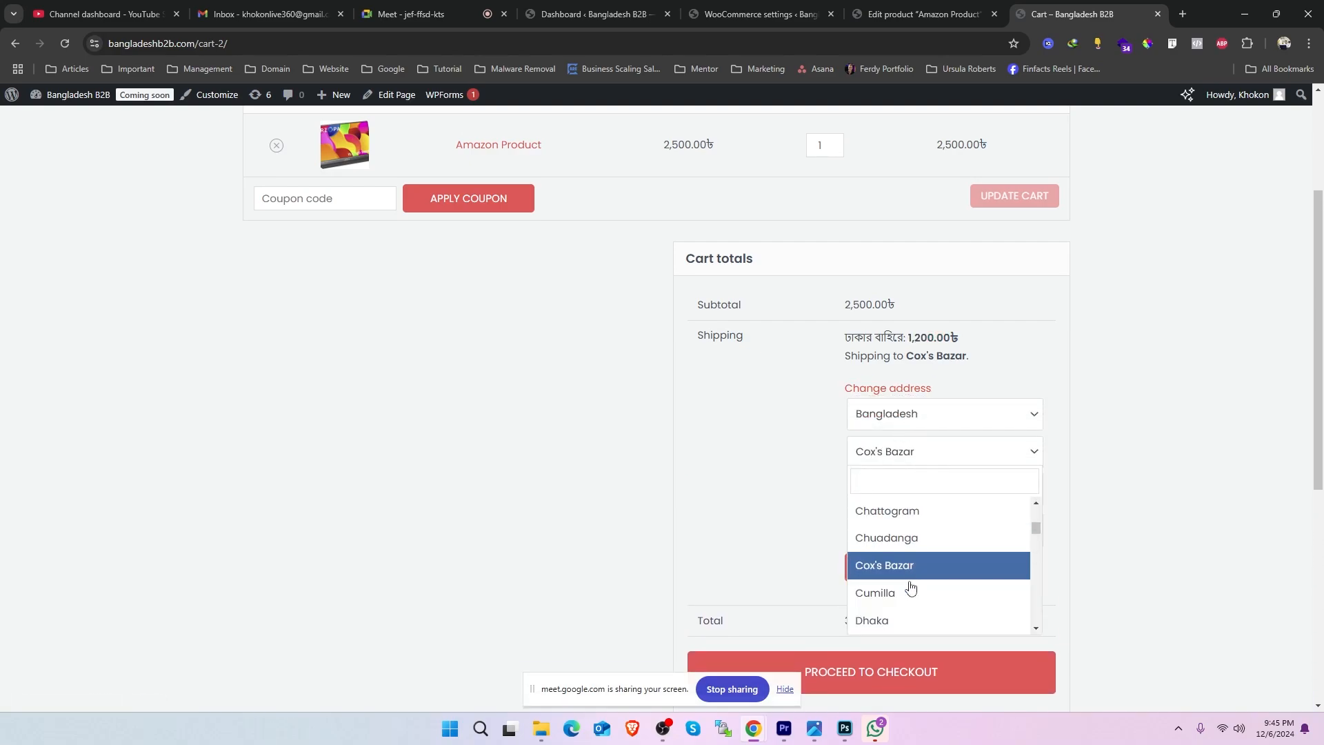
pyautogui.click(897, 623)
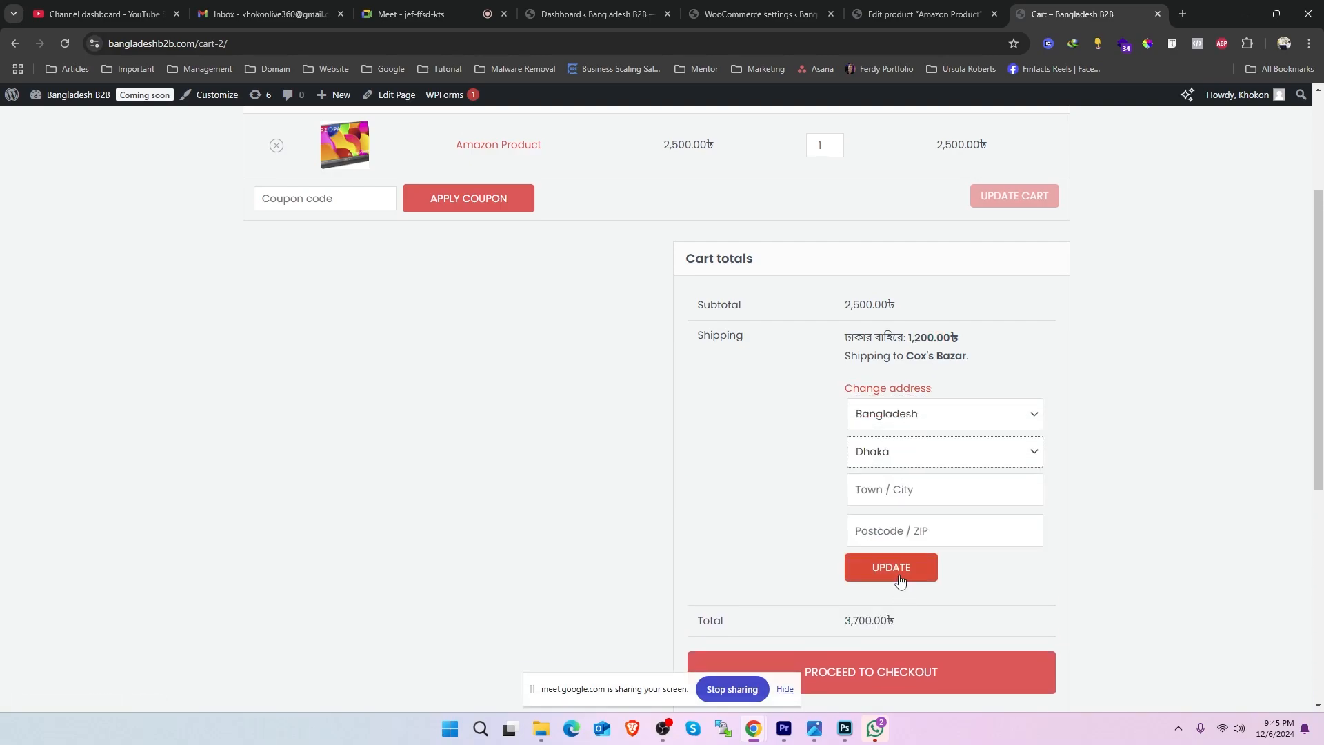
pyautogui.click(893, 576)
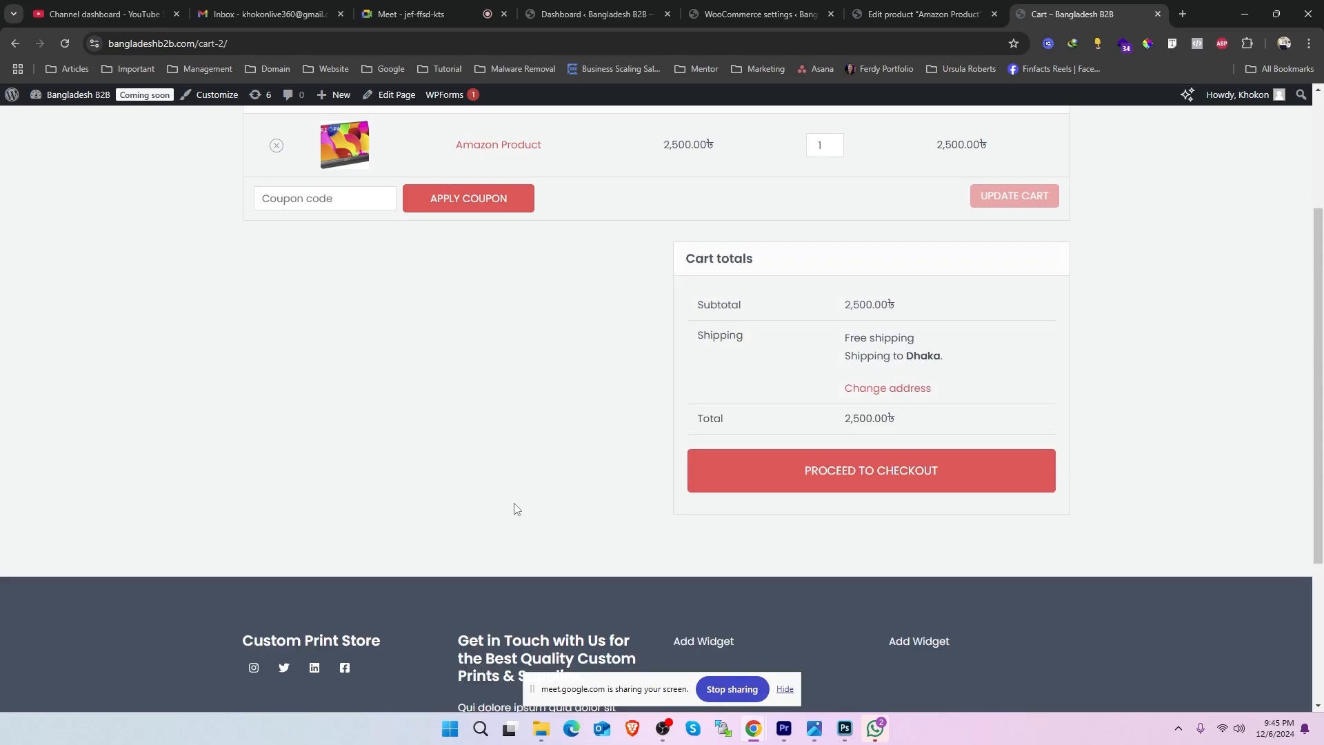
pyautogui.moveTo(924, 339); pyautogui.dragTo(845, 338)
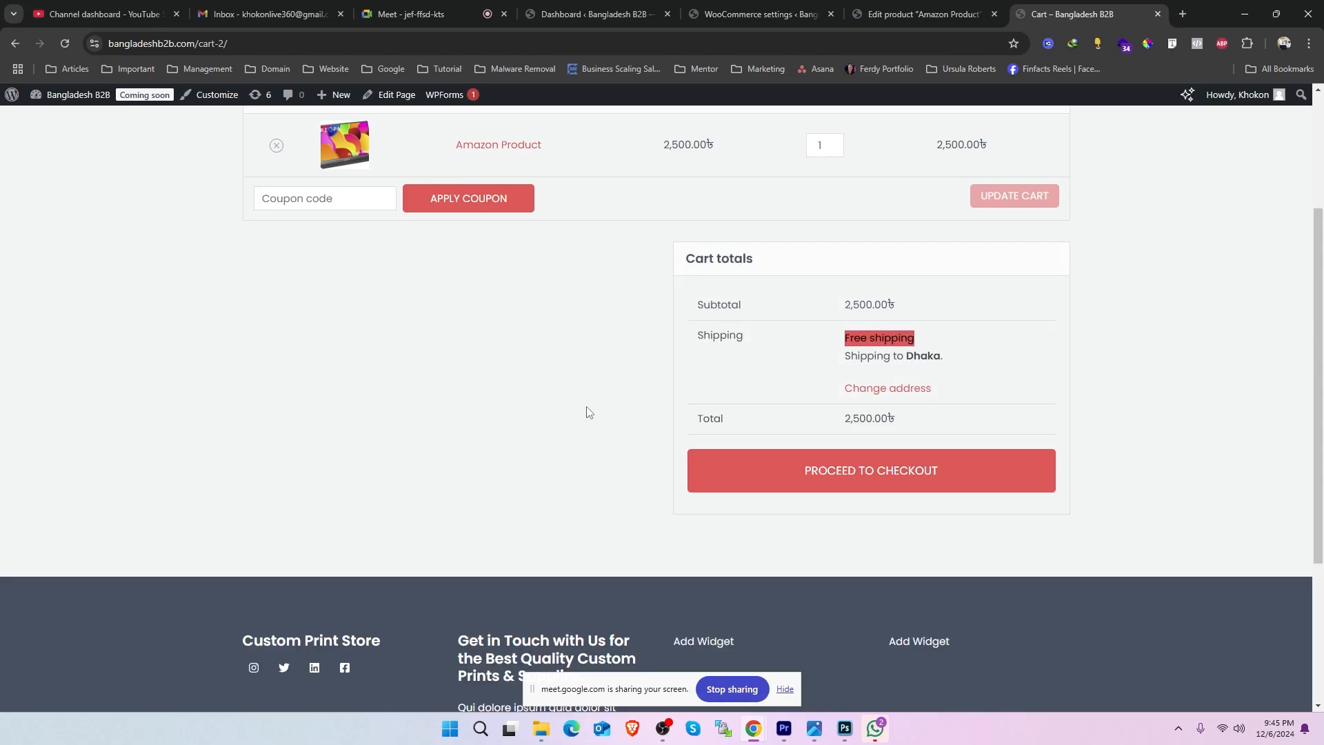
# - Close the Outside Dhaka flat rate settings and review the Inside Dhaka zone's free shipping method without changing it
pyautogui.click(797, 13)
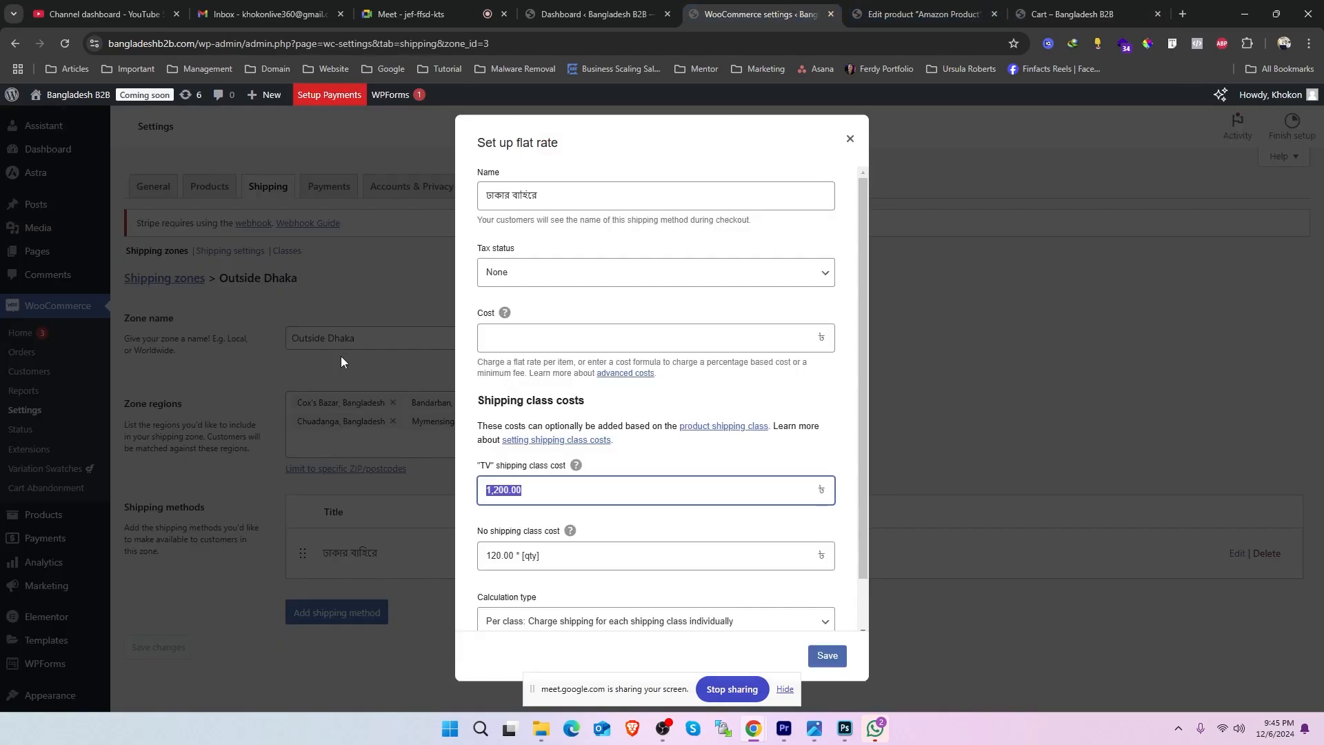
pyautogui.click(851, 138)
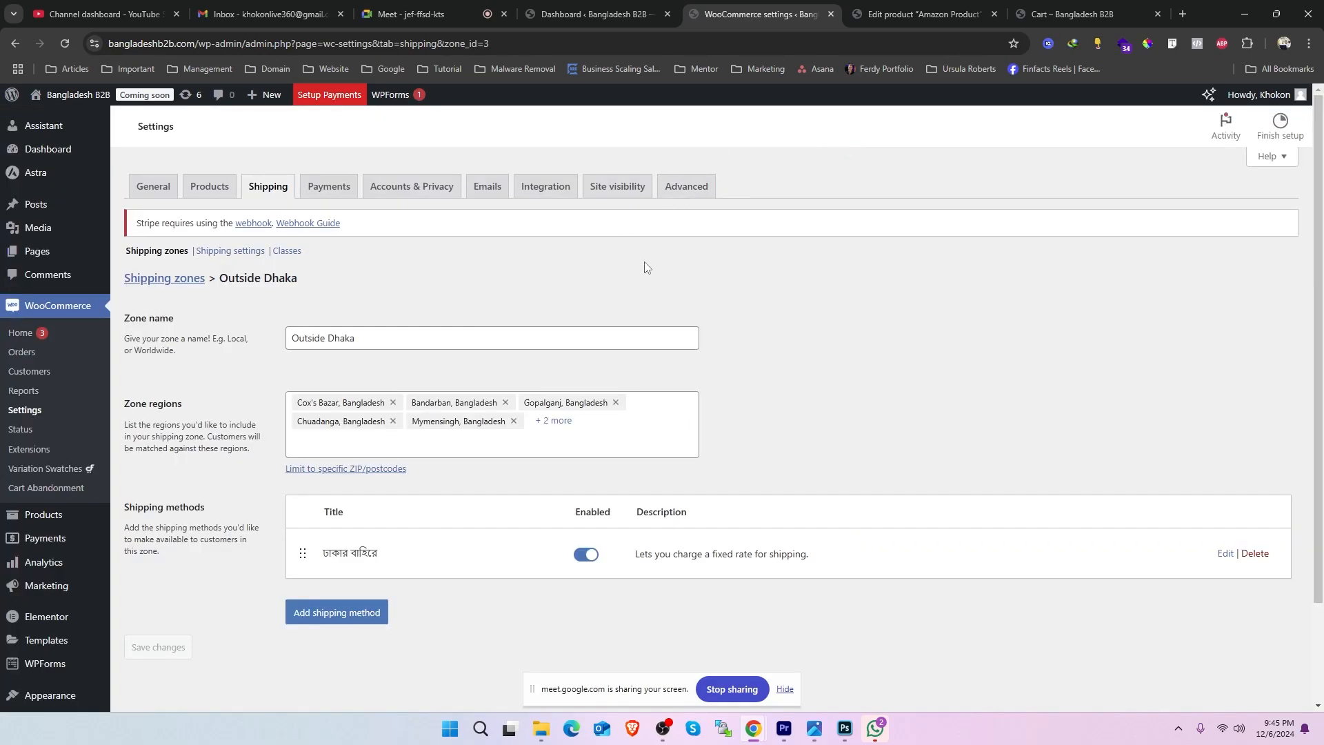
pyautogui.click(165, 279)
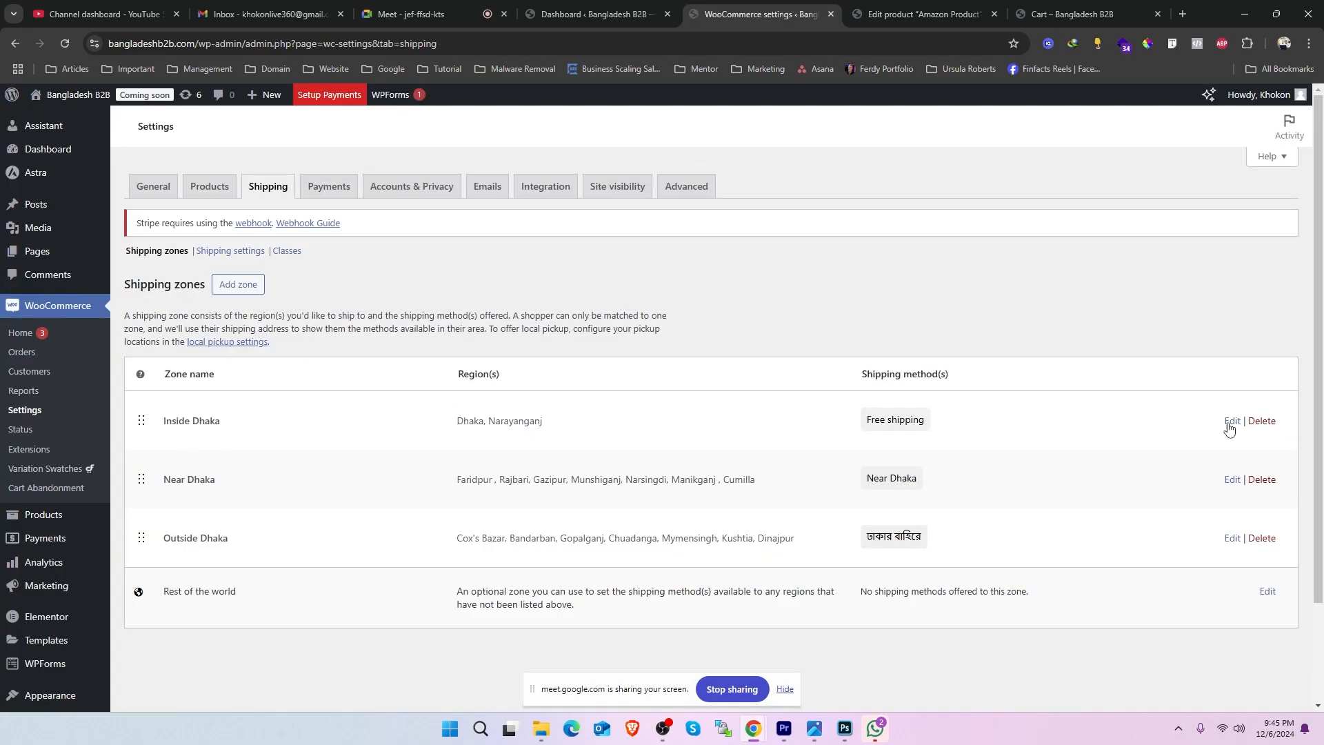
pyautogui.click(1233, 423)
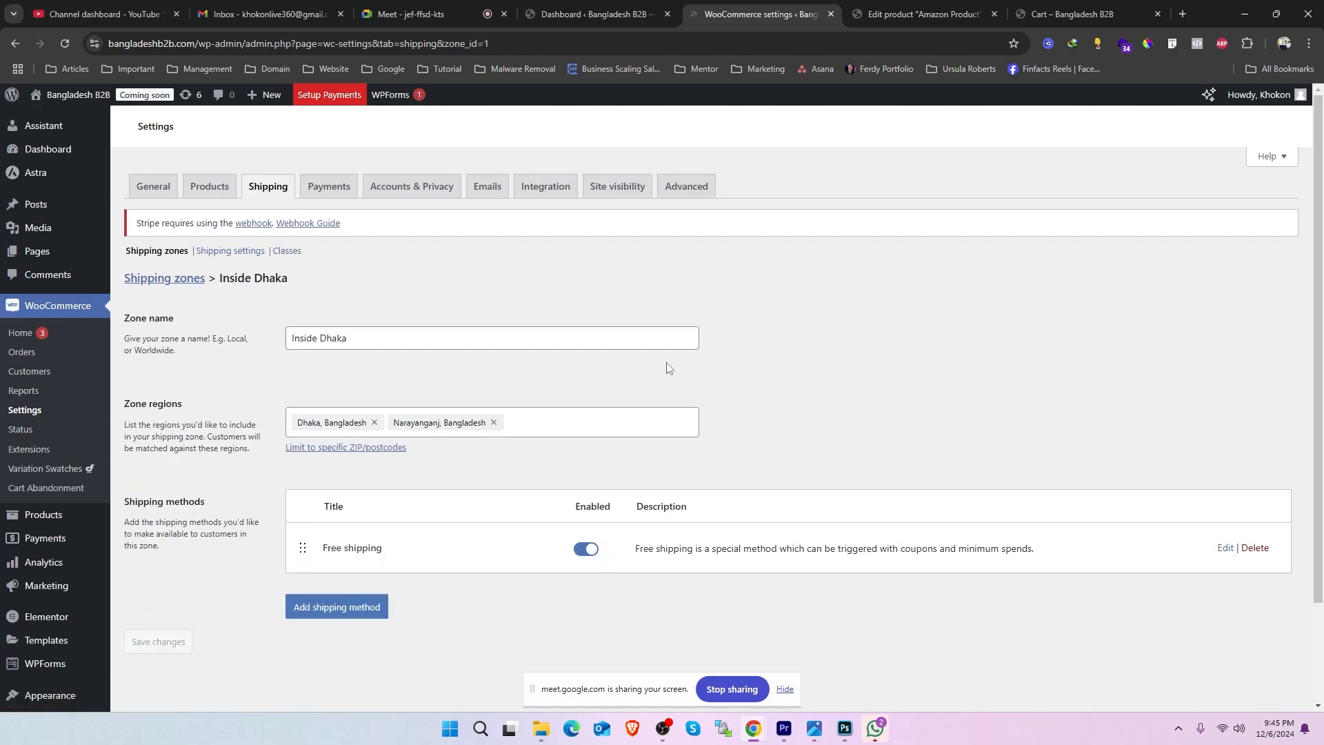
pyautogui.click(1226, 548)
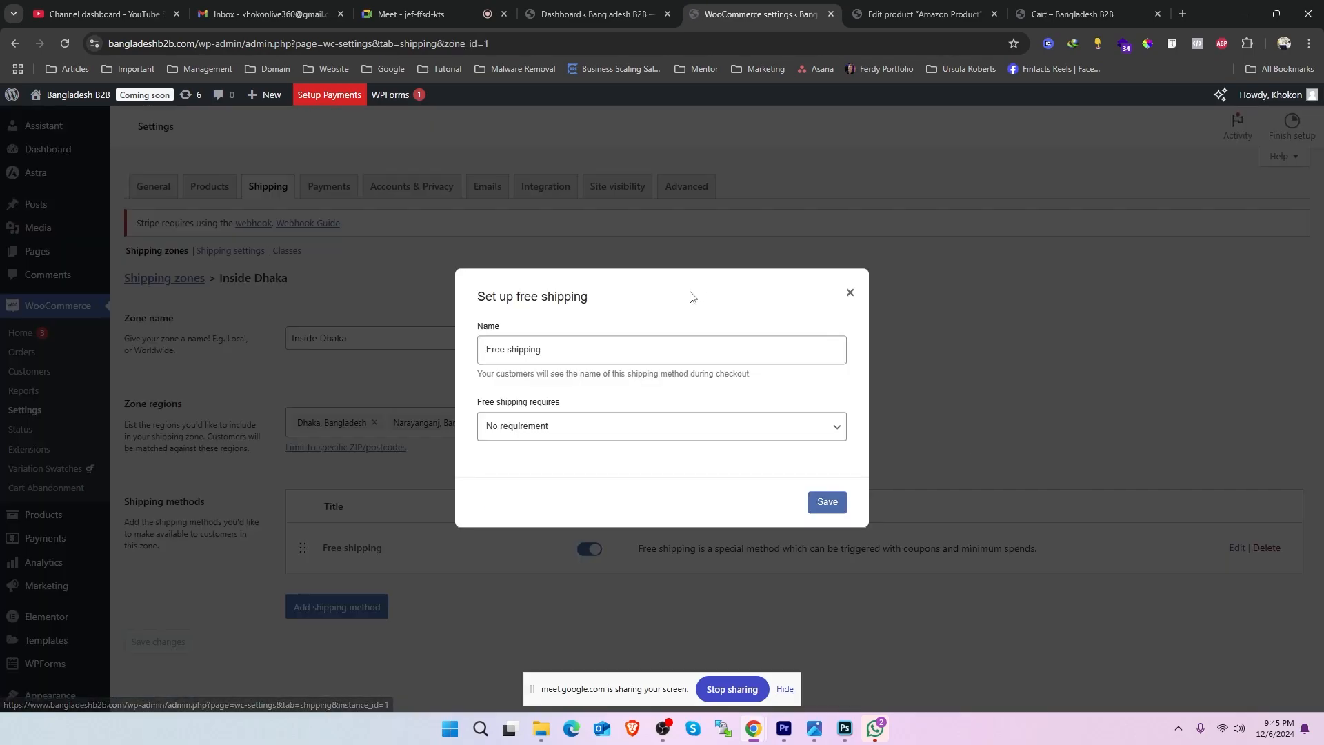
pyautogui.moveTo(583, 346); pyautogui.dragTo(400, 345)
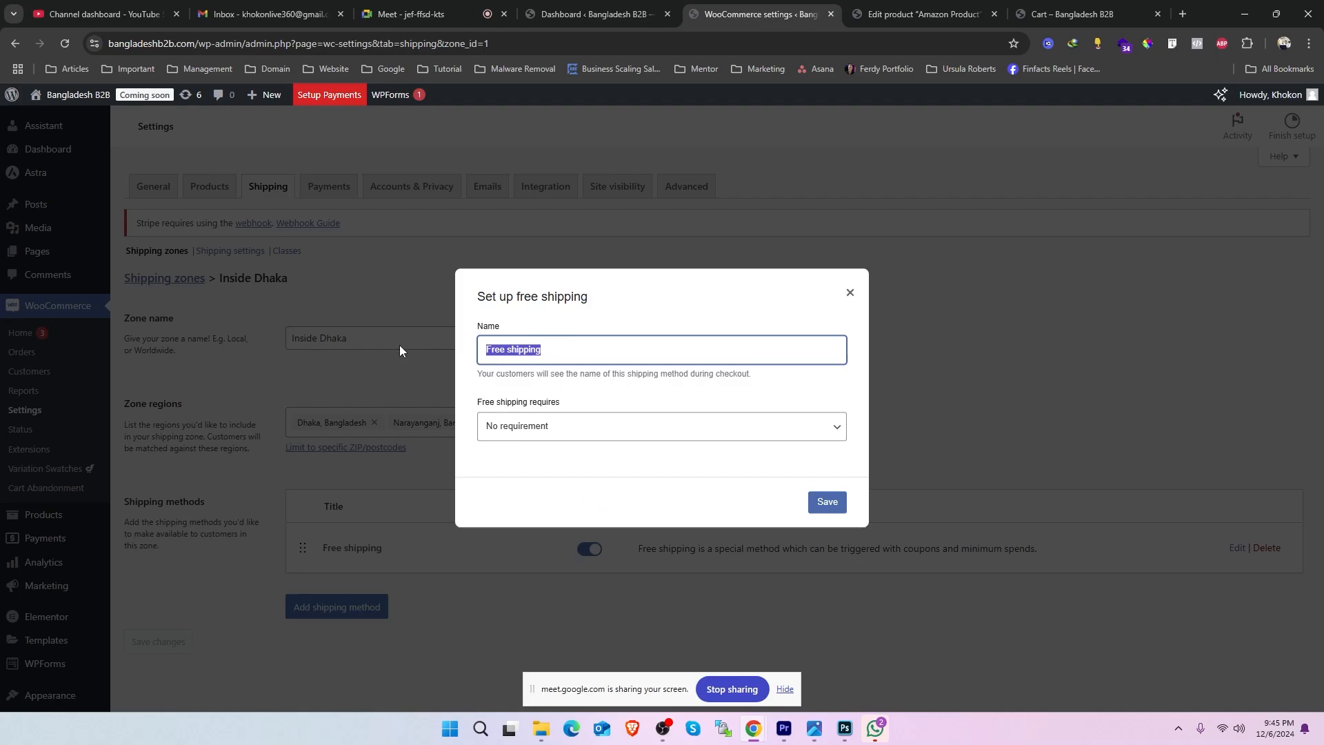
pyautogui.click(850, 292)
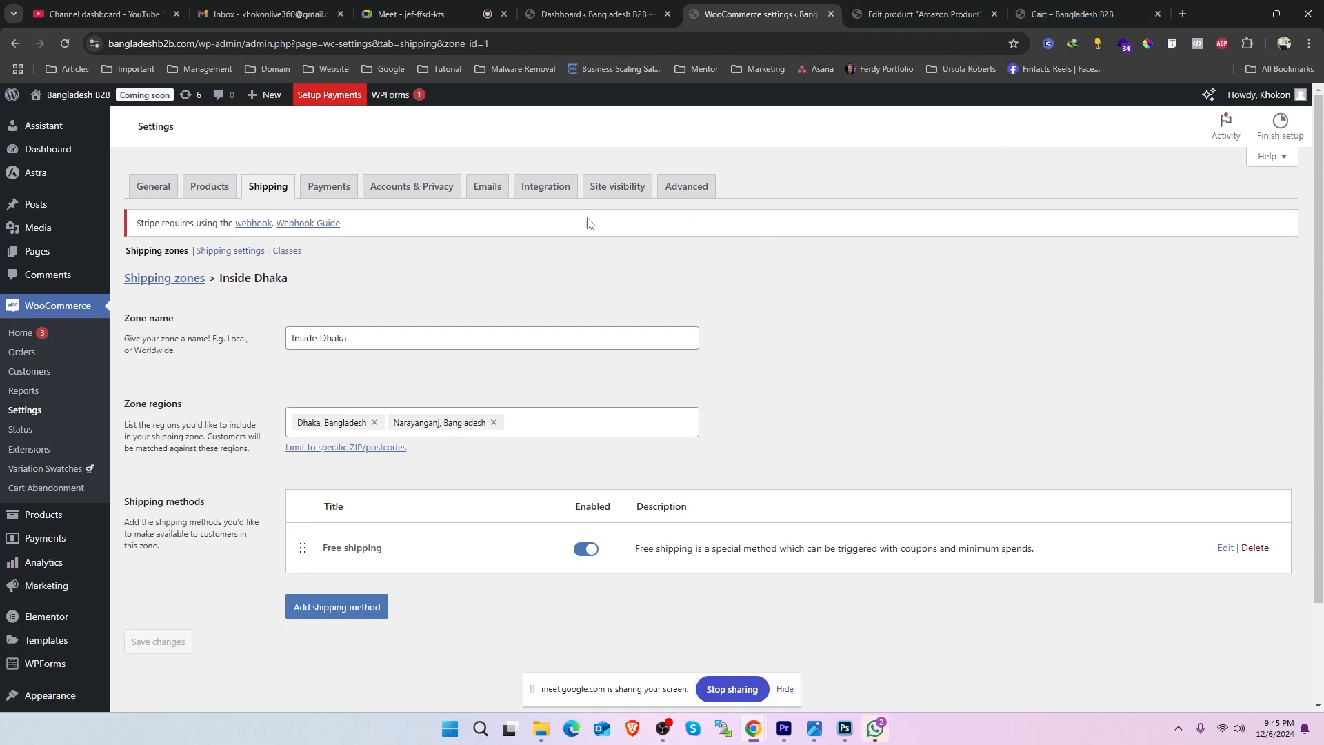
# - Look at the cart again and return to the Amazon Product editor's product data
pyautogui.click(1102, 11)
pyautogui.scroll(4, 571, 183)
pyautogui.click(889, 14)
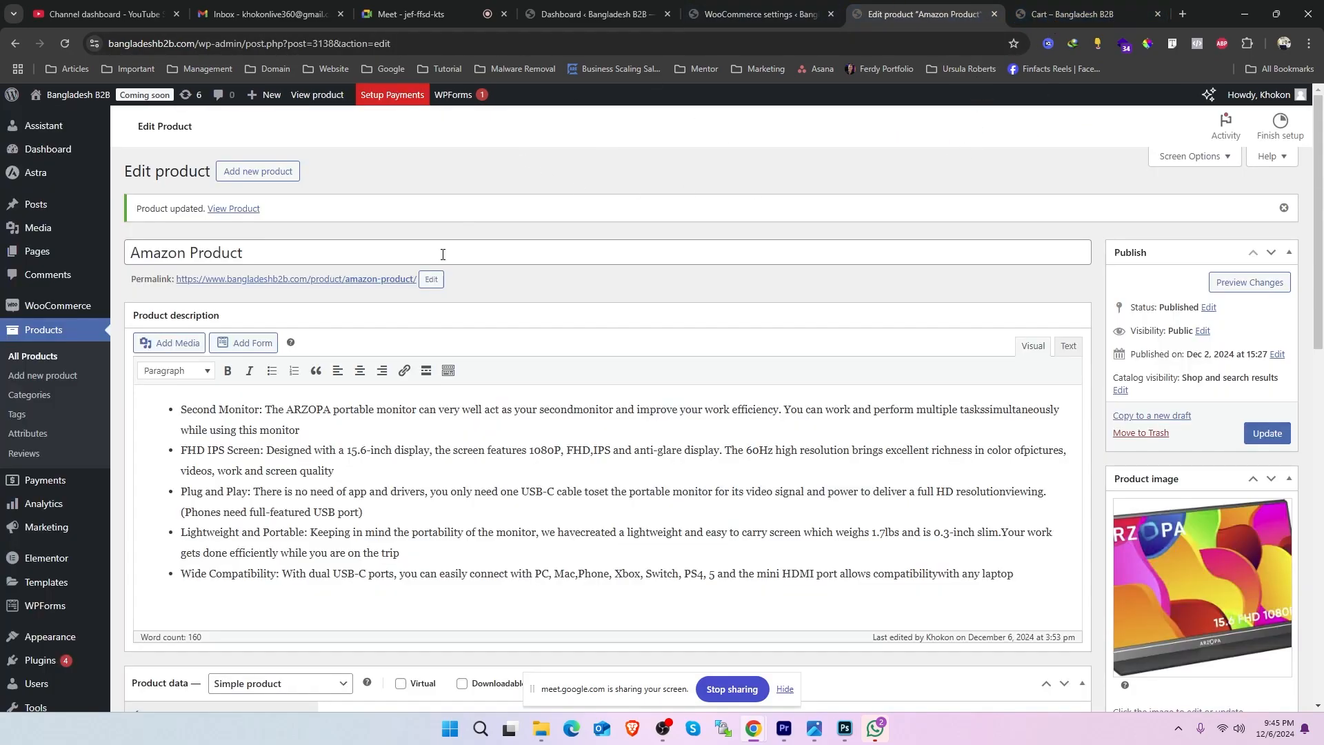
pyautogui.scroll(-2, 745, 314)
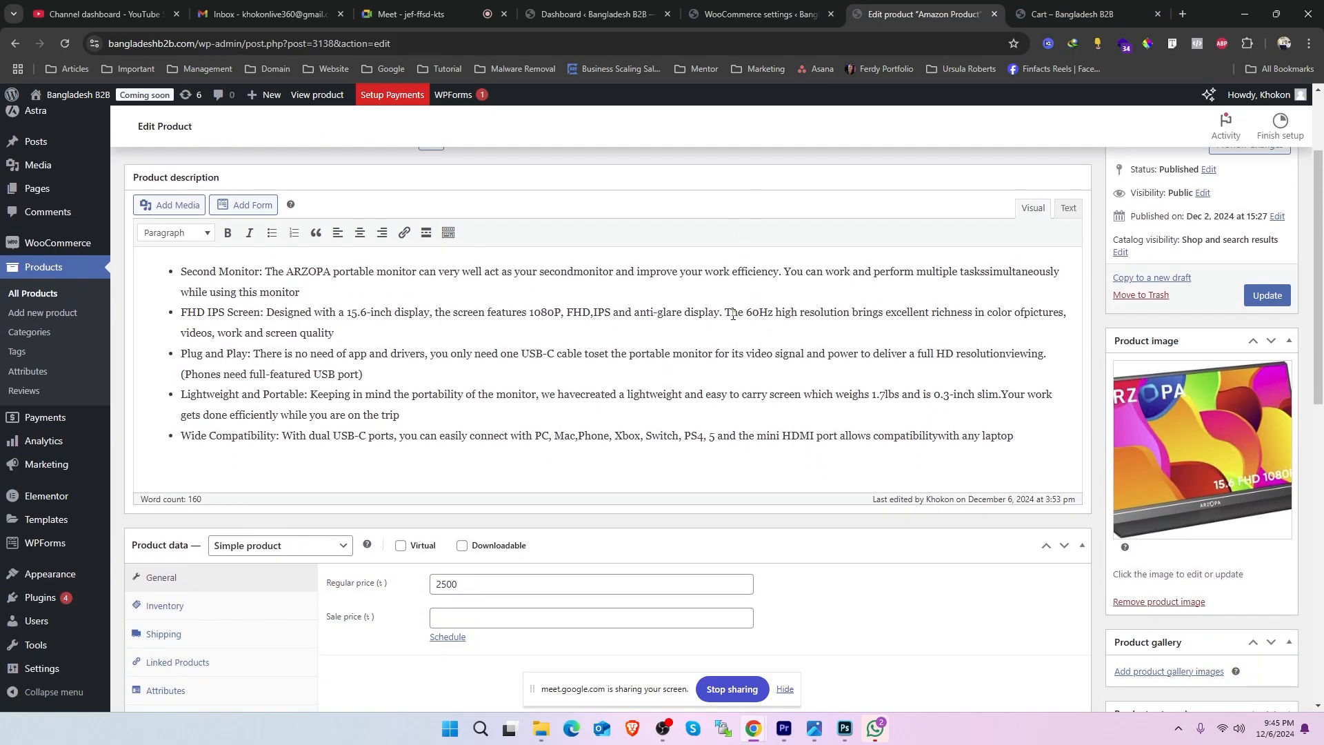